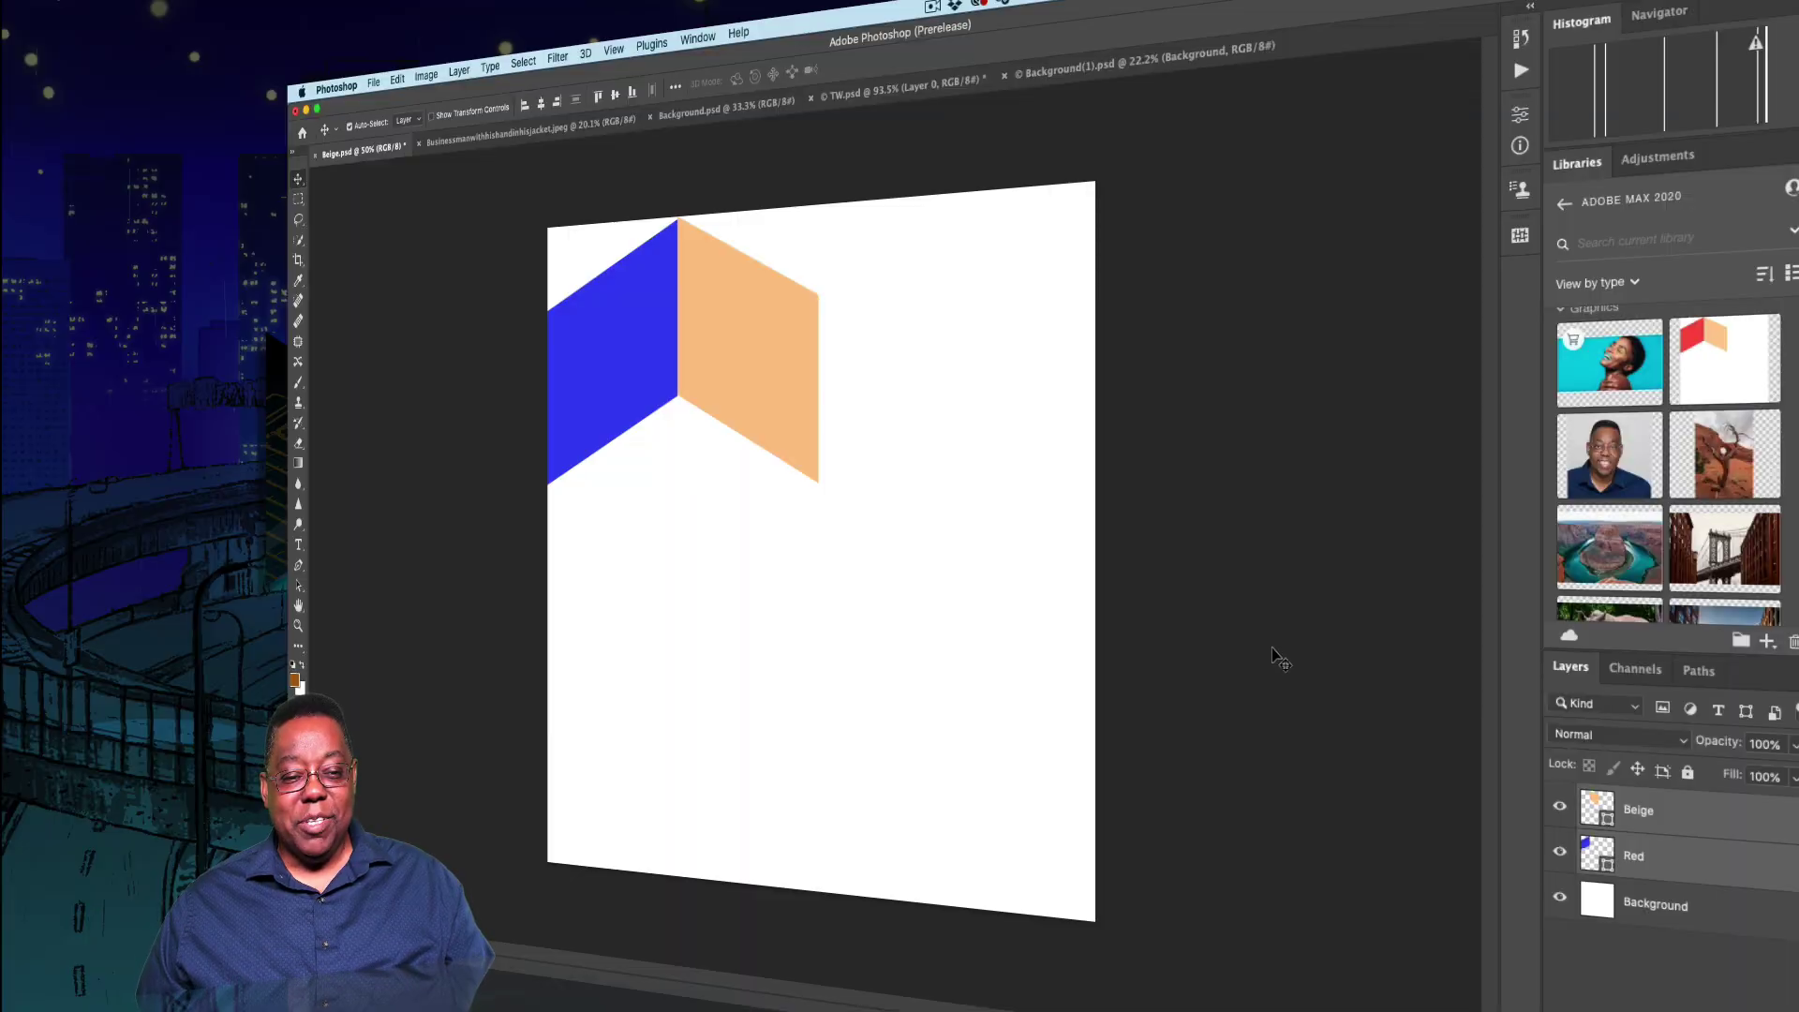
Step: Select the Beige and Red layers together in the Layers panel
{"action": "left_click", "coordinate": [1279, 659]}
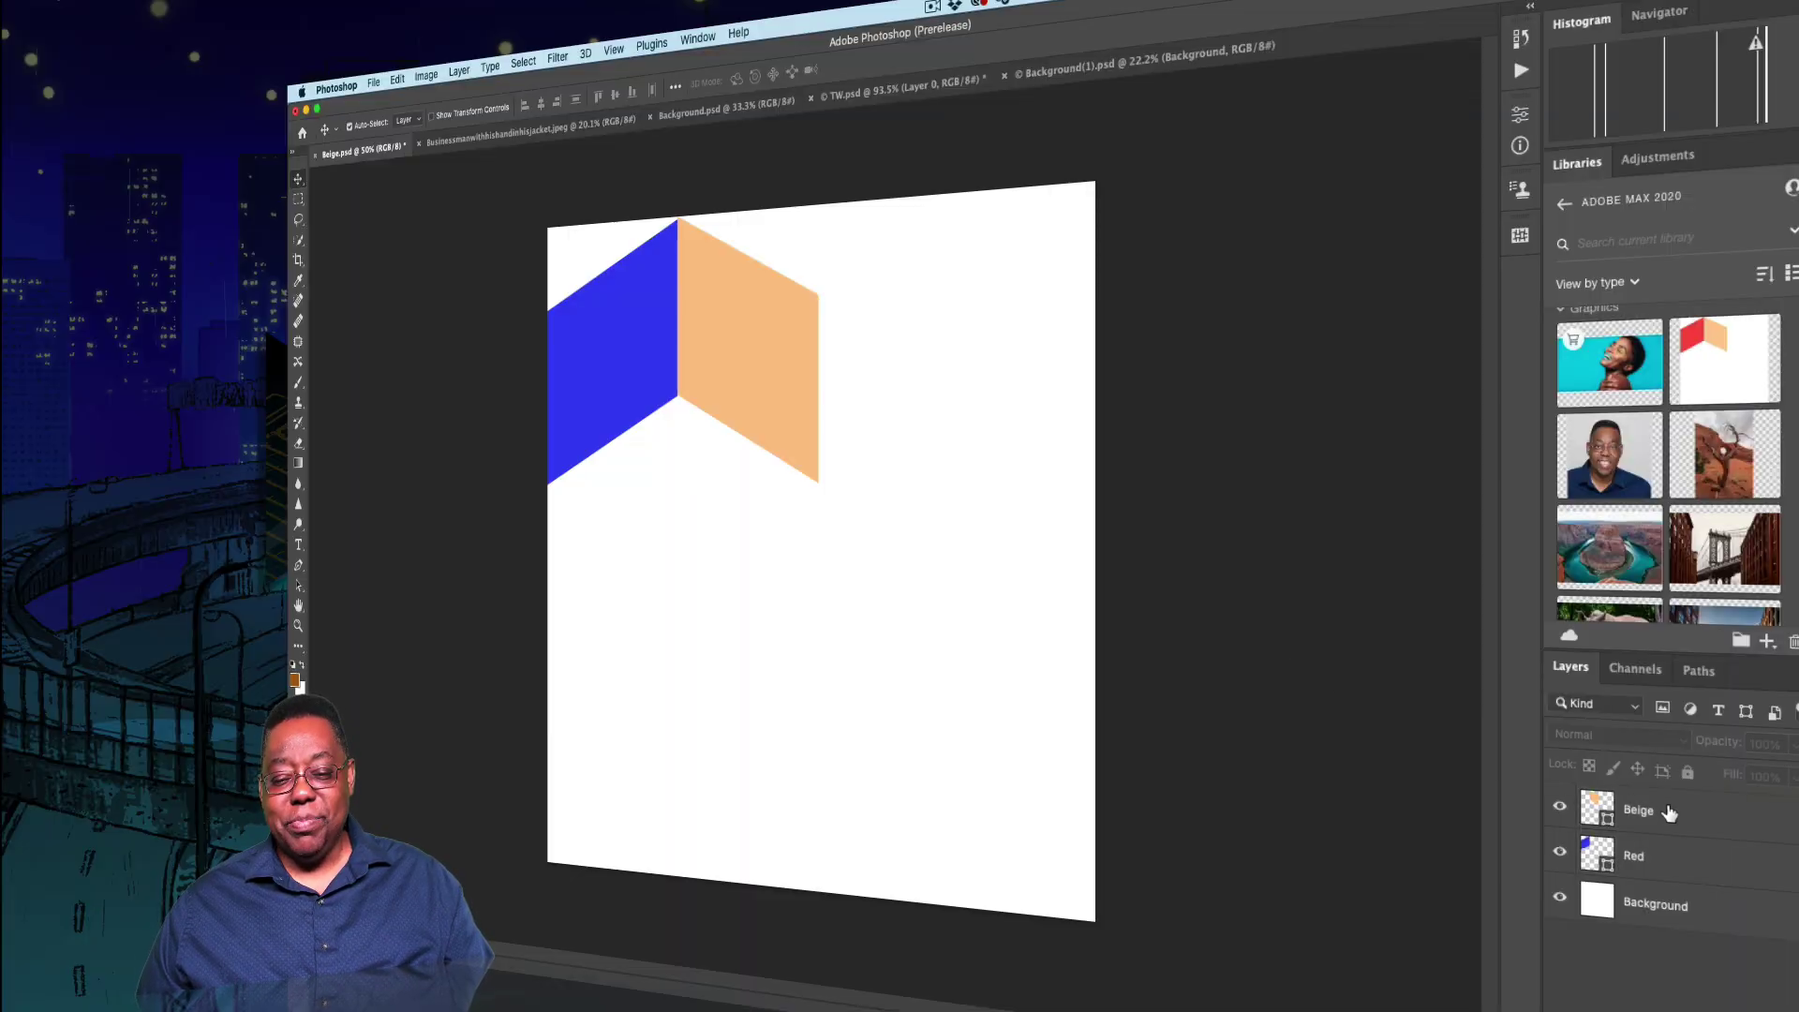
{"action": "left_click", "coordinate": [1668, 811]}
{"action": "left_click", "coordinate": [1674, 860], "text": "shift"}
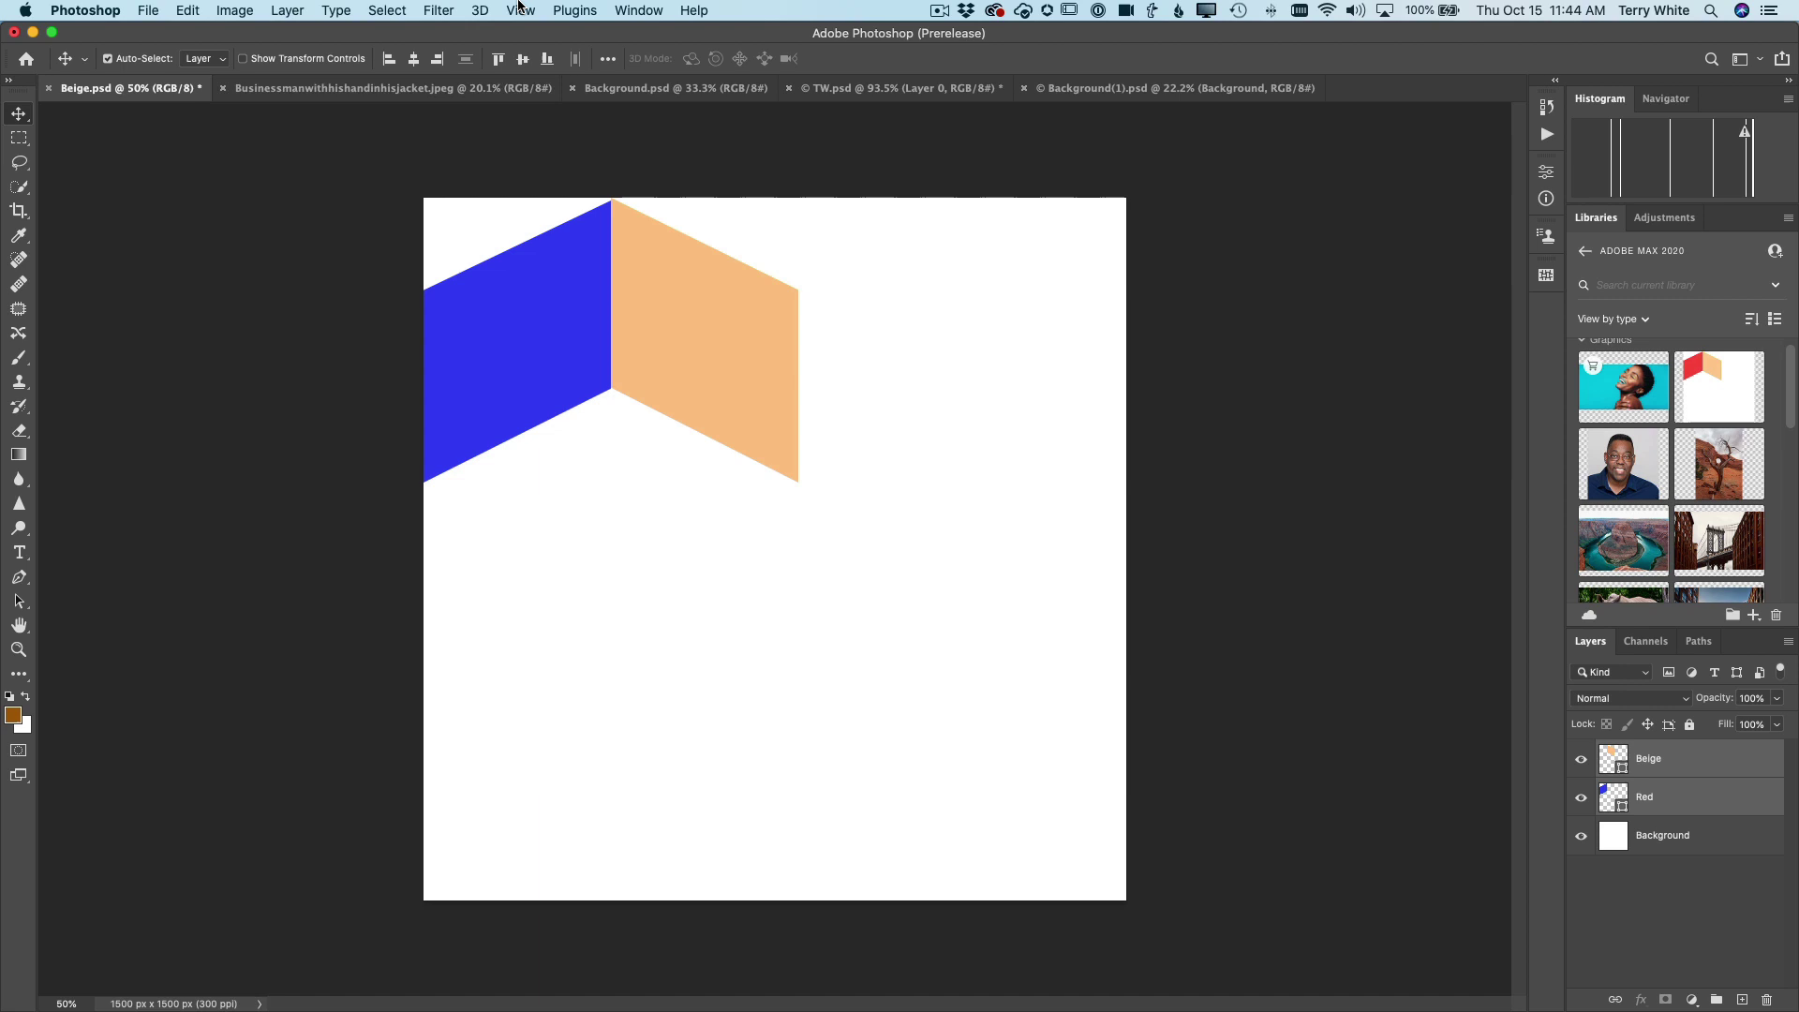
Step: Turn on View > Pattern Preview and scale the blue and beige shapes up to about 187%
{"action": "left_click", "coordinate": [519, 11]}
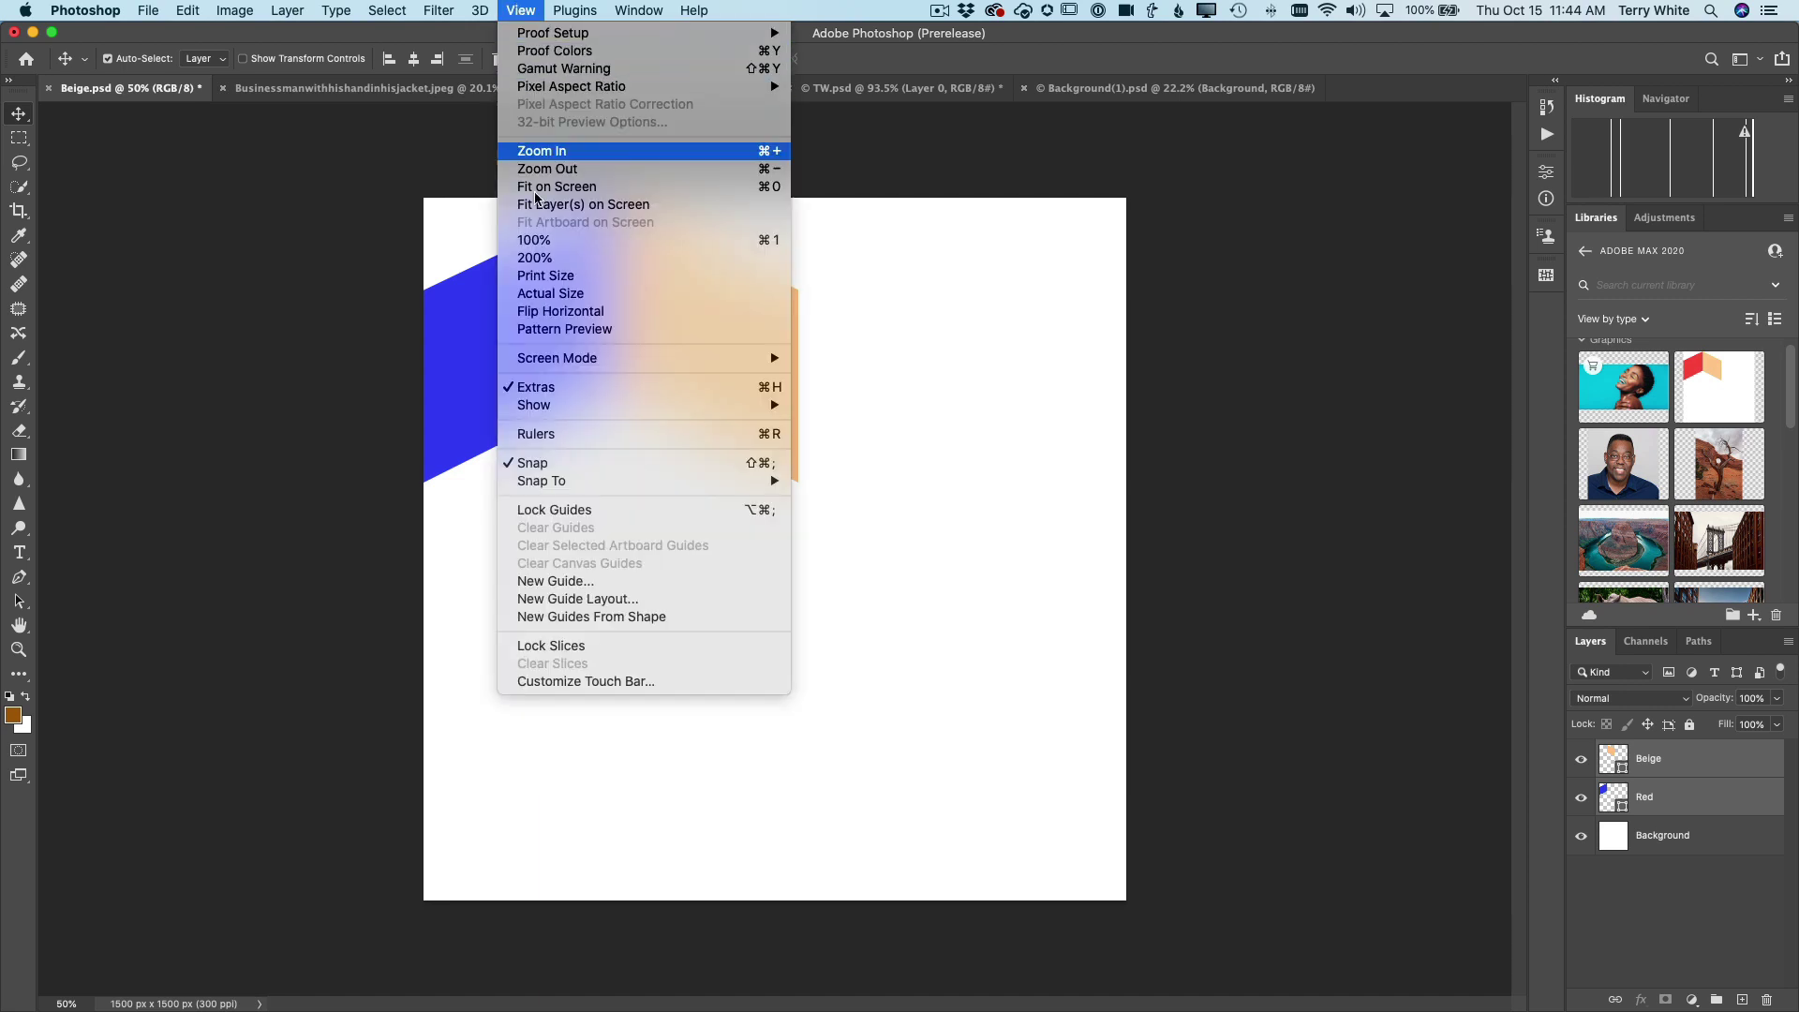
{"action": "left_click", "coordinate": [565, 329]}
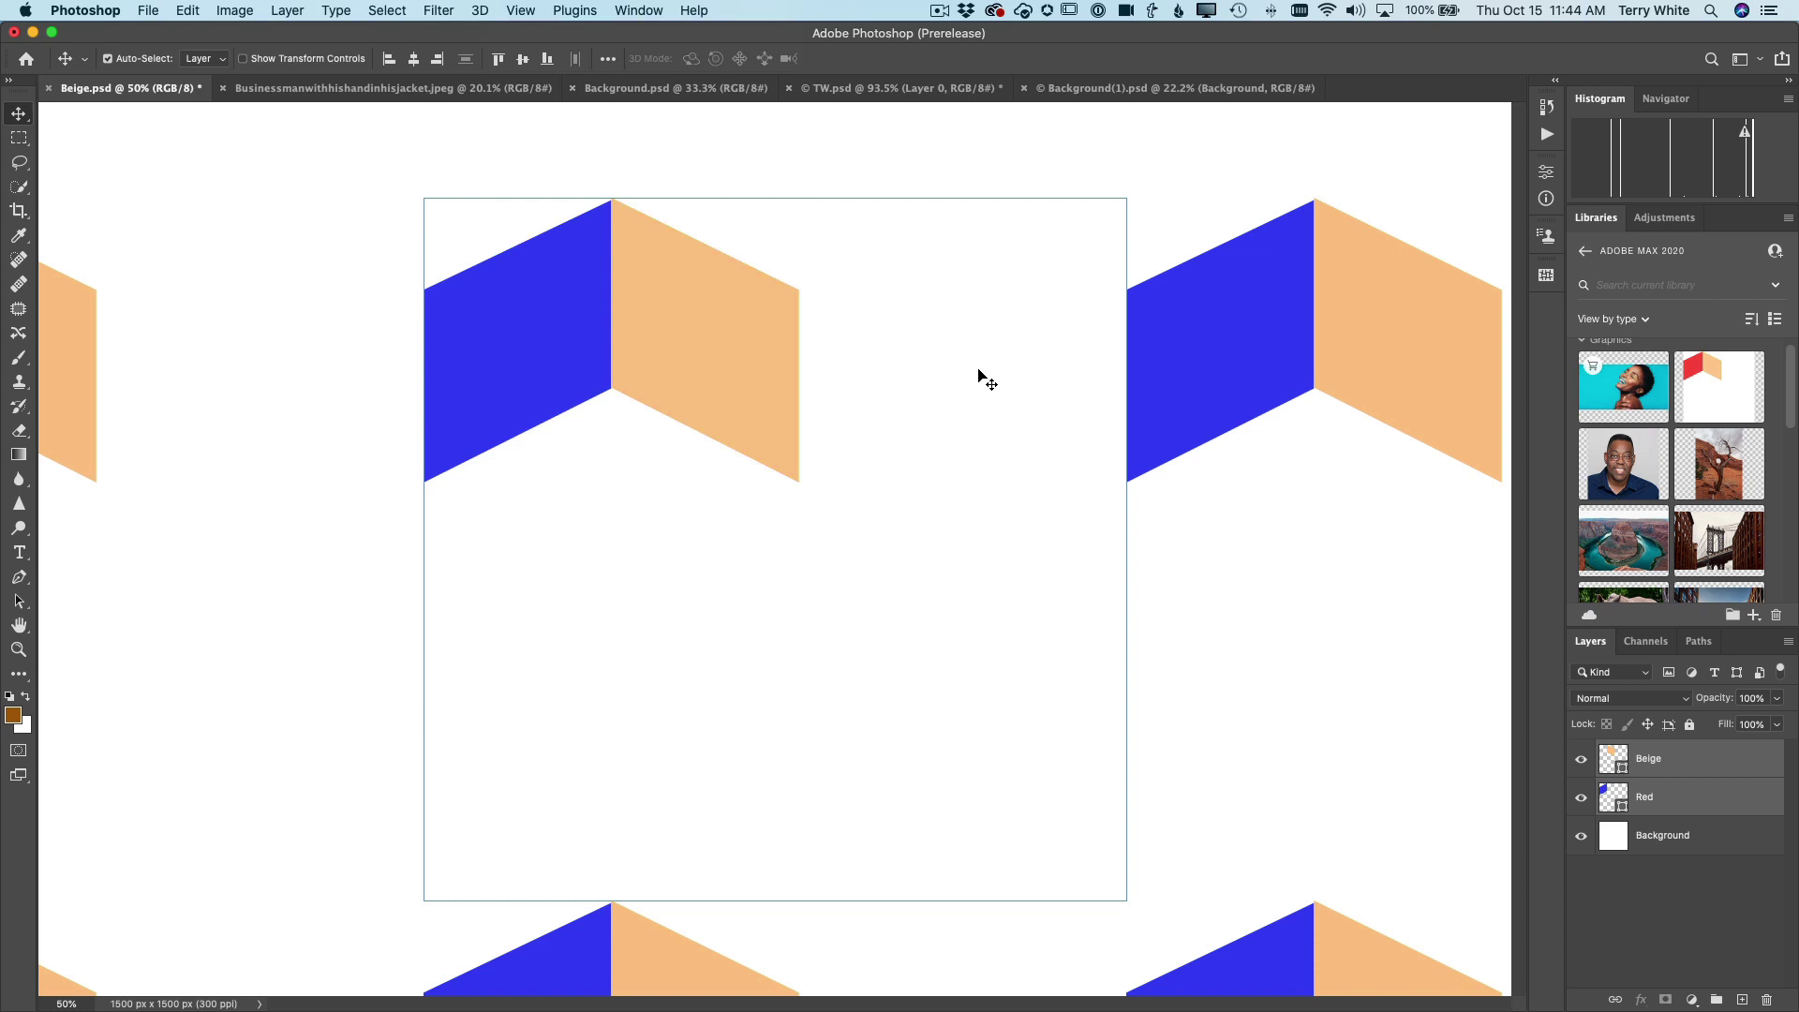
{"action": "key", "text": "super"}
{"action": "key", "text": "super+t"}
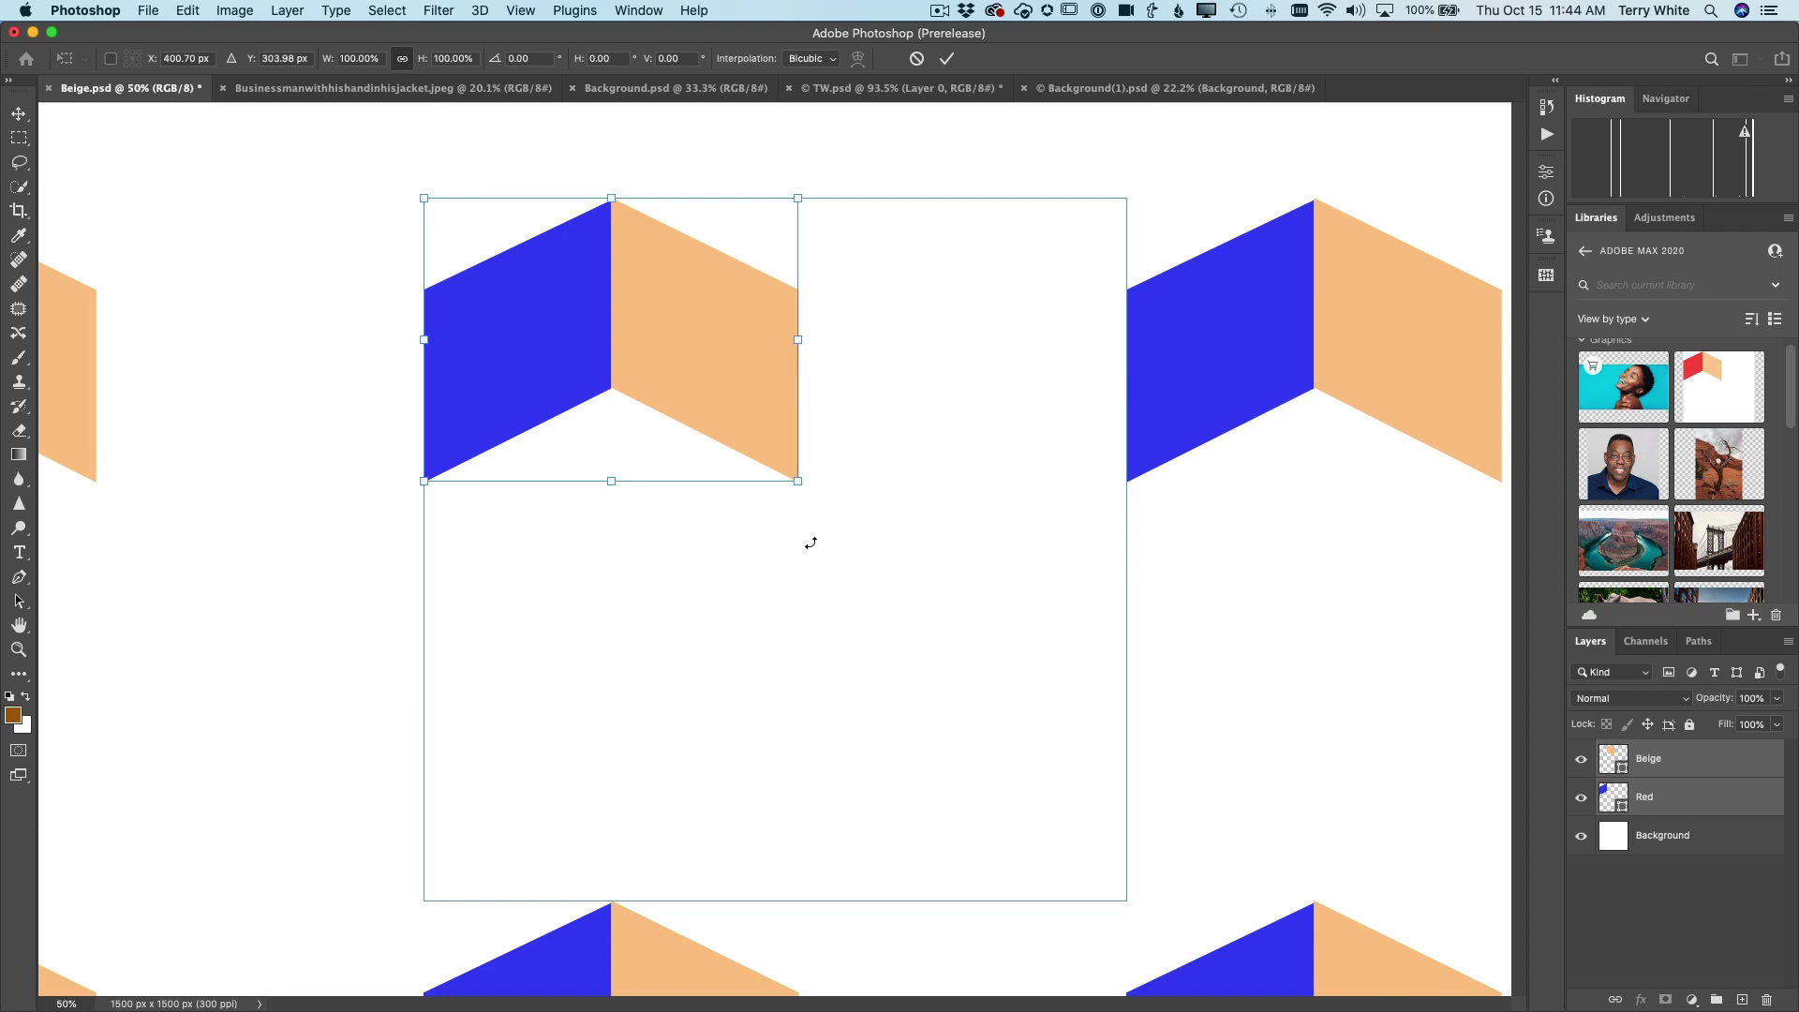
{"action": "left_click_drag", "start_coordinate": [792, 477], "coordinate": [1117, 736]}
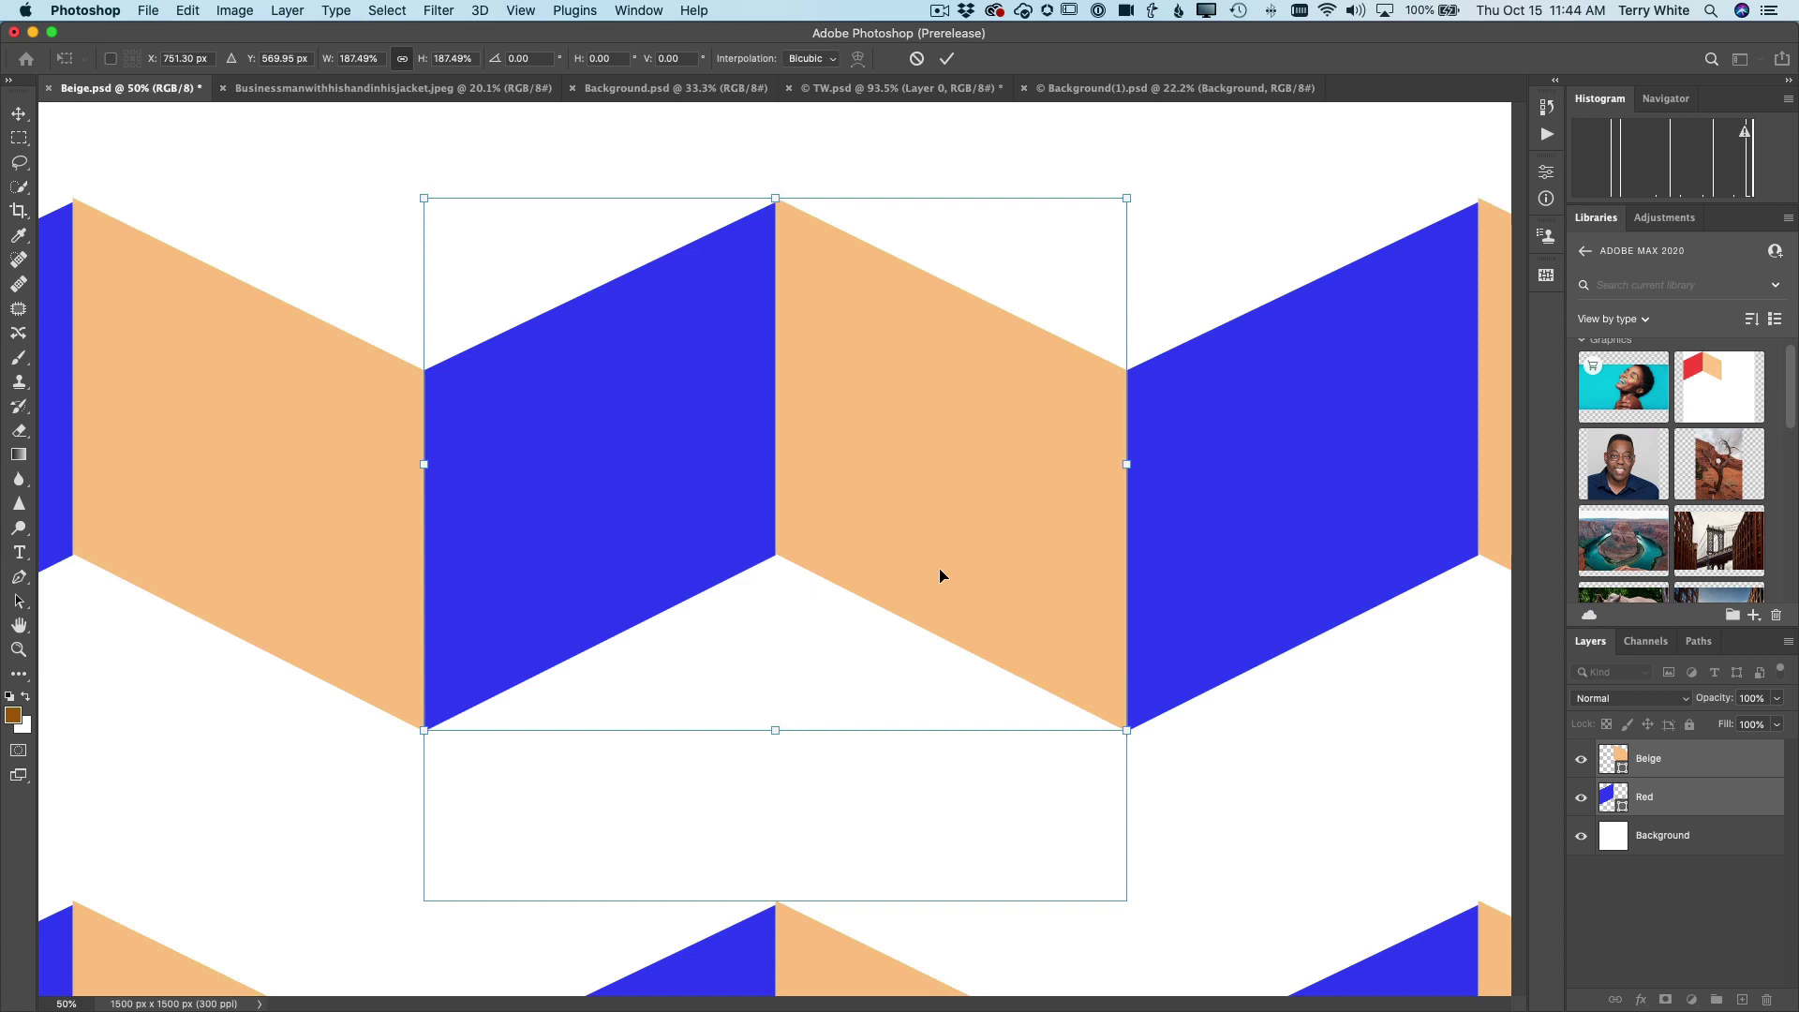
Step: Commit the enlargement and Option-drag the shapes straight down to create Beige copy and Red copy
{"action": "key", "text": "Return"}
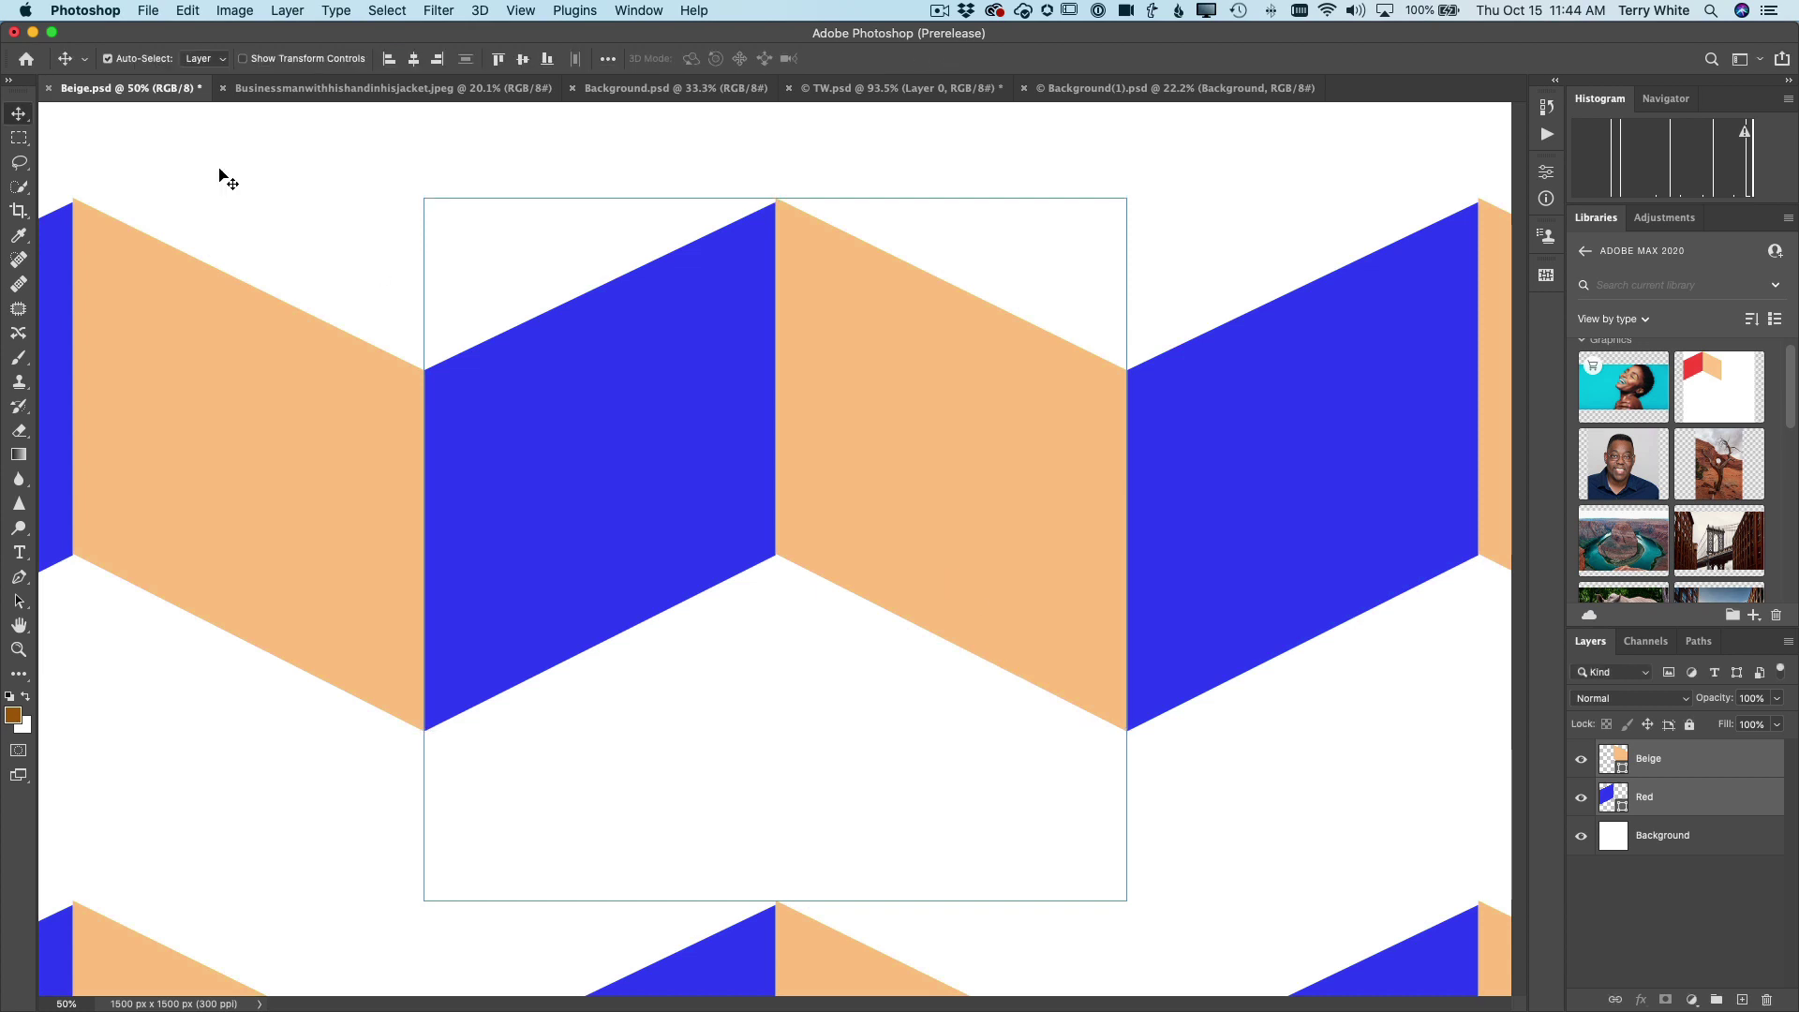
{"action": "key", "text": "super+t"}
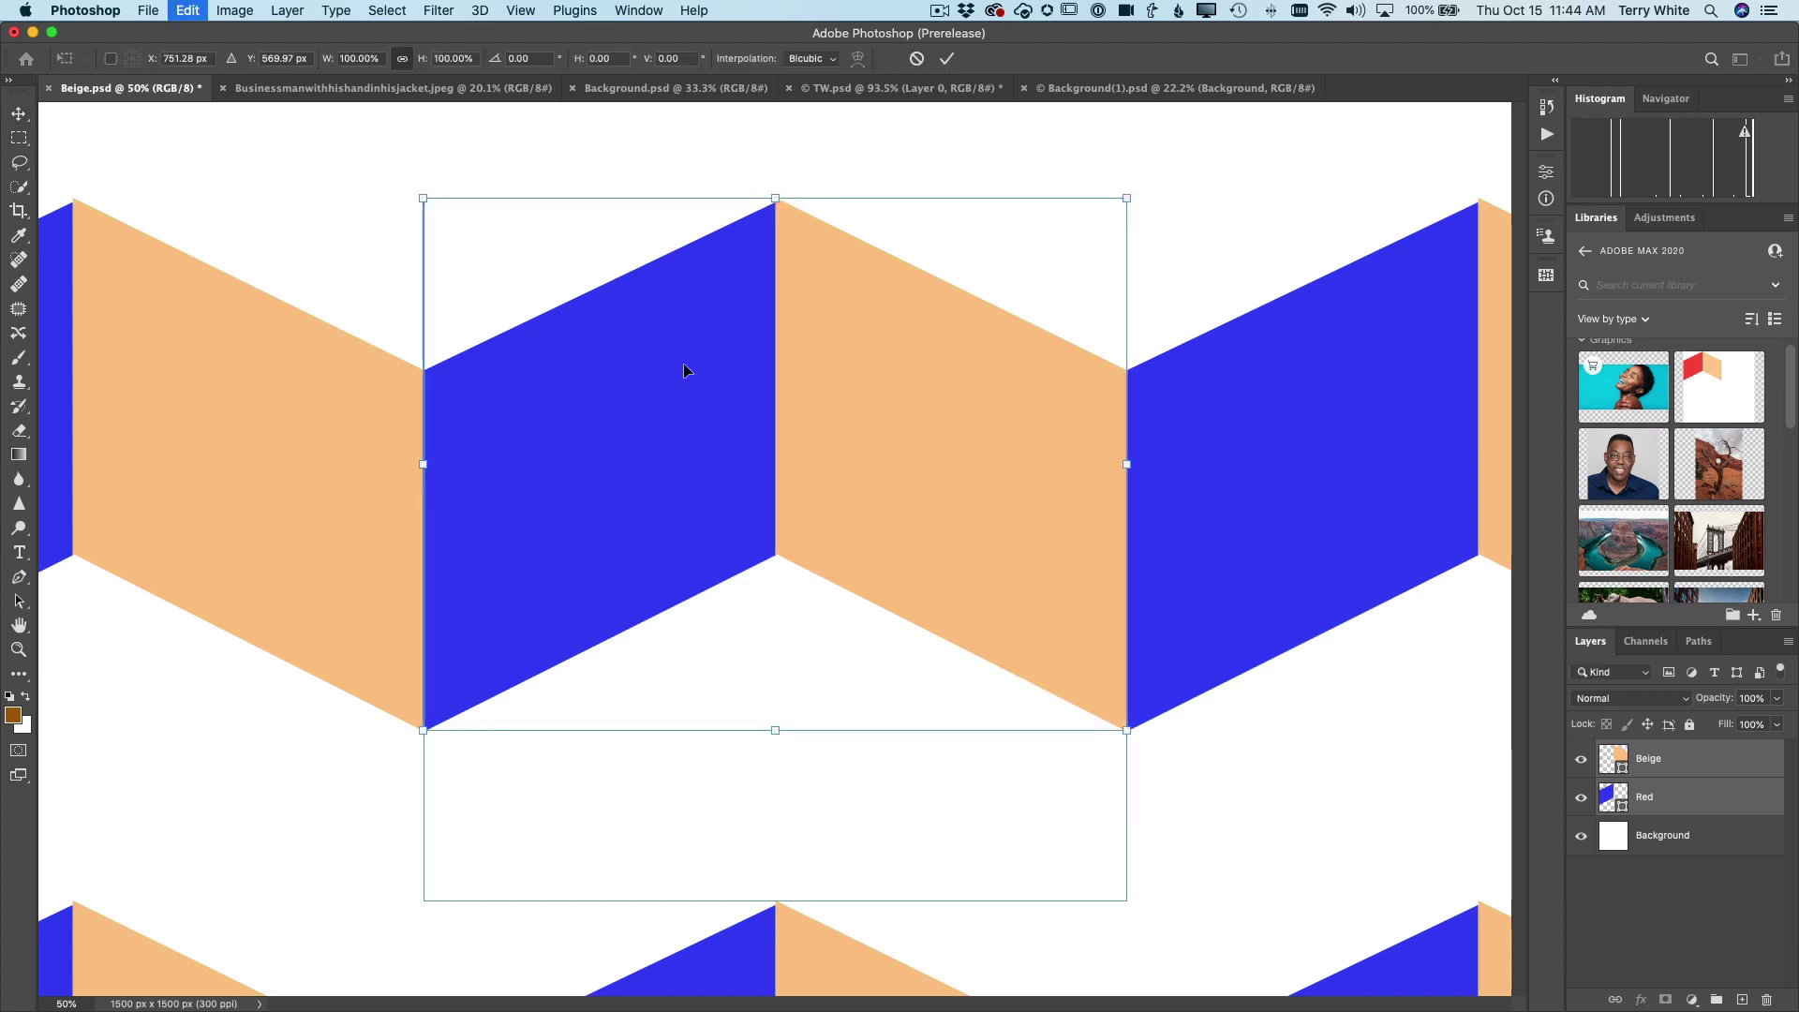
{"action": "key", "text": "Return"}
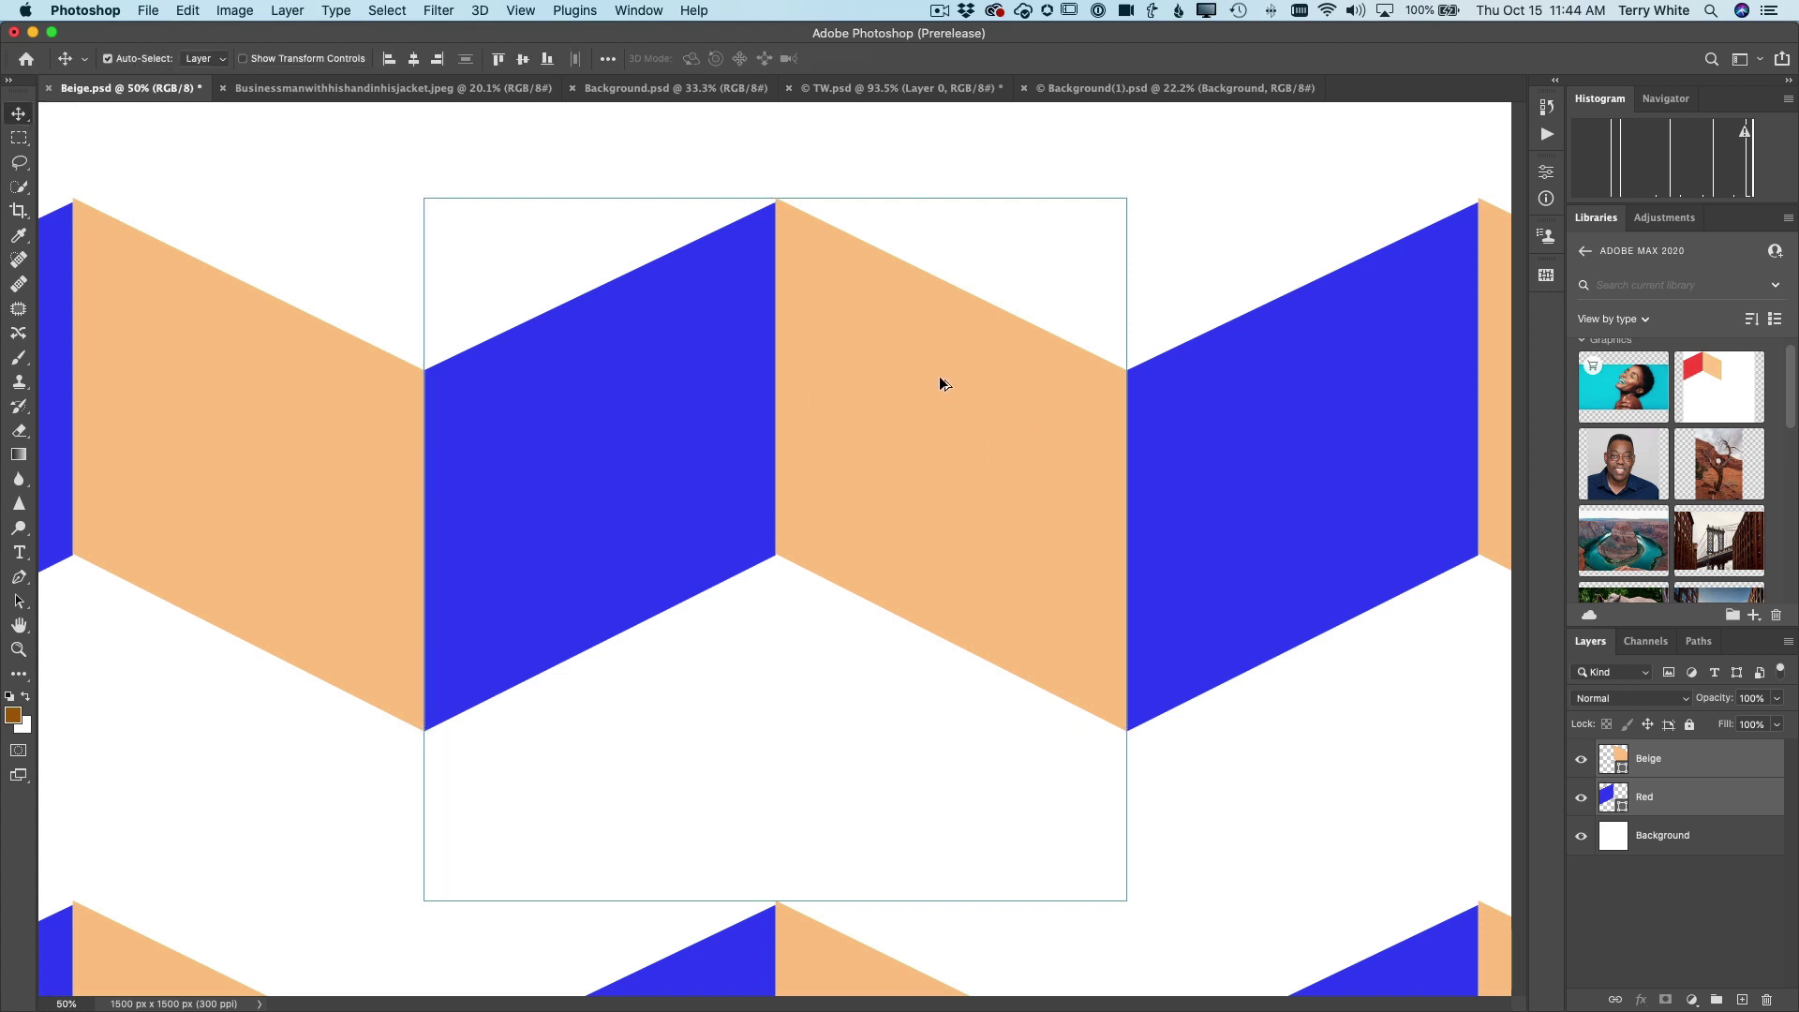
{"action": "left_click_drag", "start_coordinate": [940, 382], "coordinate": [939, 723]}
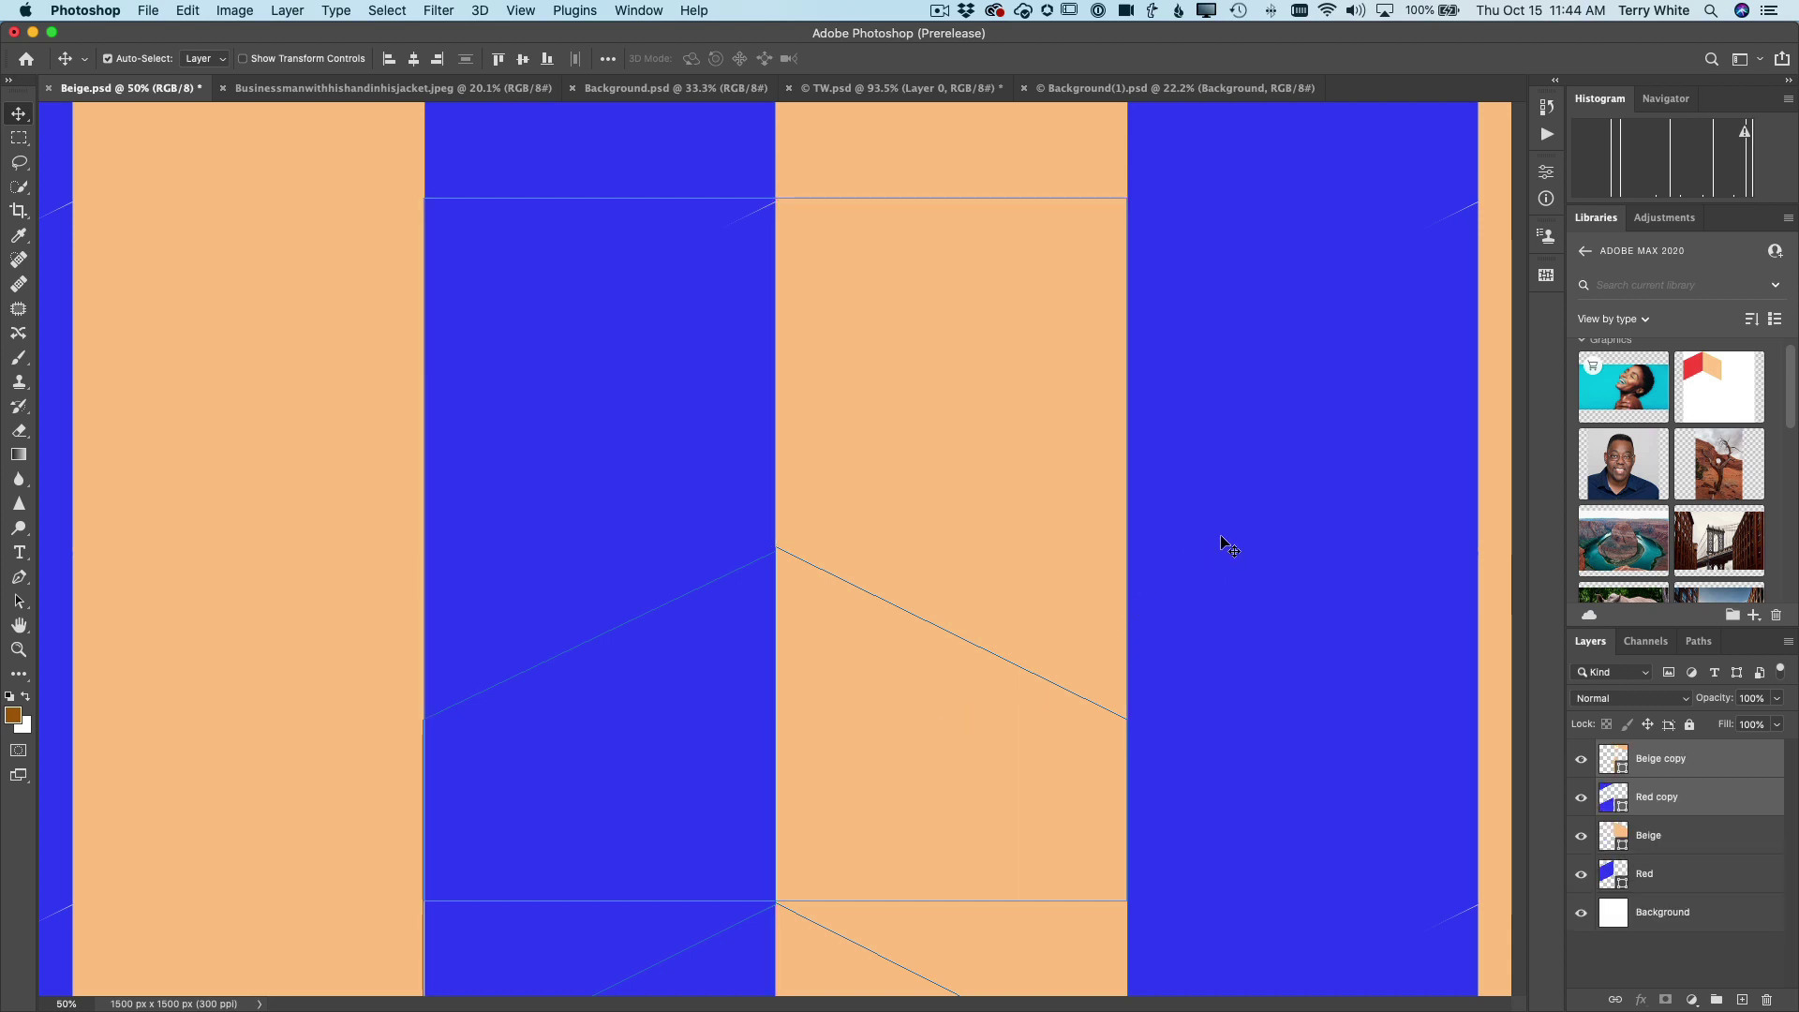
Step: Flip the Beige copy and Red copy layers horizontally into a chevron, viewing at 12.5%
{"action": "key", "text": "super+t"}
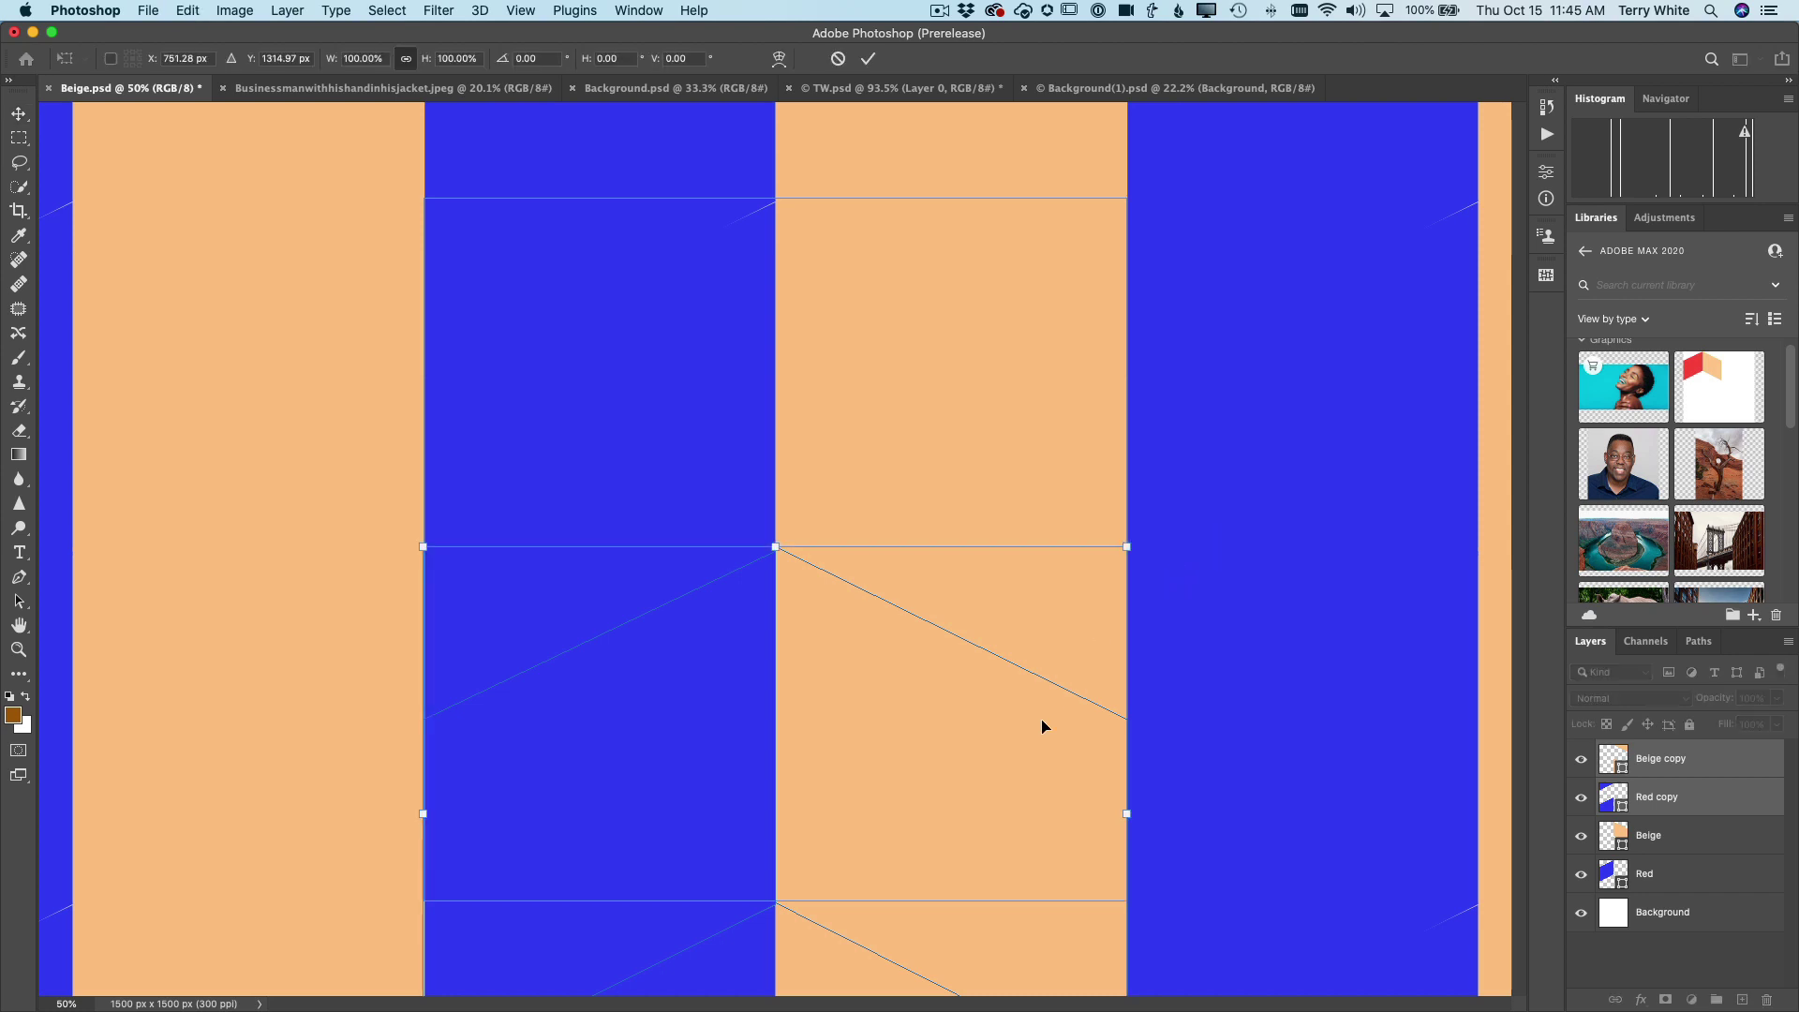
{"action": "right_click", "coordinate": [1041, 826]}
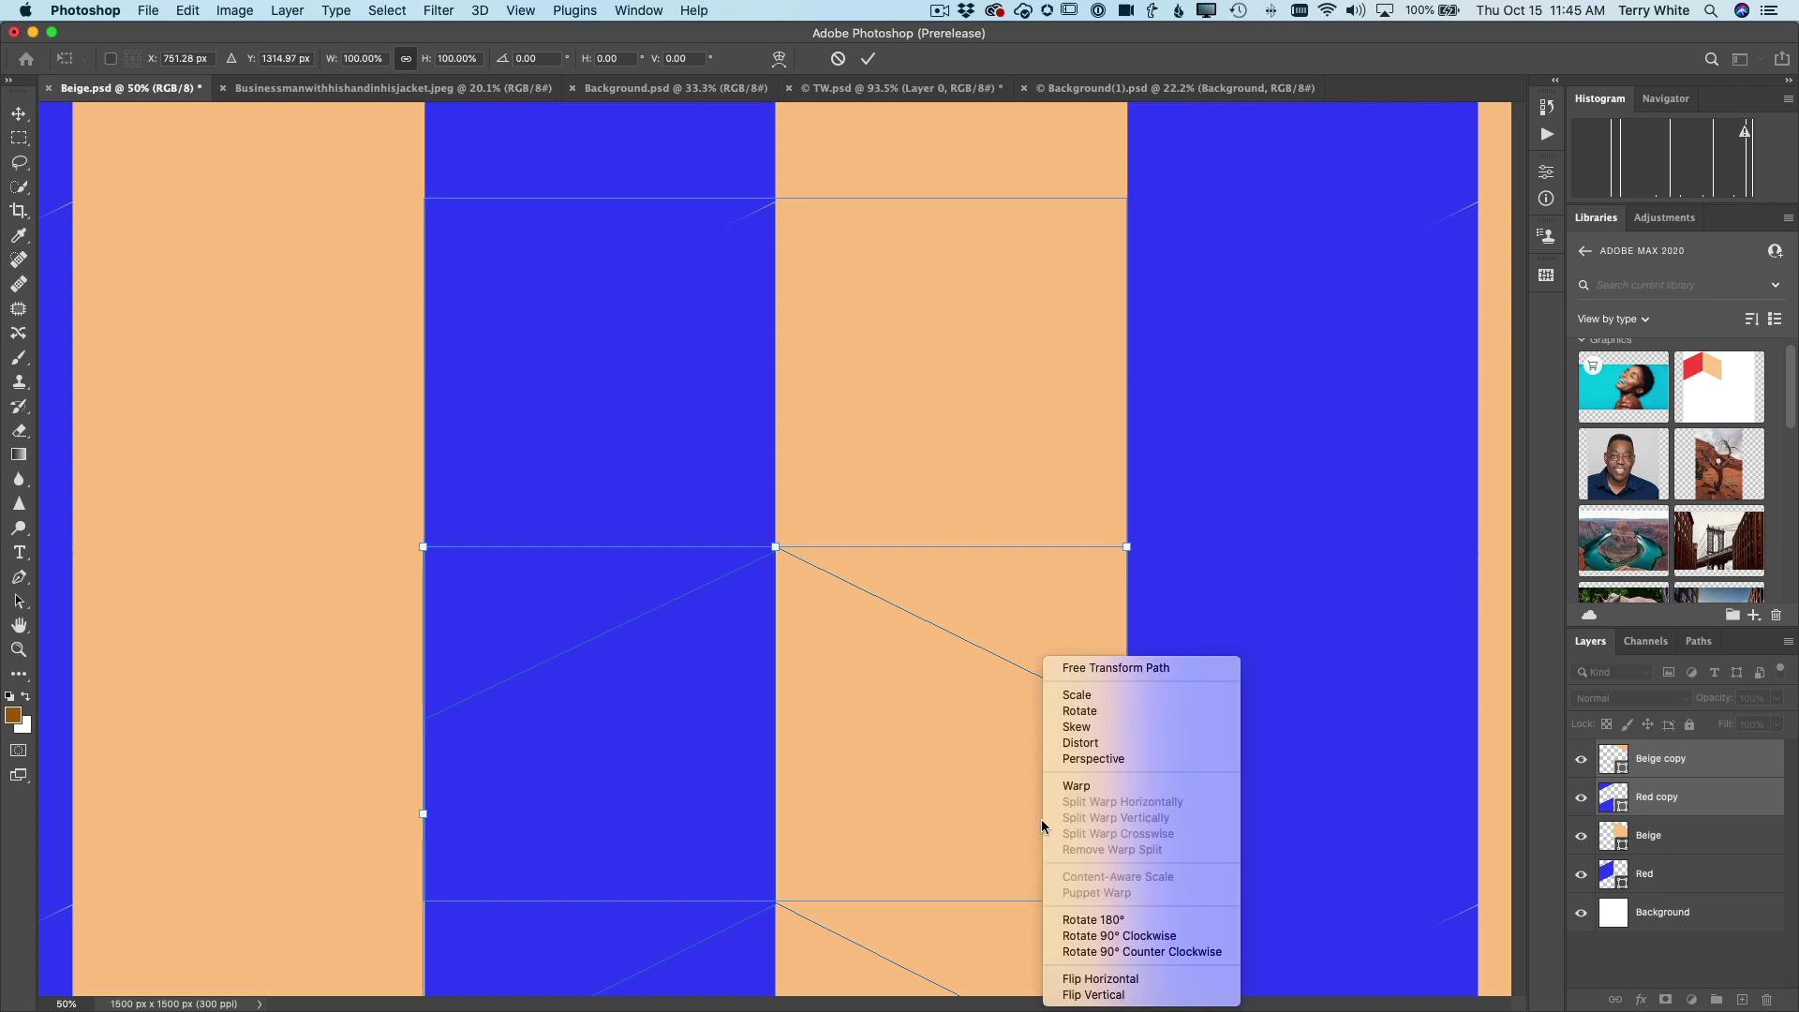
{"action": "left_click", "coordinate": [1119, 980]}
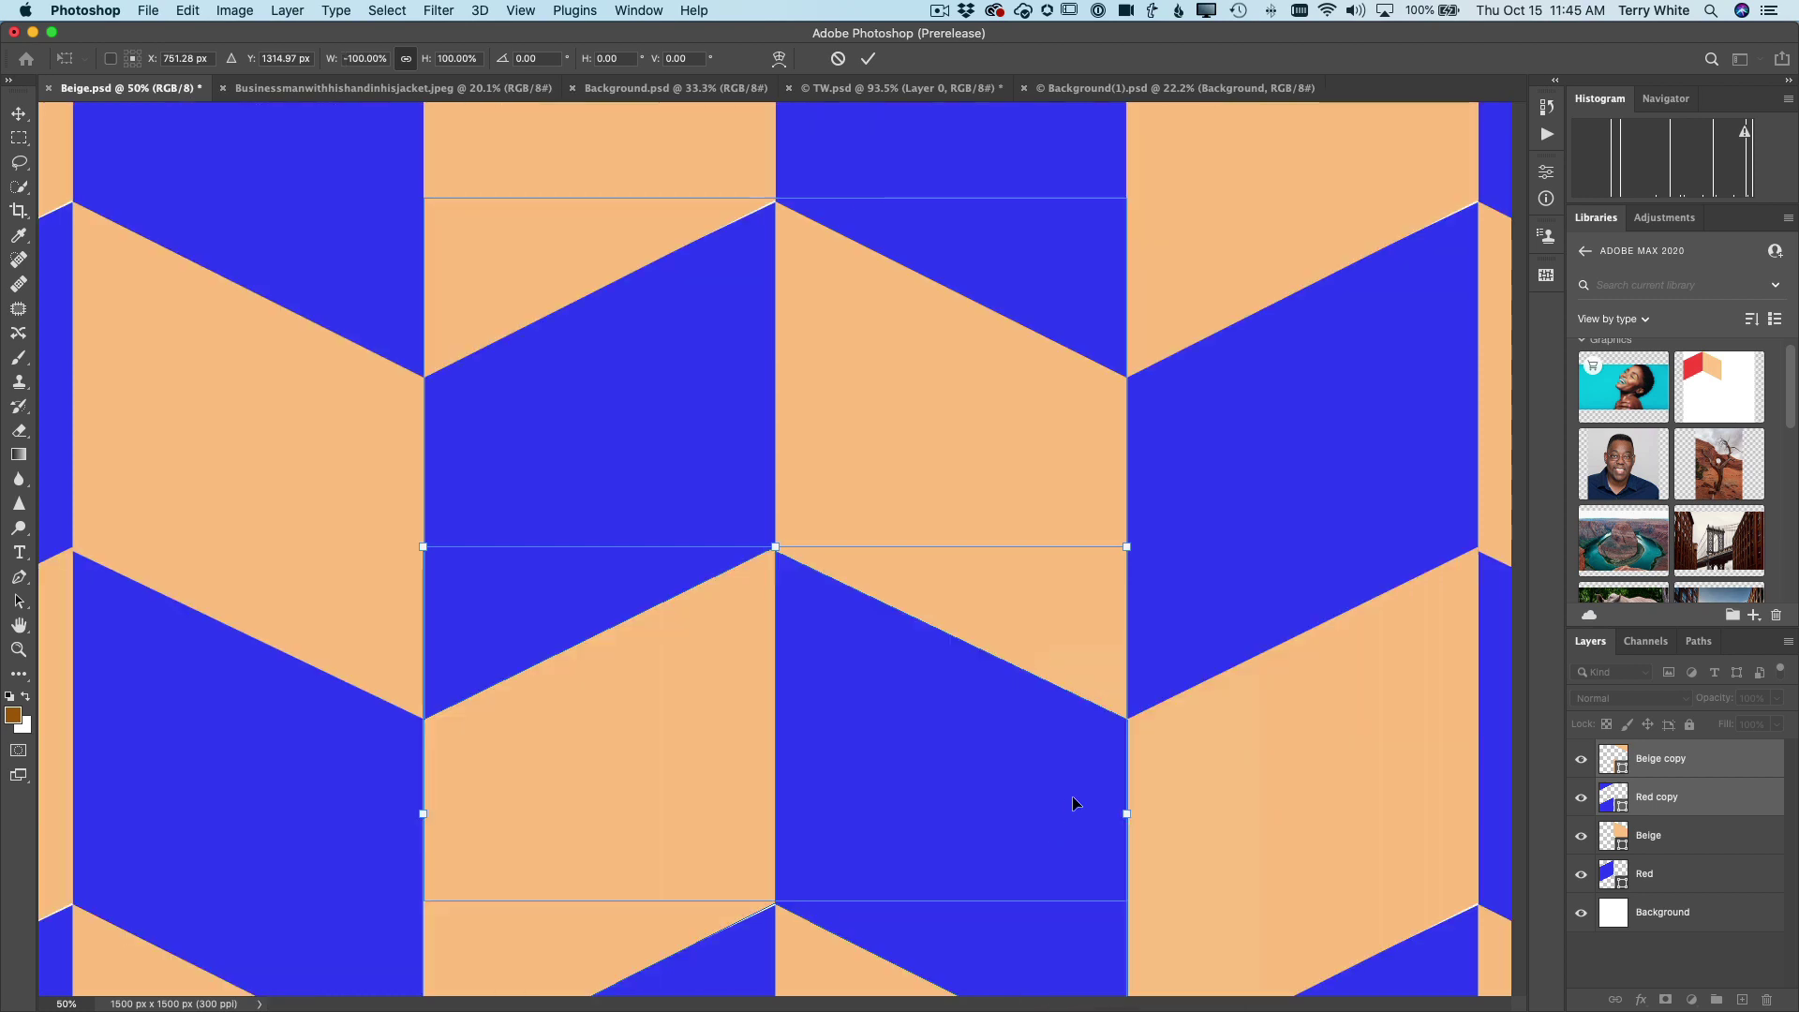
{"action": "key", "text": "super+minus"}
{"action": "key", "text": "super+minus"}
{"action": "key", "text": "super+minus"}
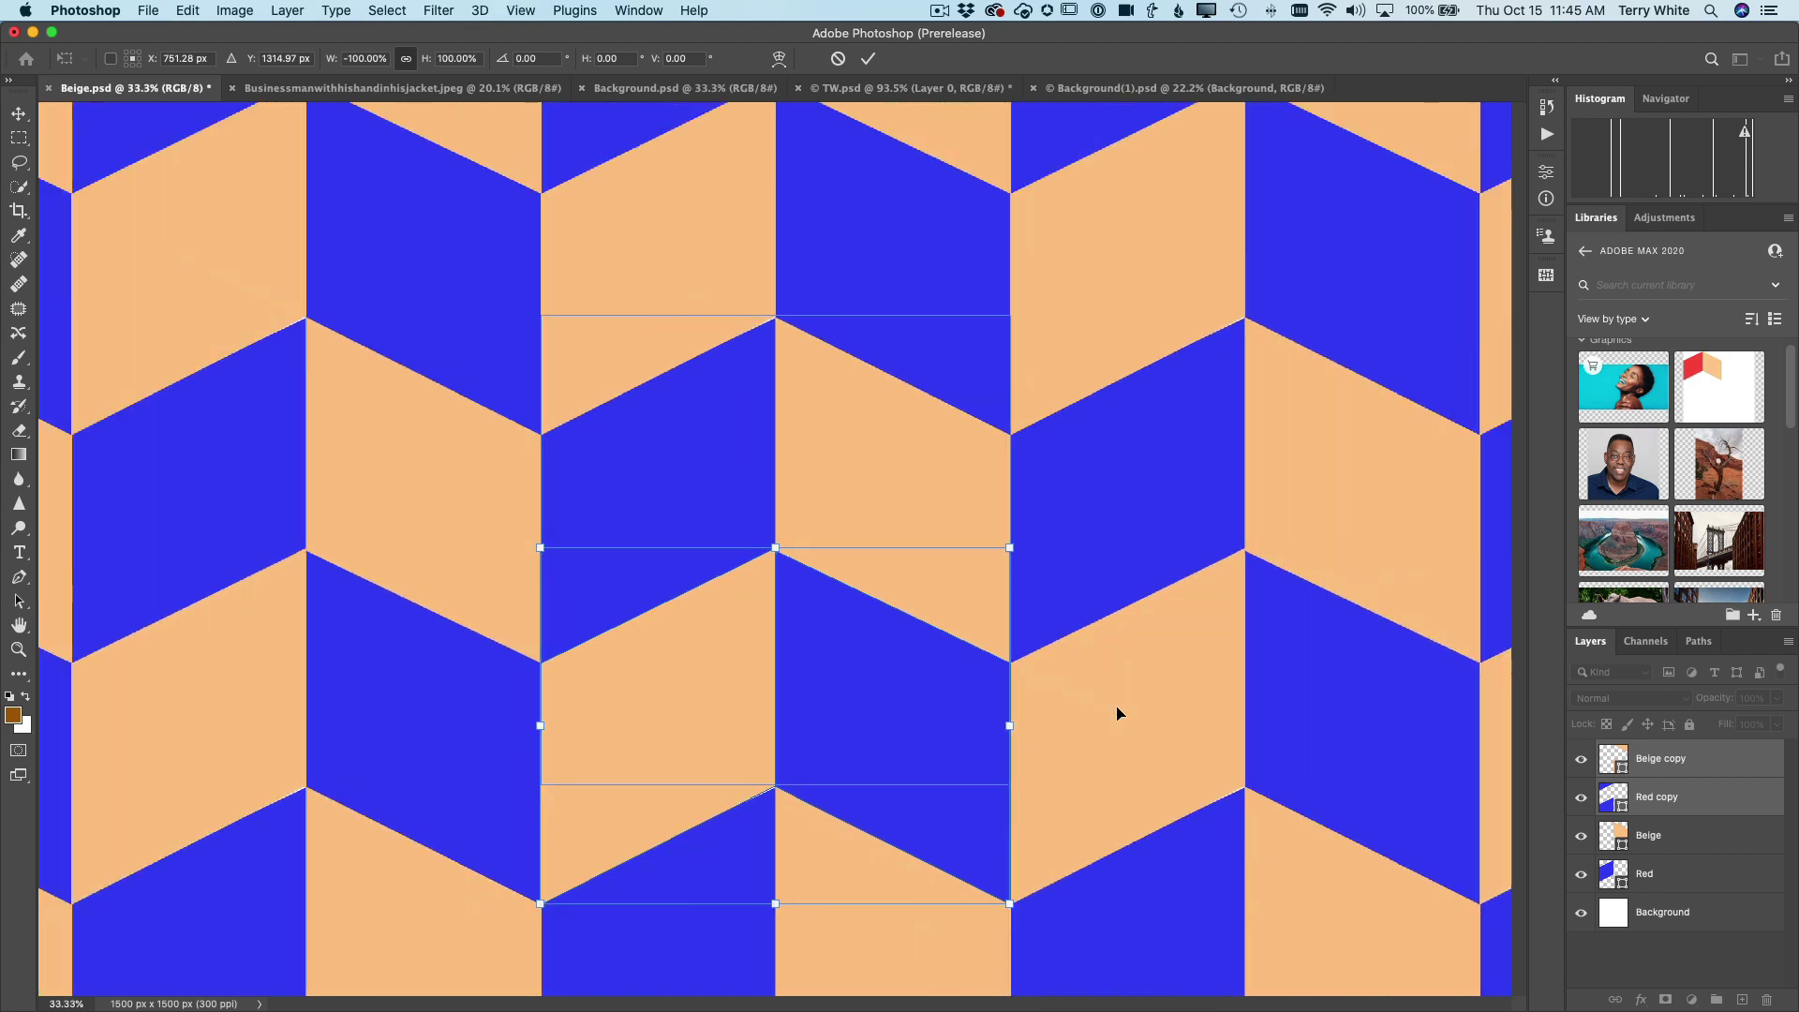
{"action": "key", "text": "super+minus"}
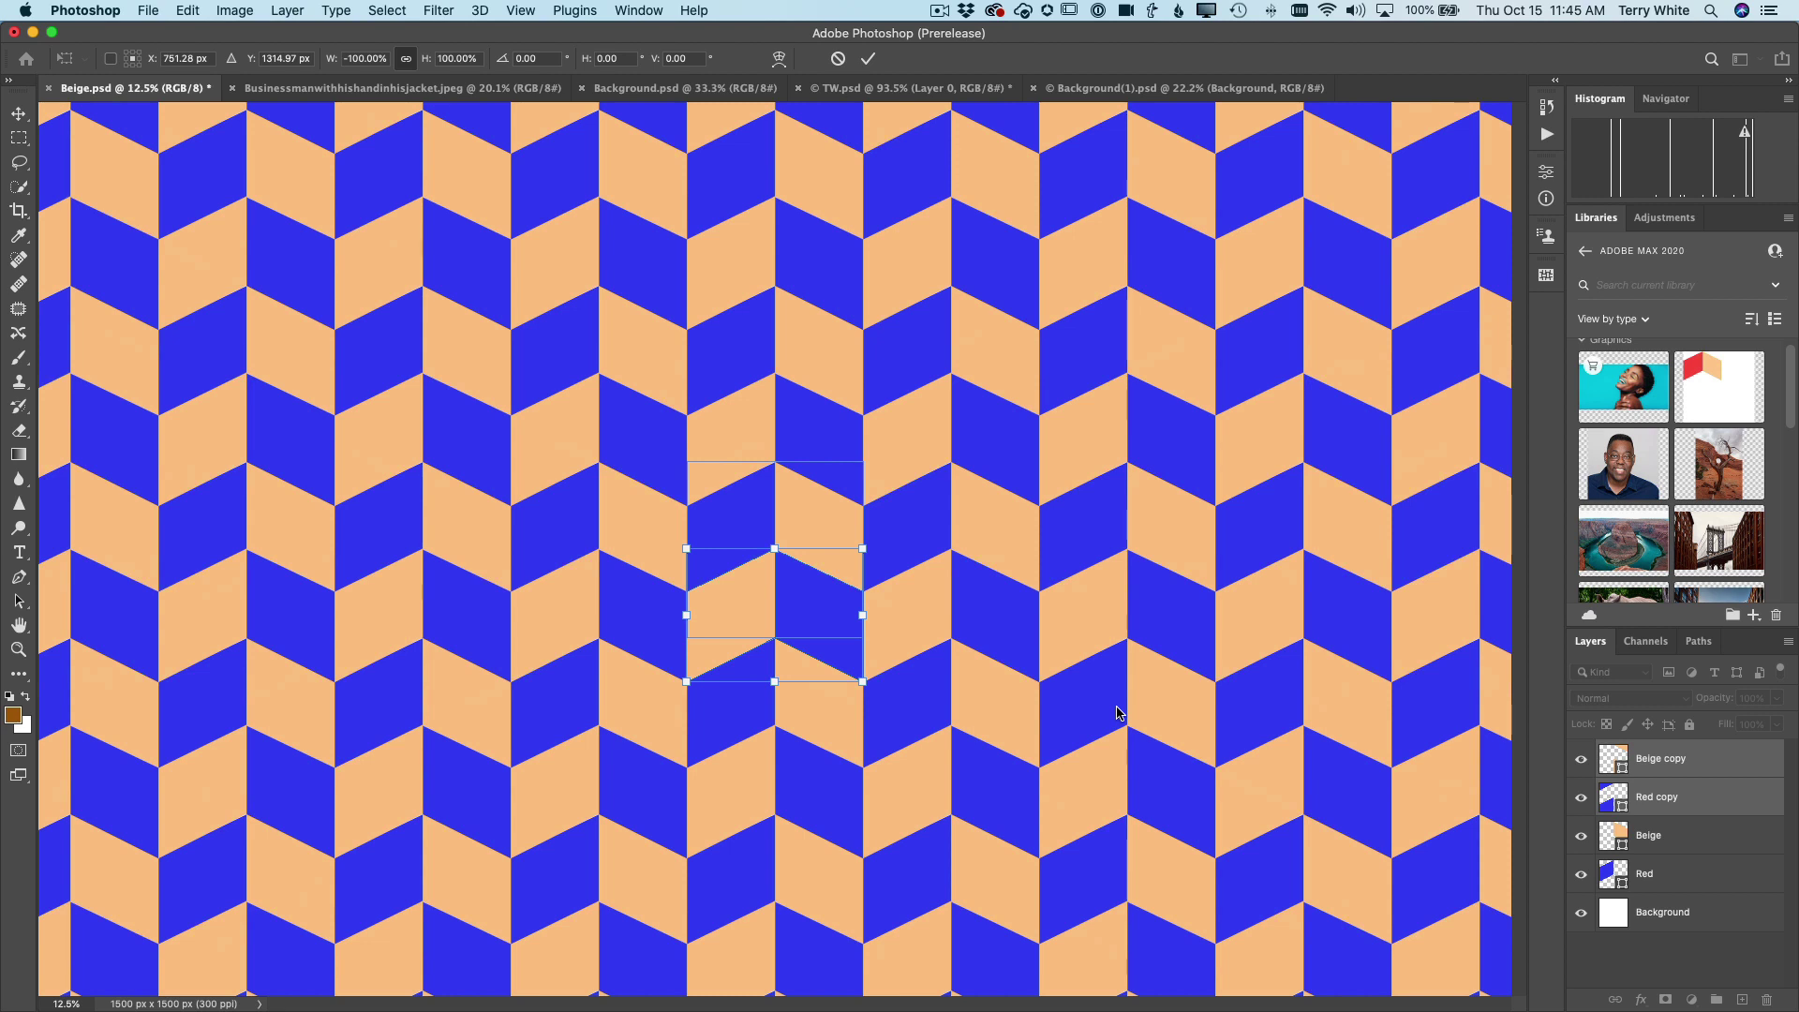
{"action": "key", "text": "Return"}
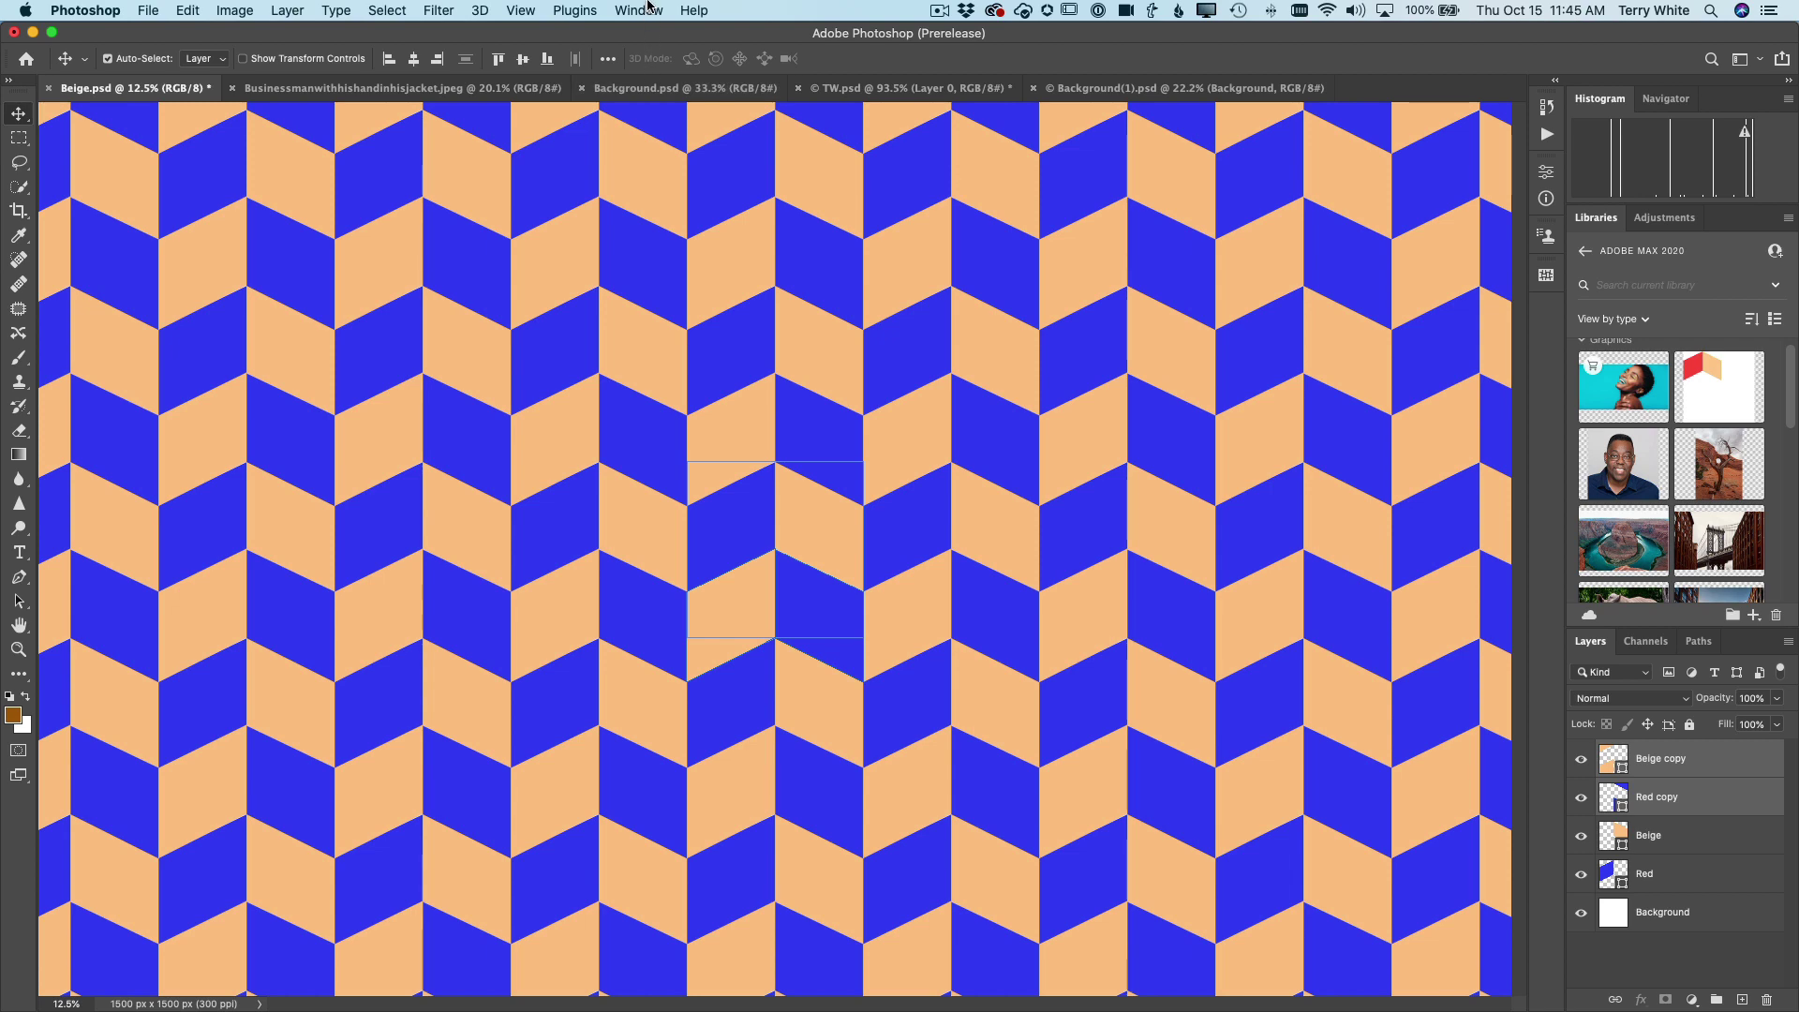
Step: From Window > Patterns, define the chevron design as a new pattern named Geo Pattern 2
{"action": "left_click", "coordinate": [647, 10]}
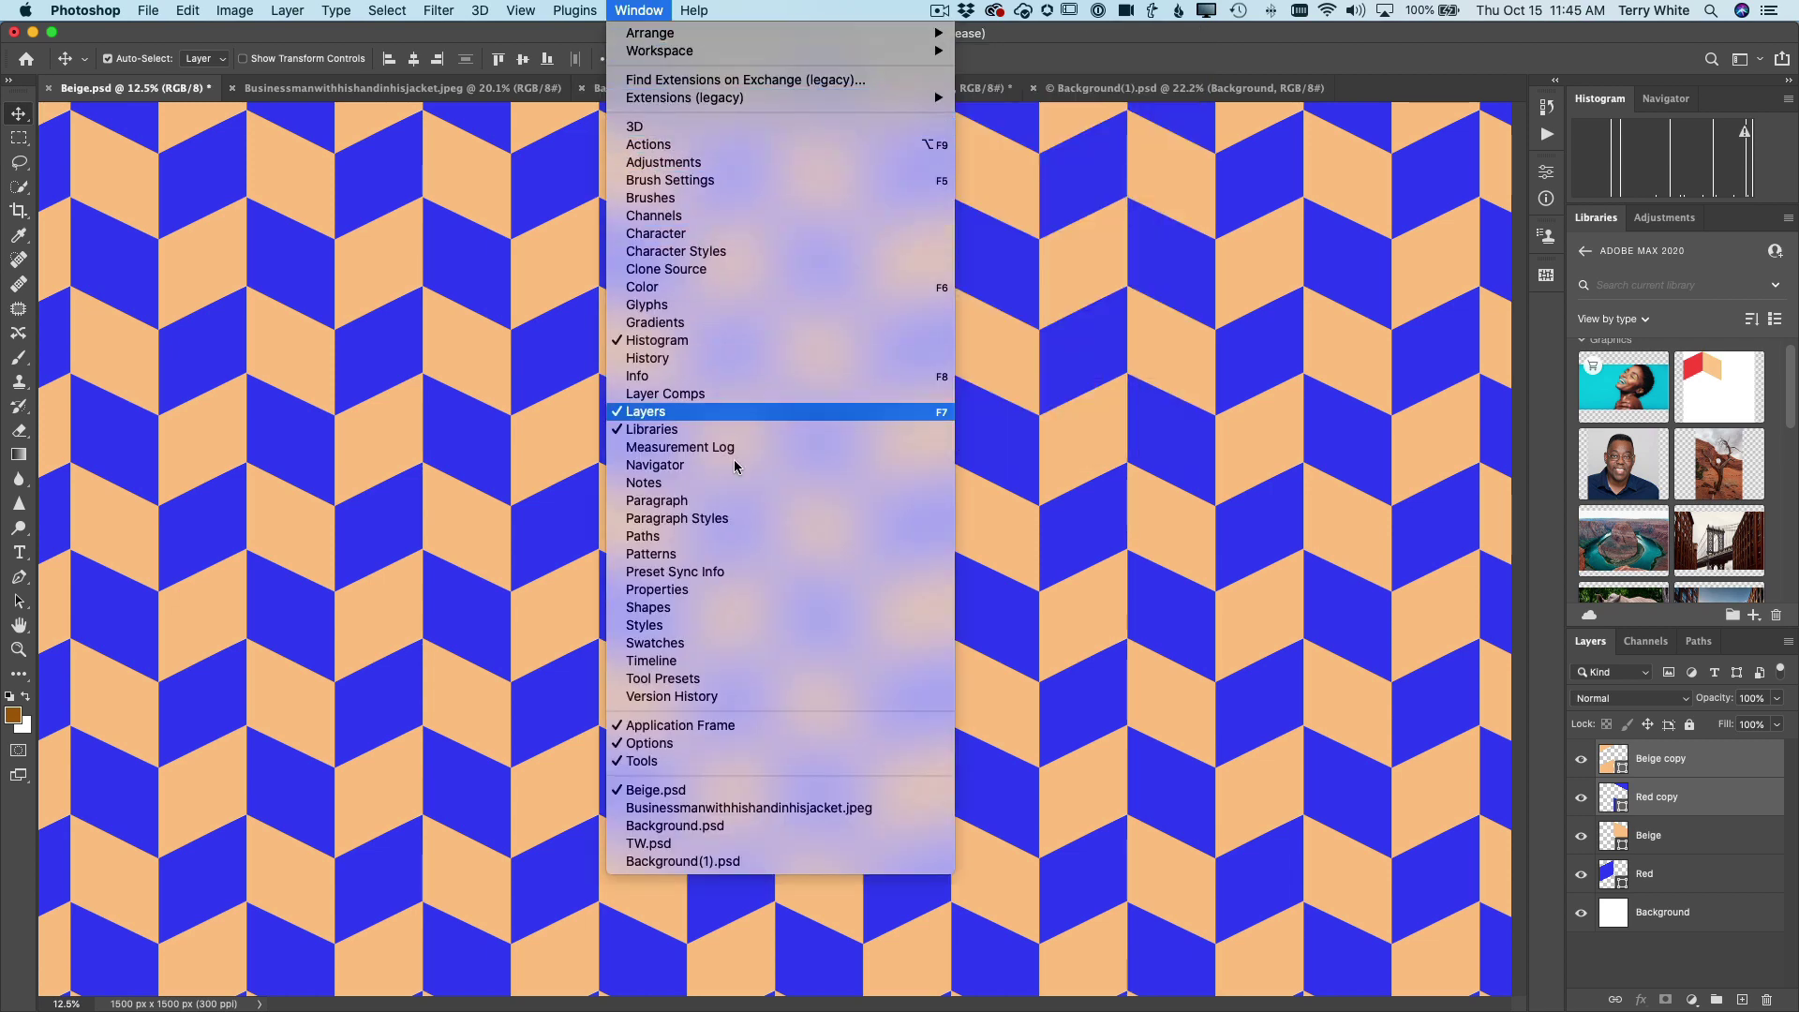
{"action": "left_click", "coordinate": [742, 554]}
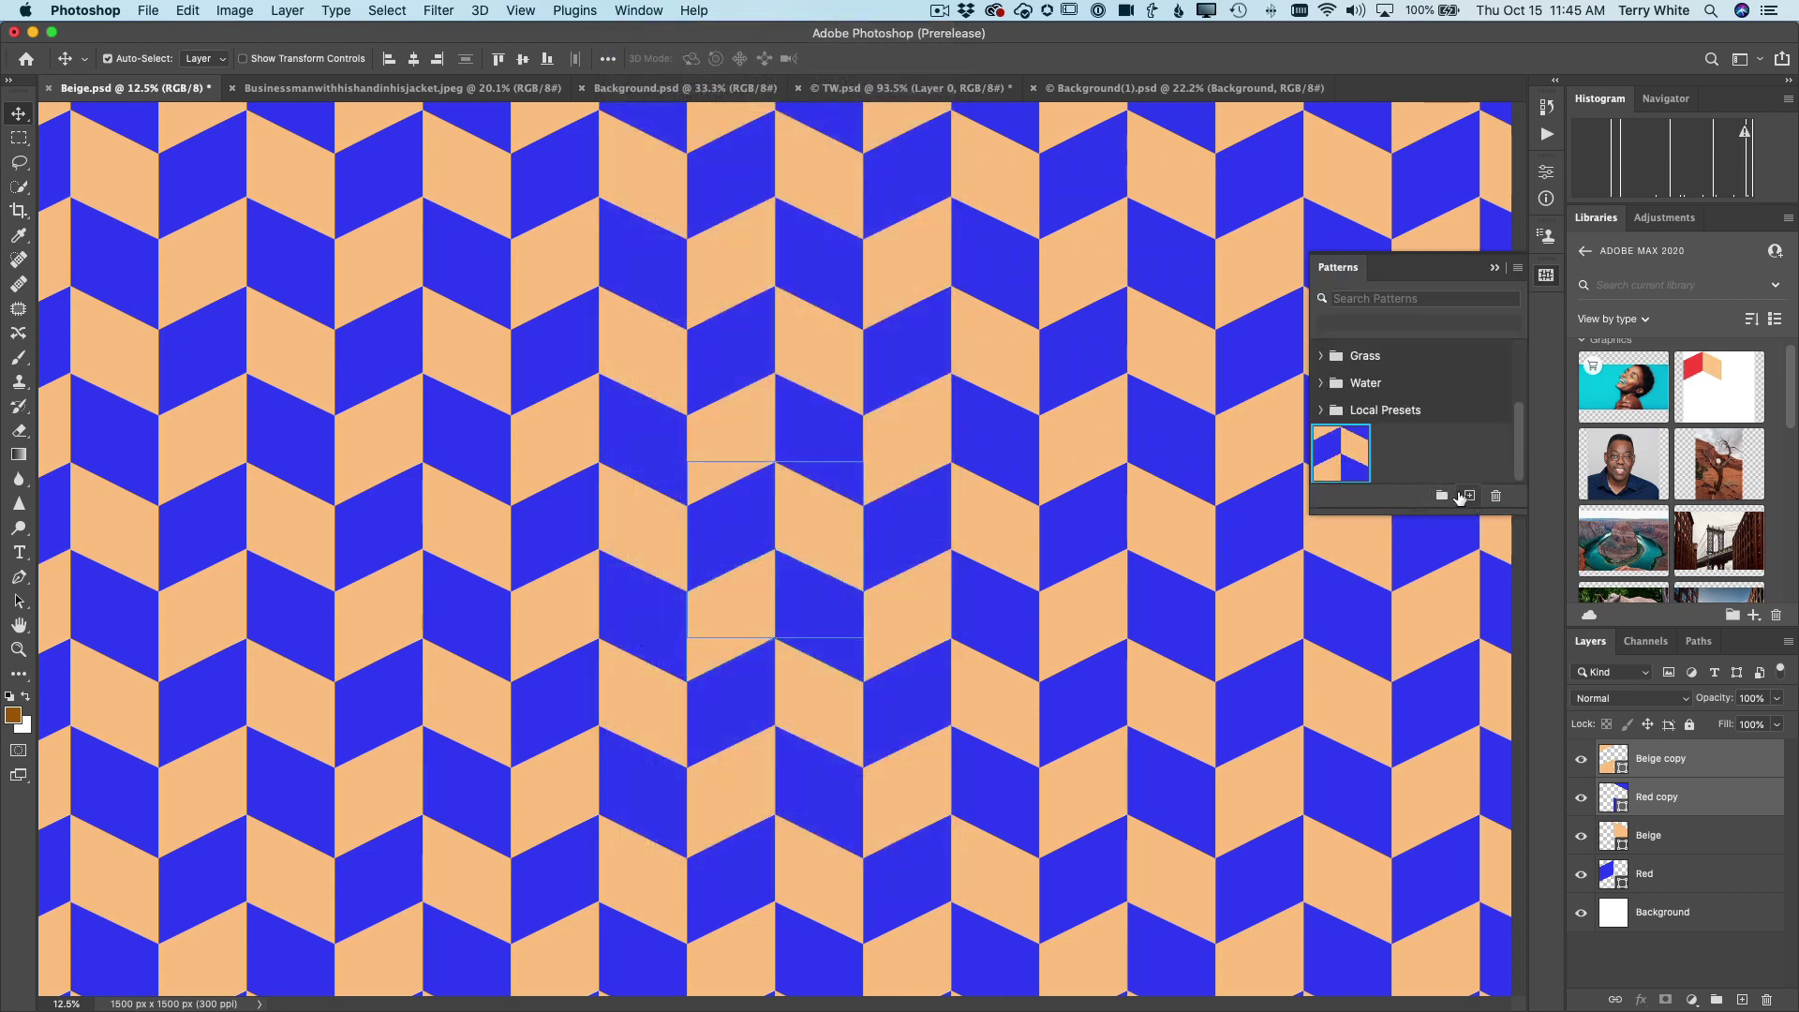
{"action": "left_click", "coordinate": [1467, 498]}
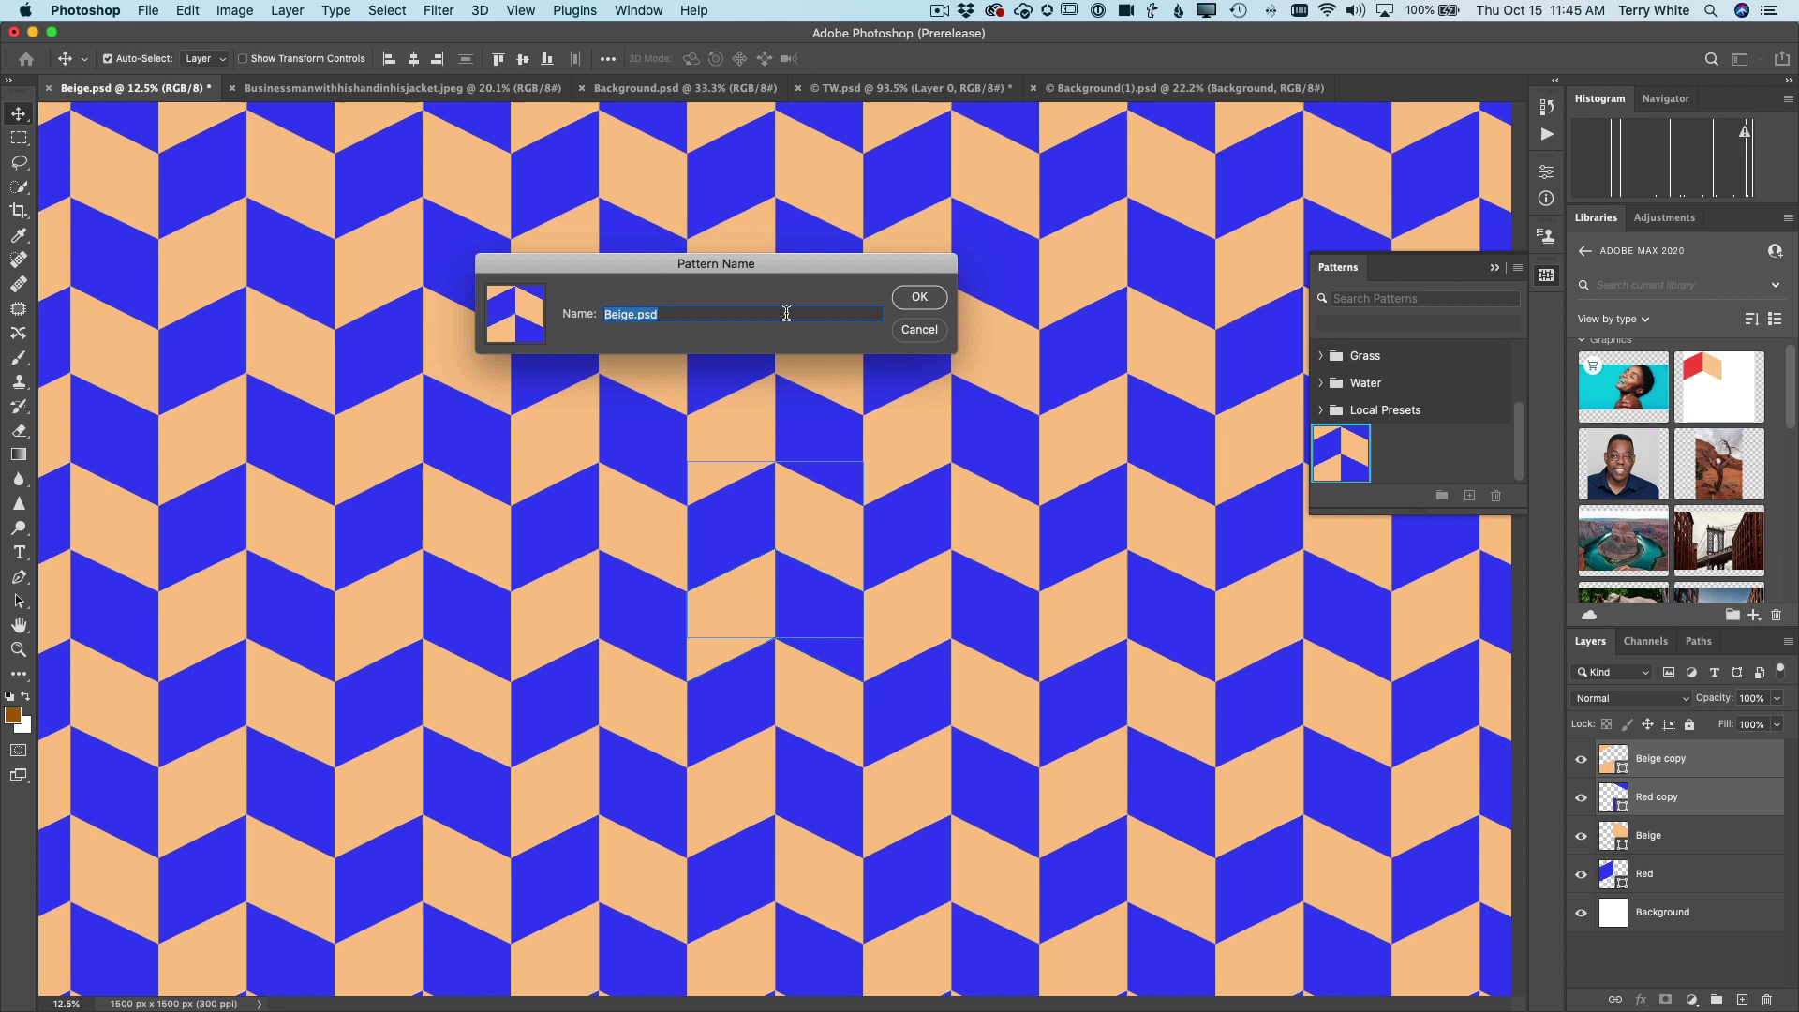
{"action": "type", "text": "Go"}
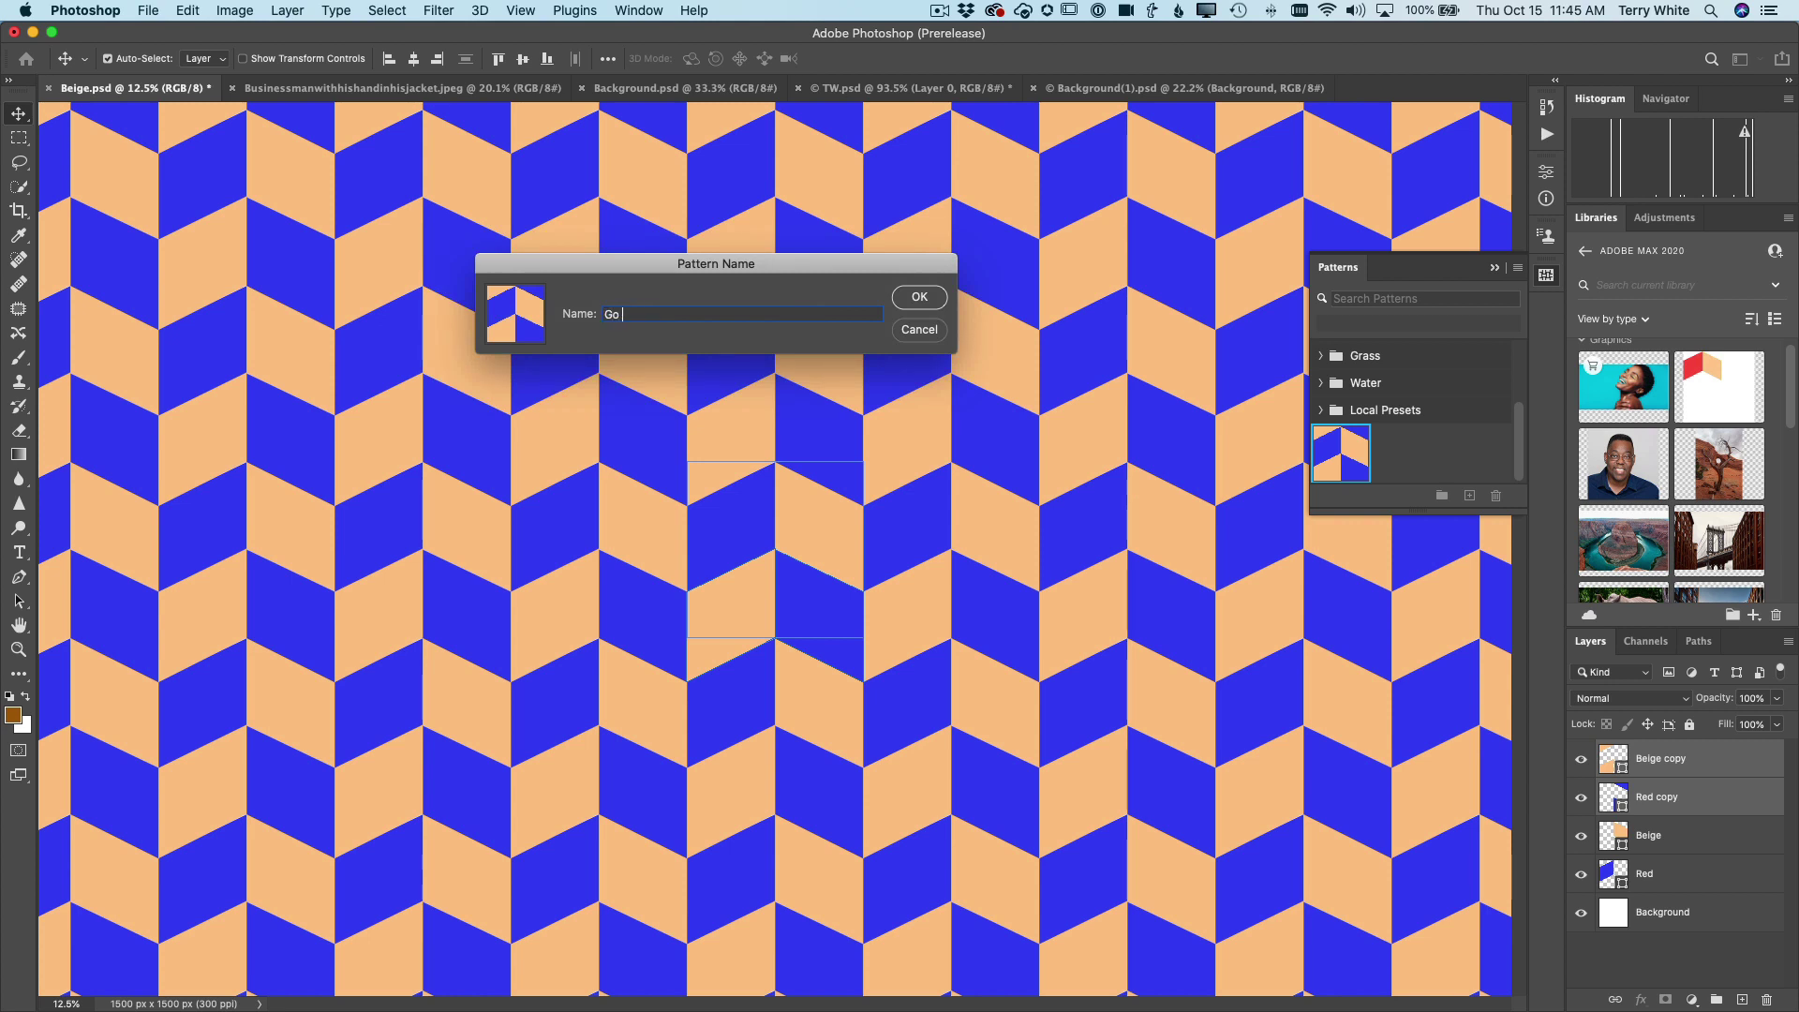
{"action": "type", "text": "o Pattern 2"}
{"action": "key", "text": "Return"}
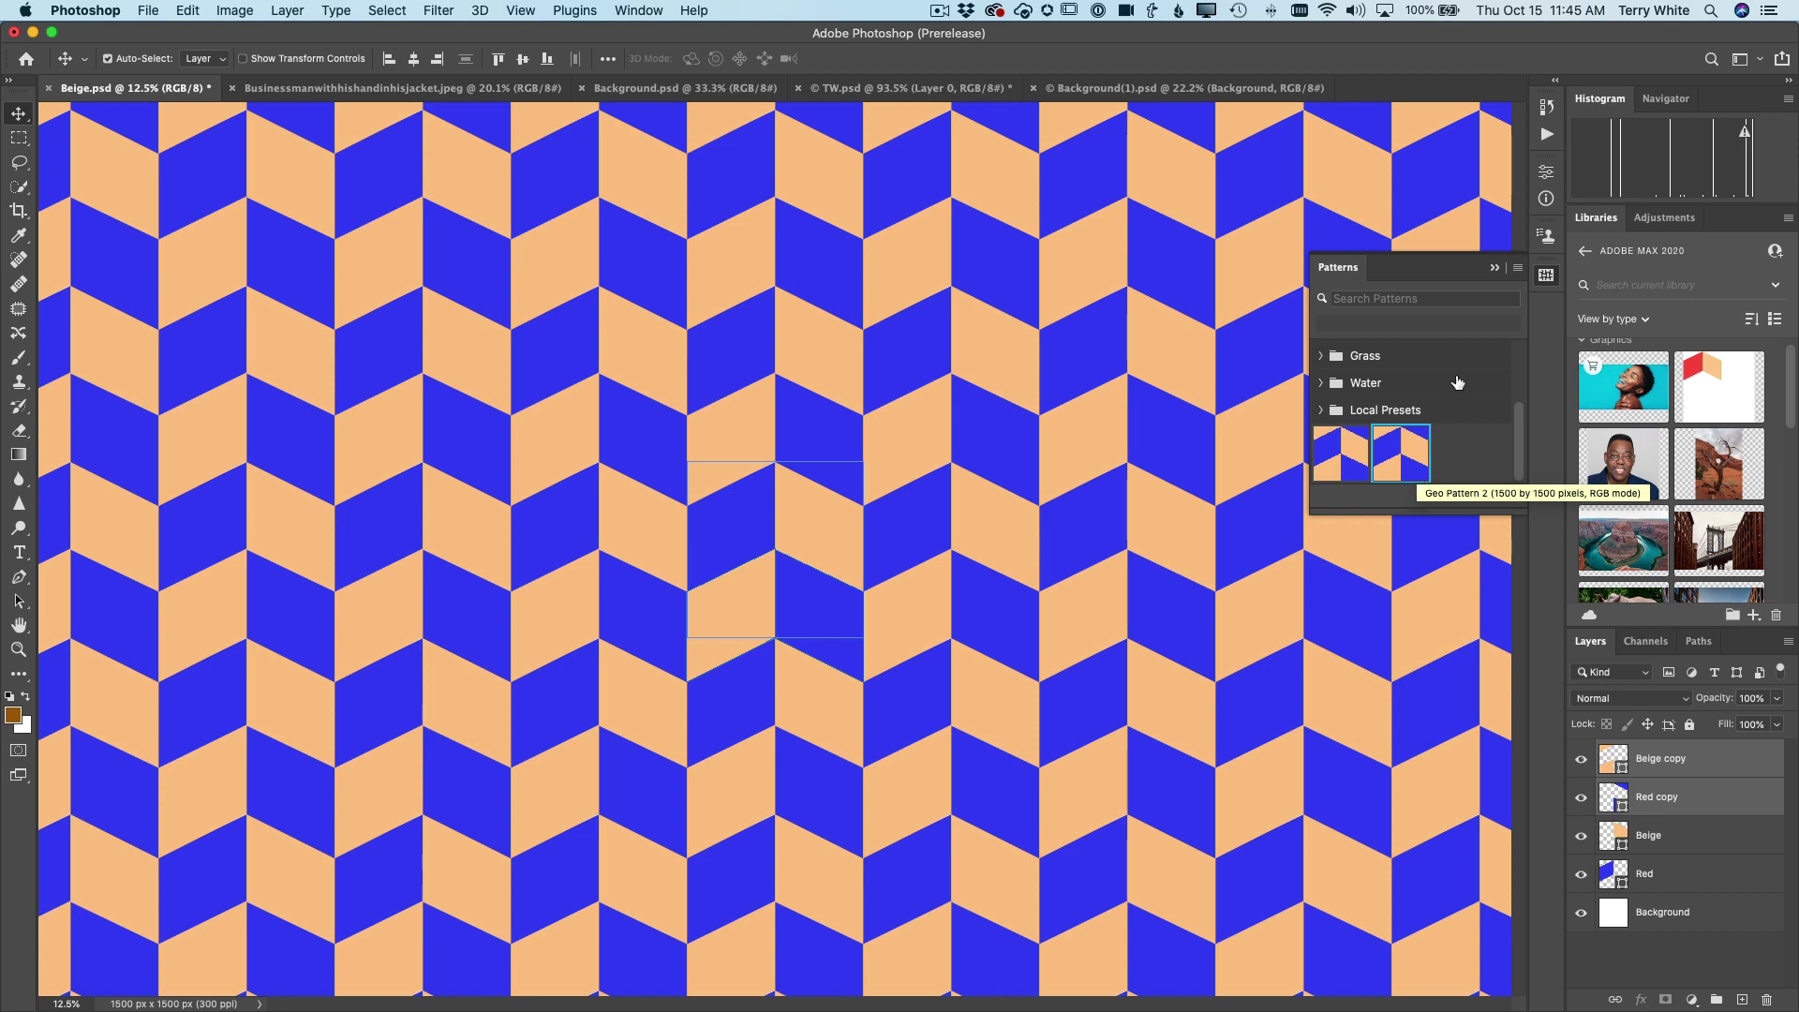
Step: Close the Patterns panel, switch to the businessman portrait, and open the Discover panel
{"action": "left_click", "coordinate": [1496, 269]}
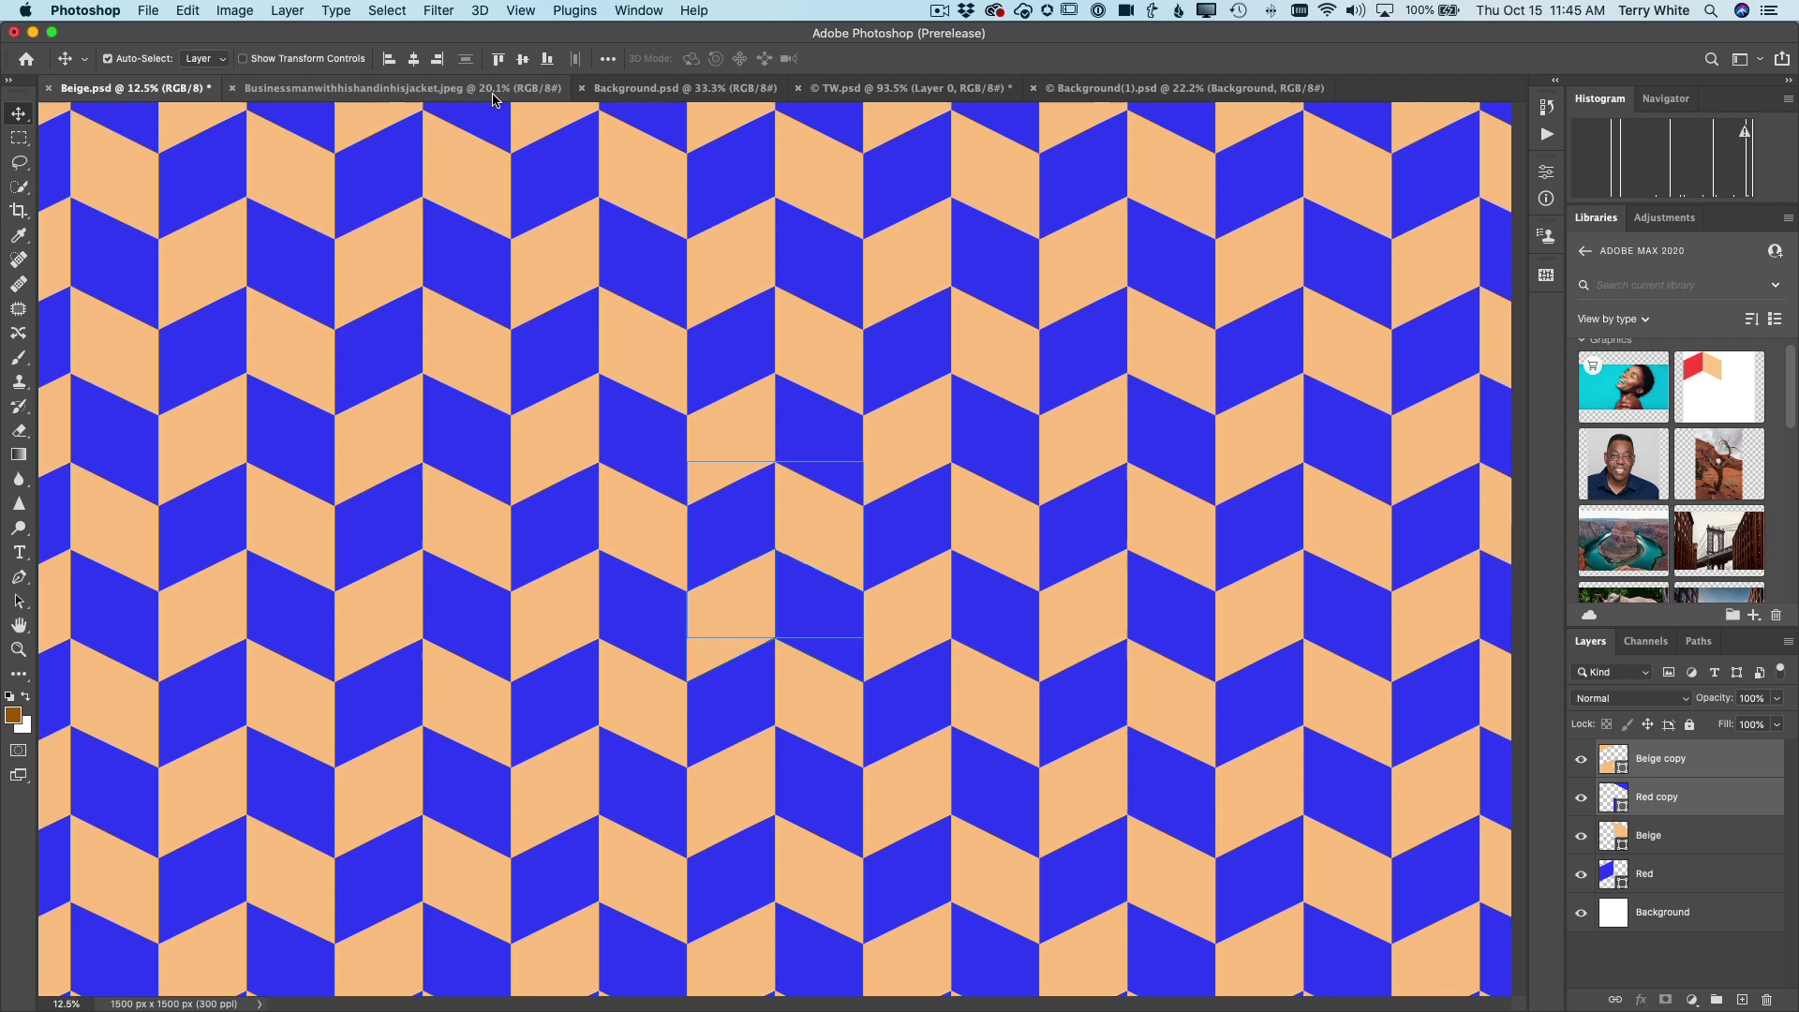
{"action": "left_click", "coordinate": [373, 89]}
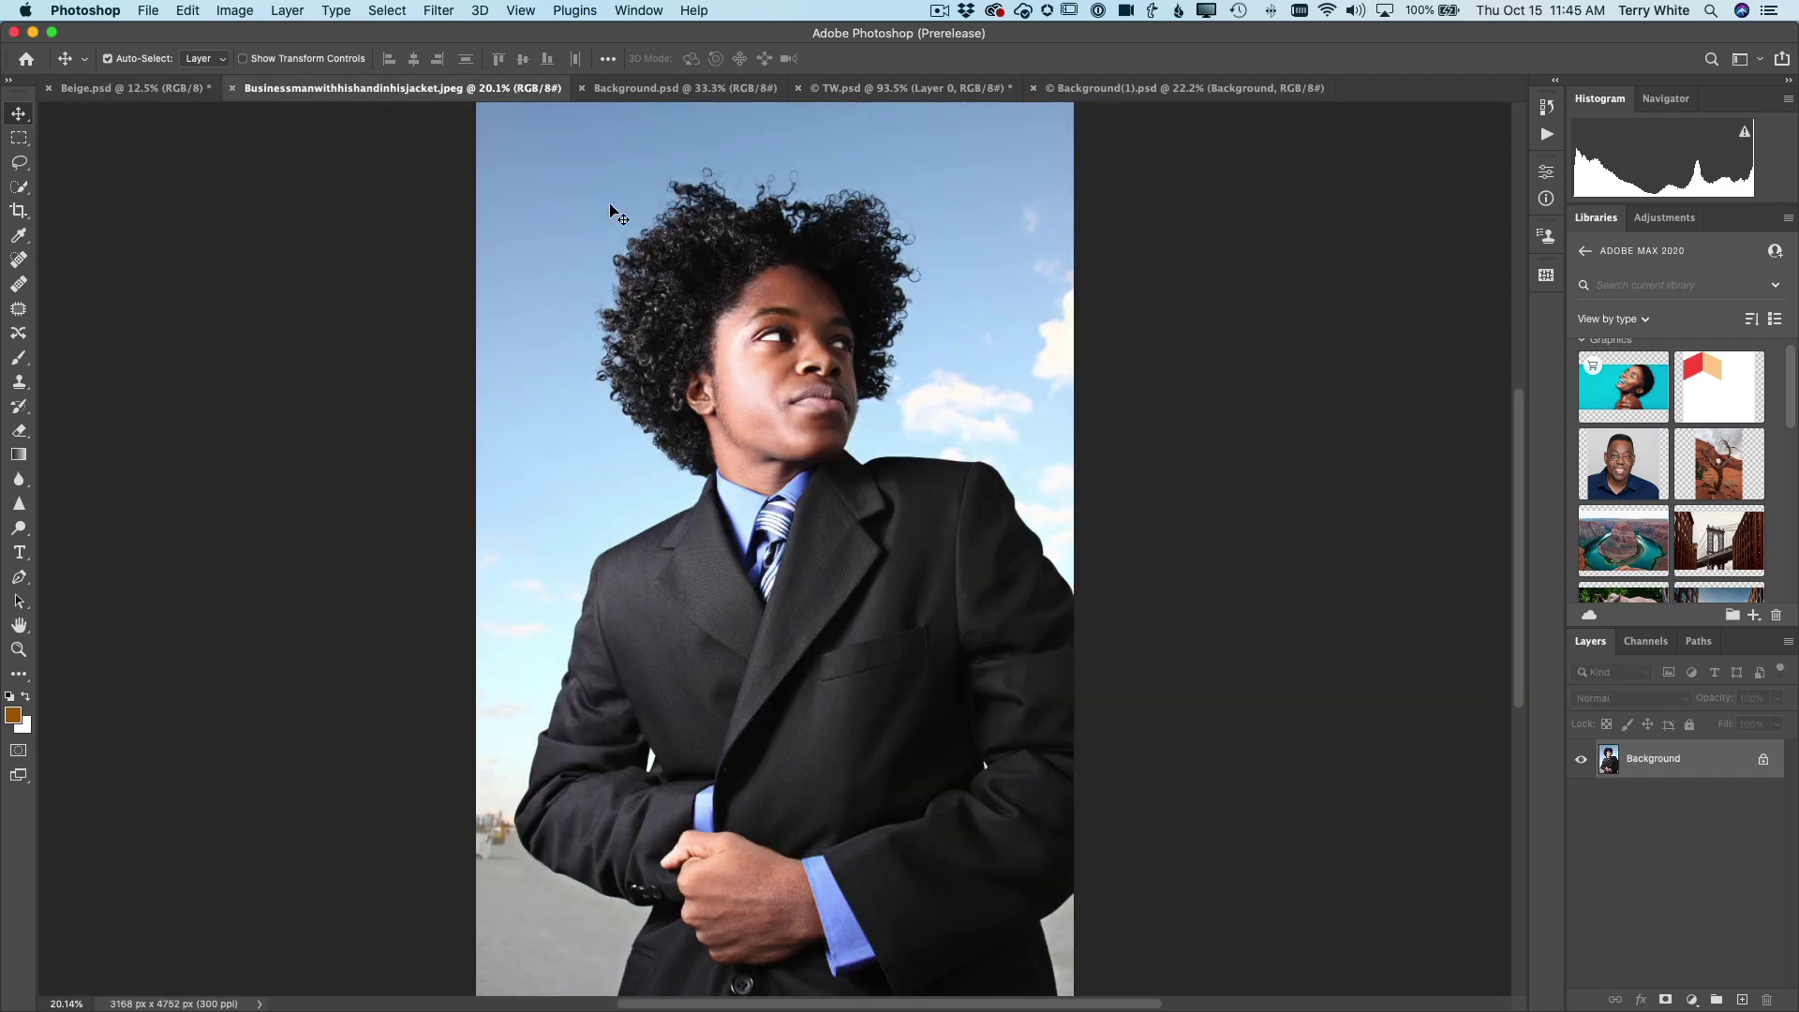
{"action": "left_click", "coordinate": [1710, 59]}
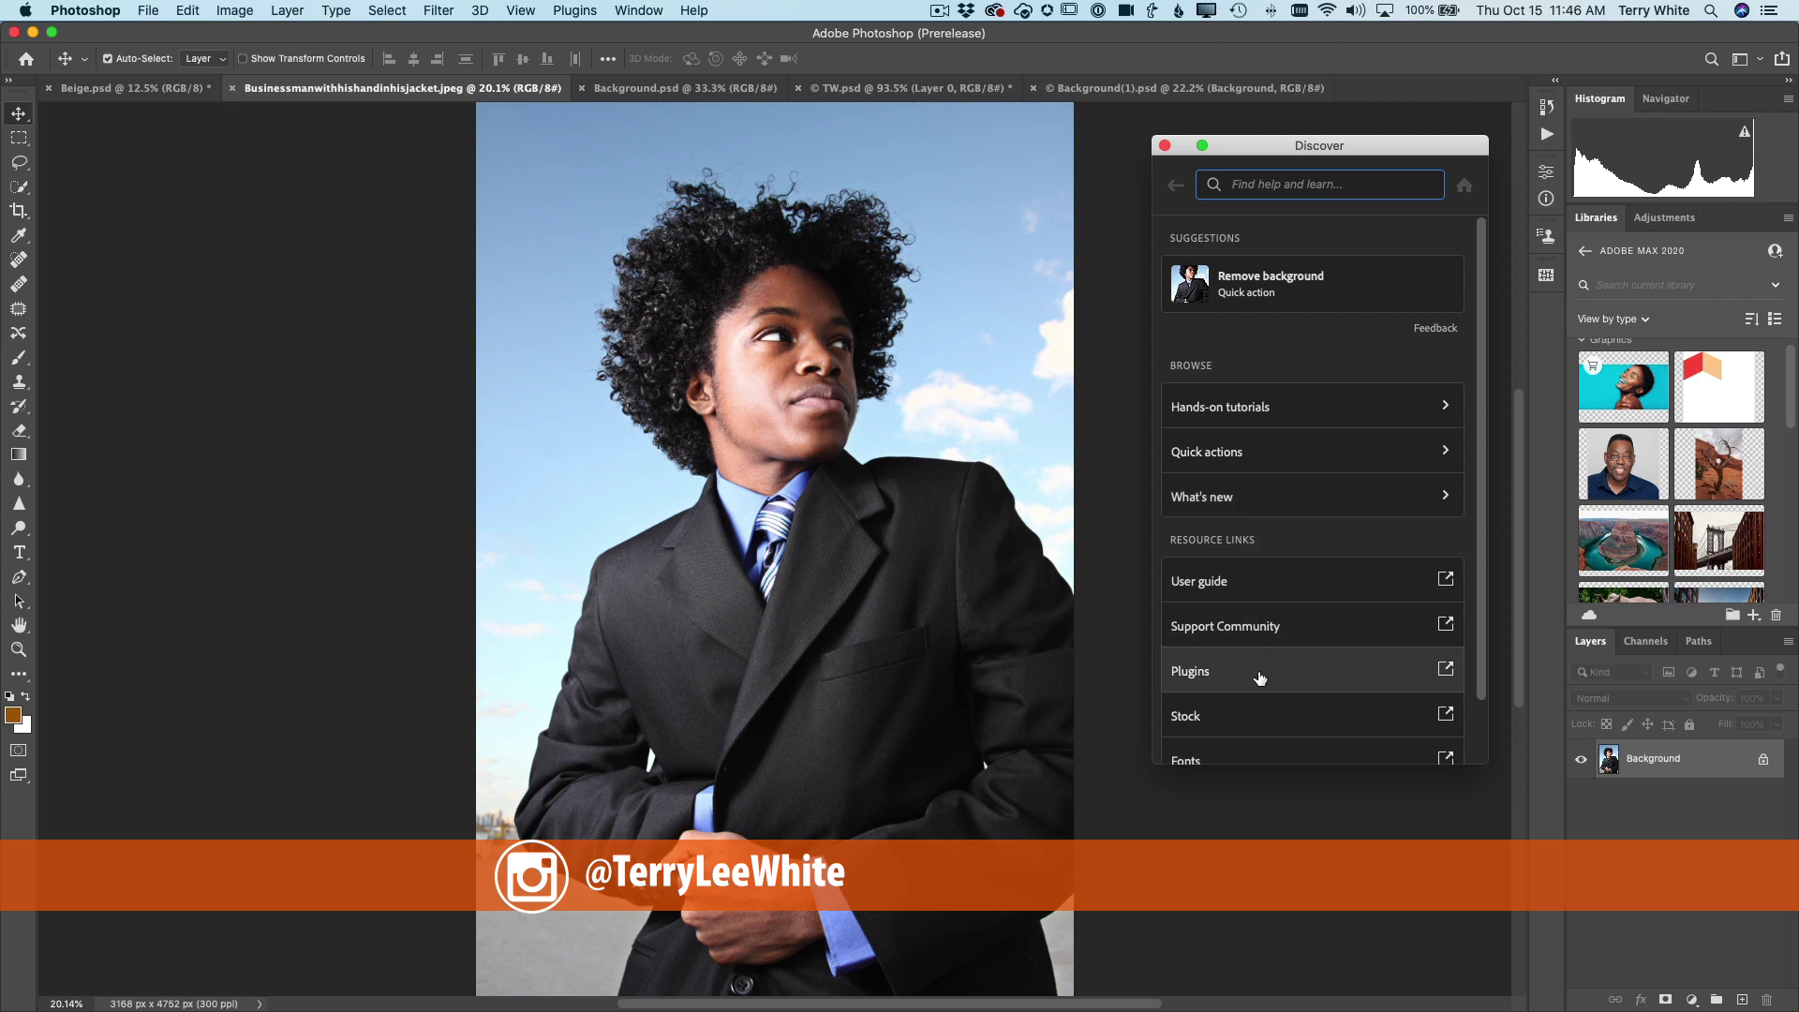
{"action": "scroll", "coordinate": [1259, 677], "scroll_direction": "down", "scroll_amount": 1}
{"action": "scroll", "coordinate": [1259, 677], "scroll_direction": "down", "scroll_amount": 2}
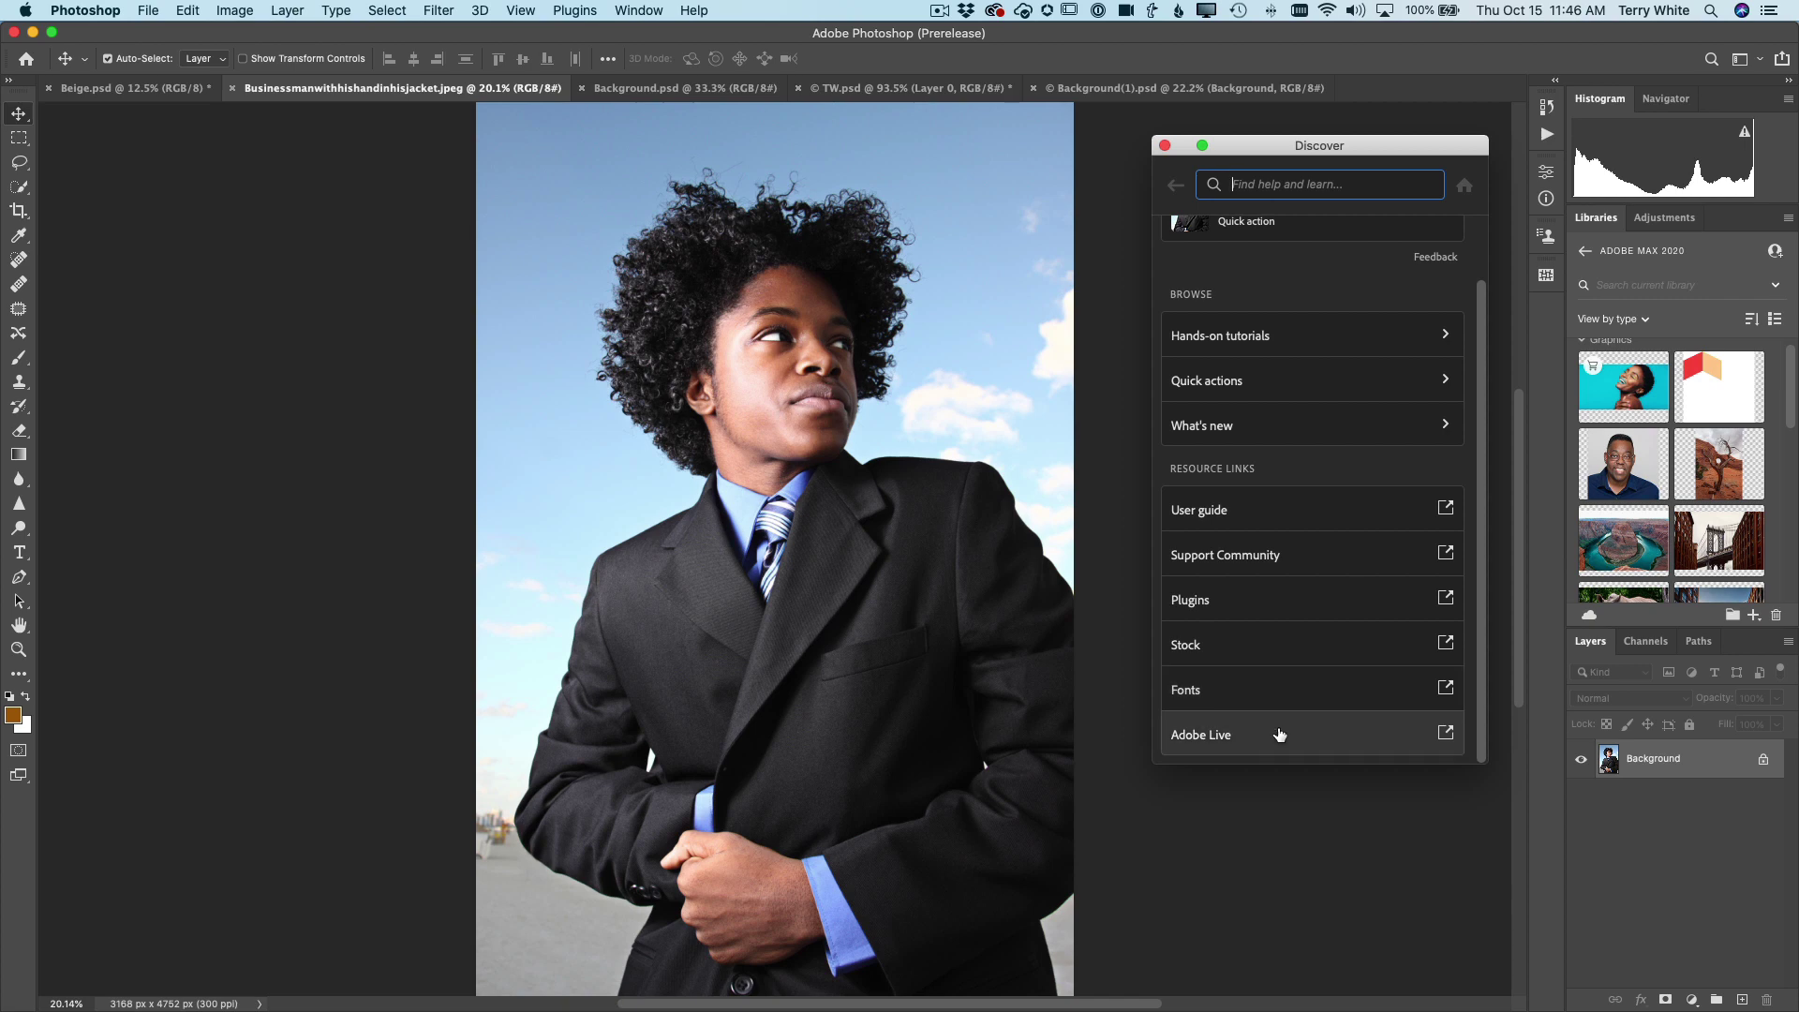
{"action": "scroll", "coordinate": [1283, 646], "scroll_direction": "up", "scroll_amount": 3}
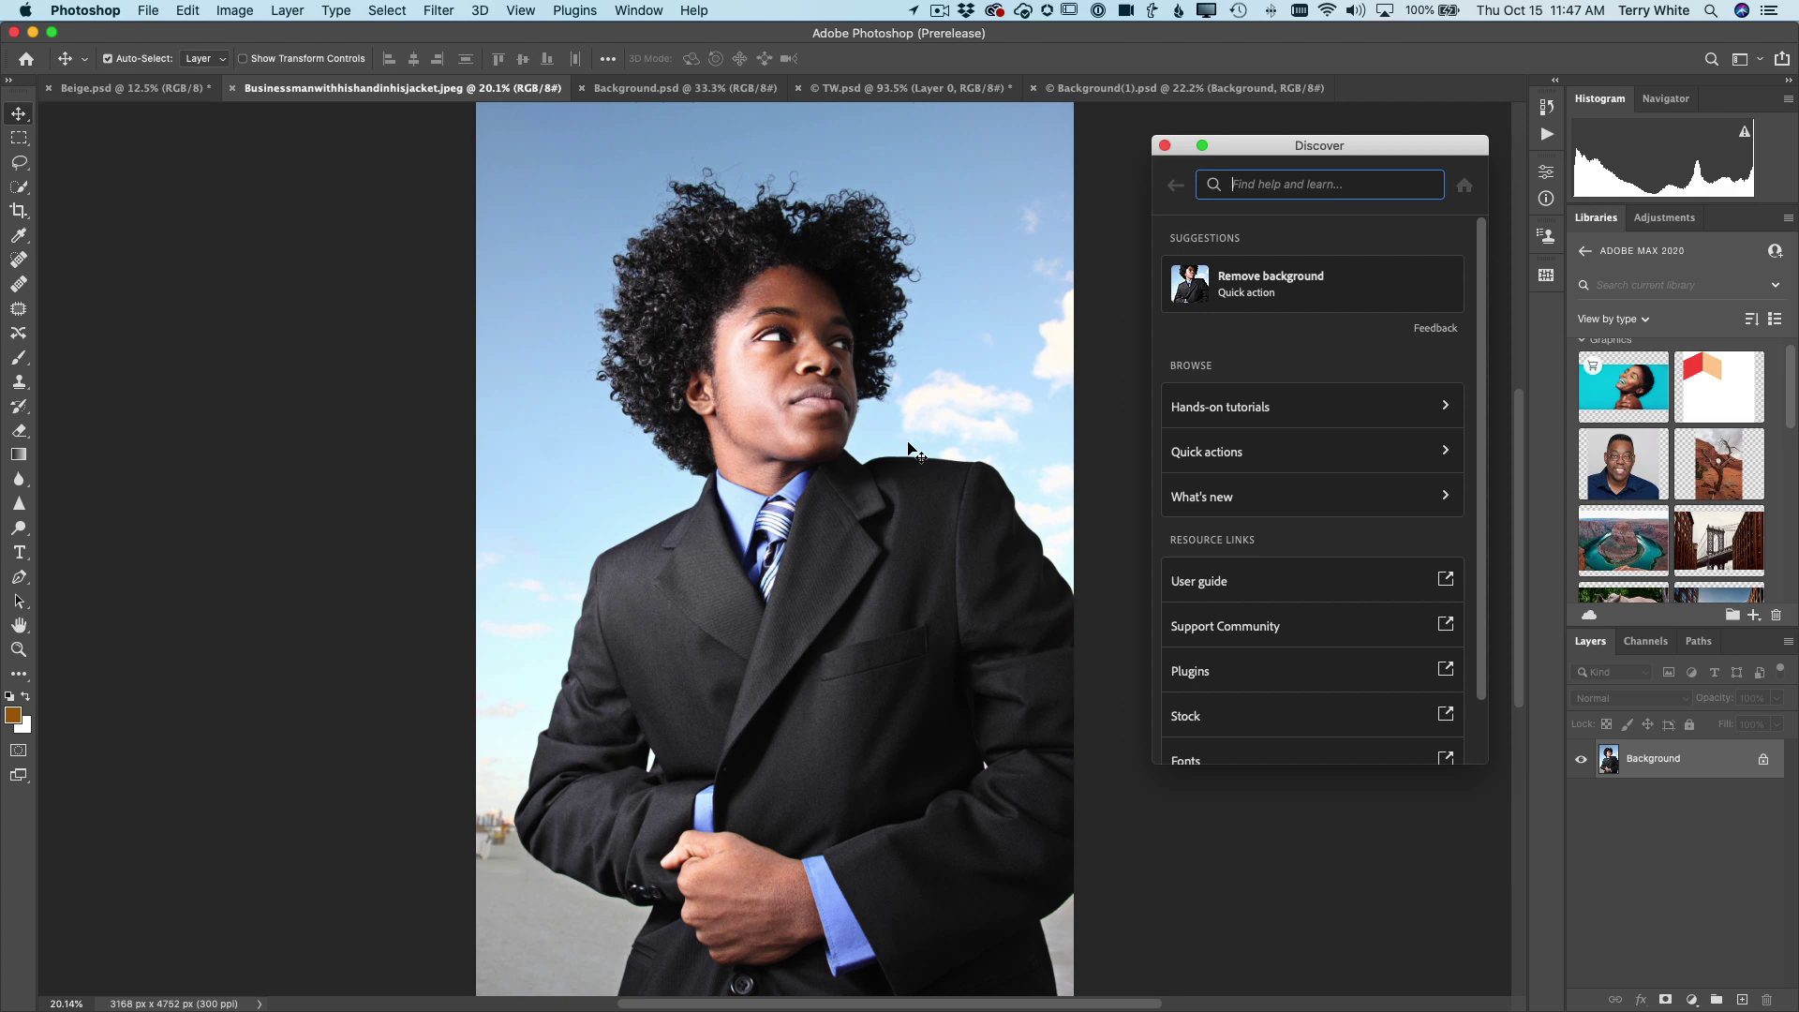
Step: Choose Quick actions > Remove background in the Discover panel
{"action": "left_click", "coordinate": [1218, 457]}
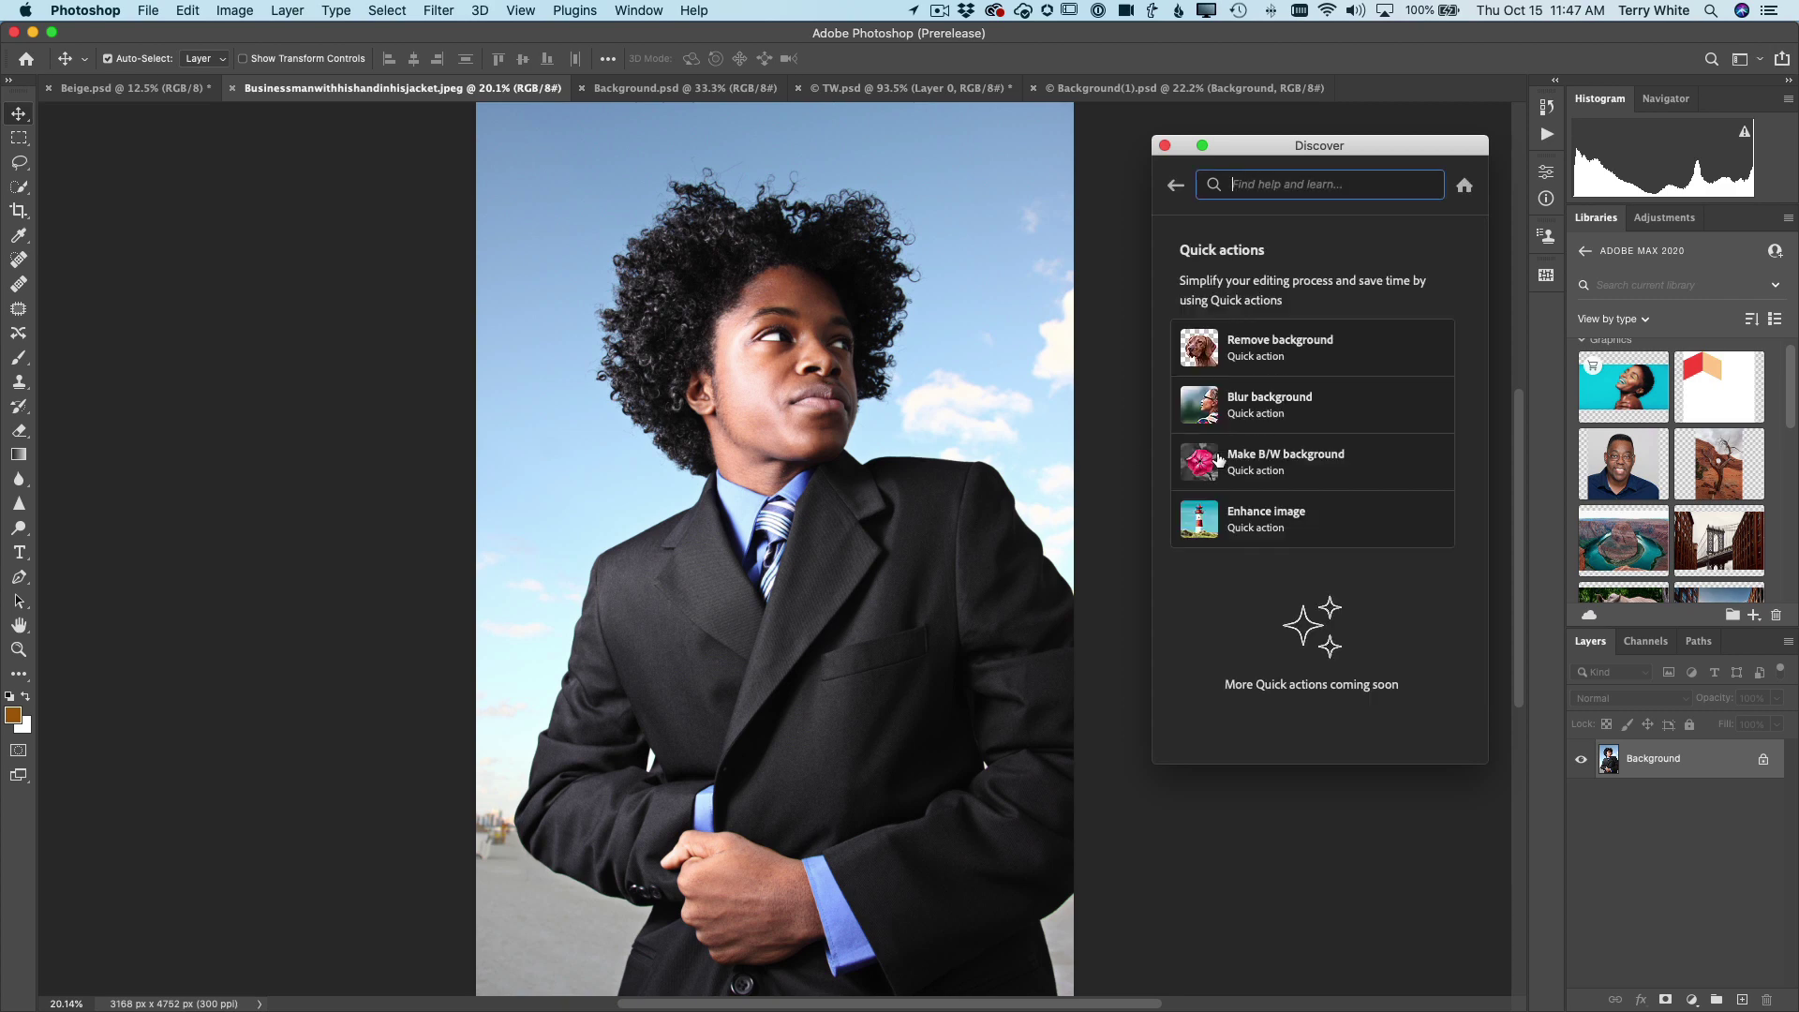
{"action": "left_click", "coordinate": [1301, 359]}
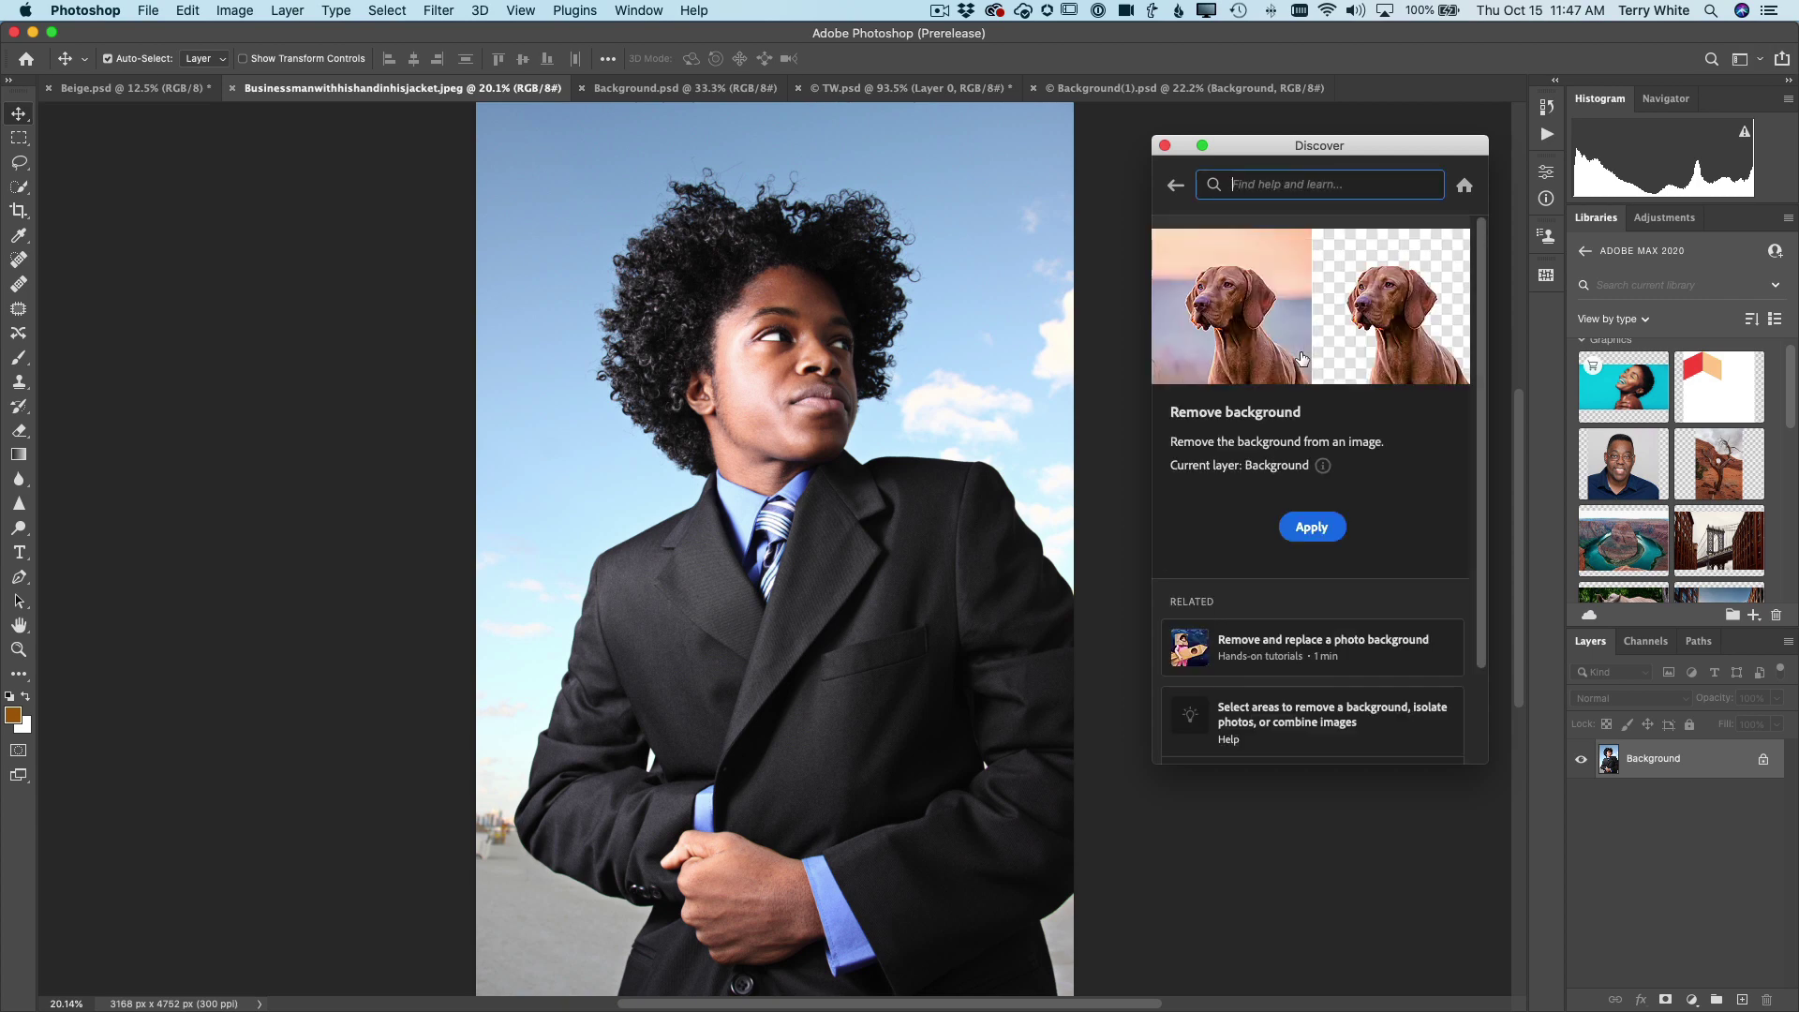
Step: Apply Remove background to the portrait, then close the Discover panel
{"action": "left_click", "coordinate": [1313, 530]}
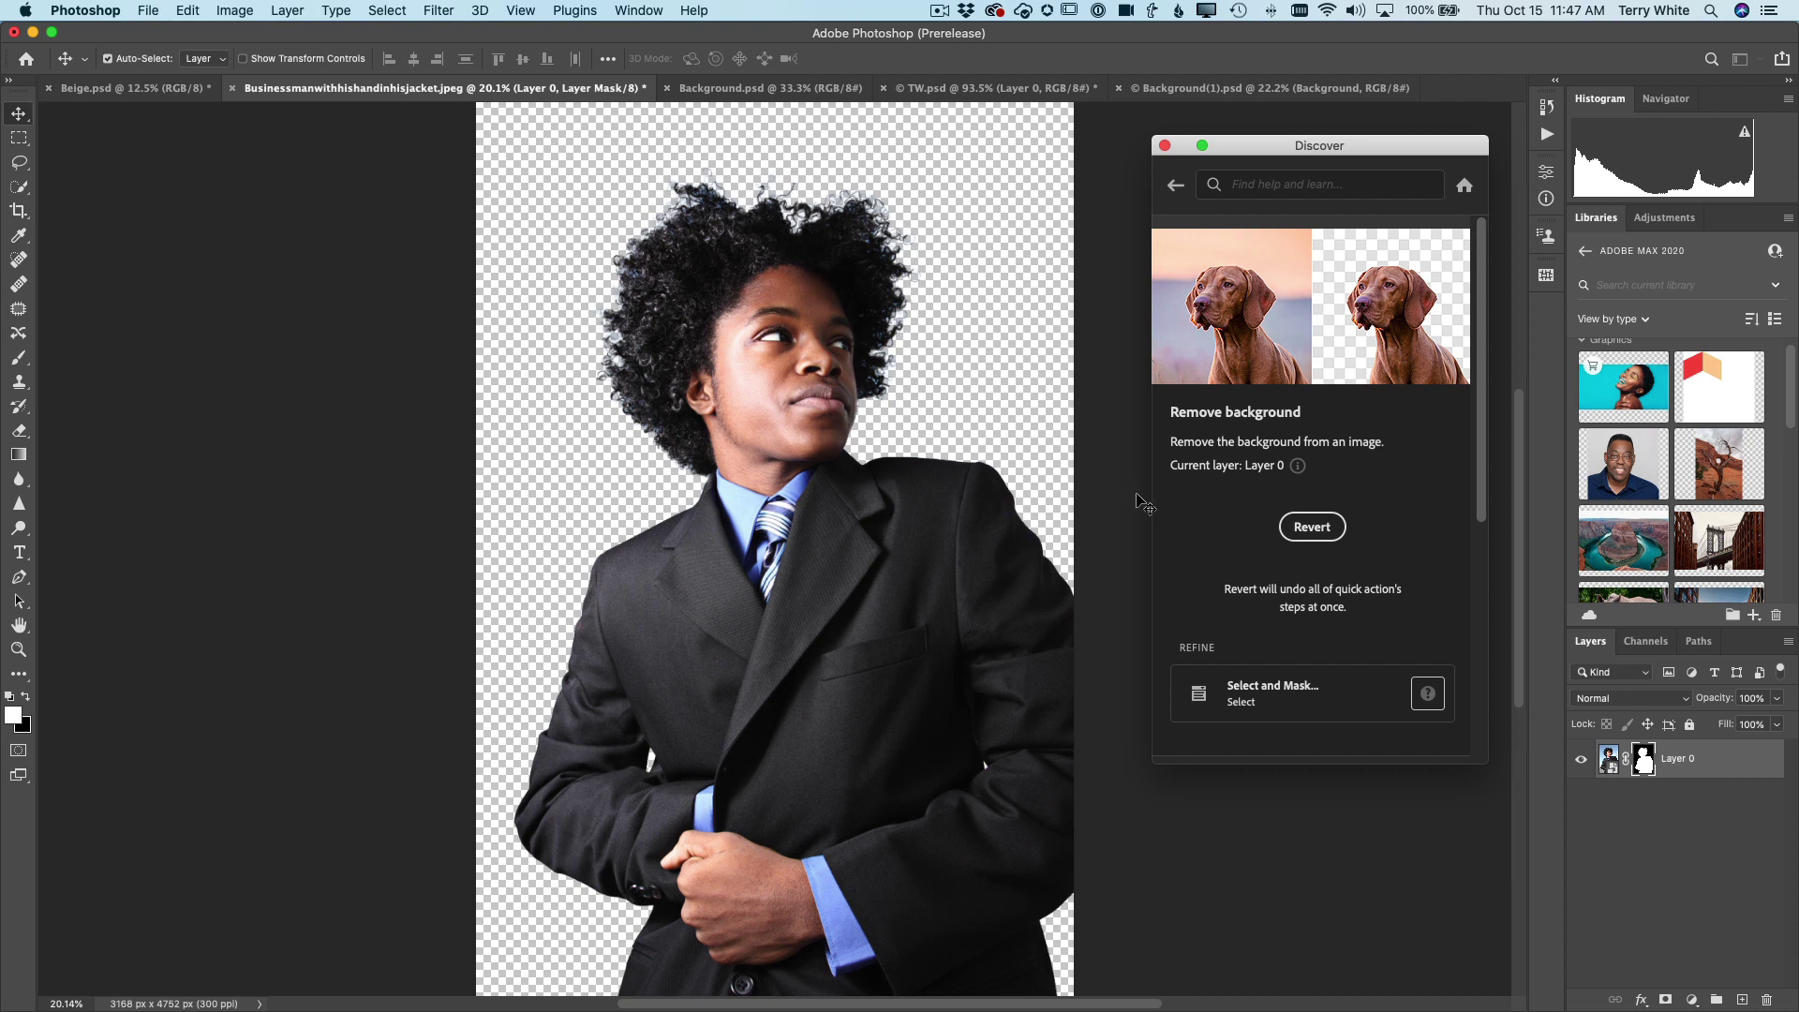
{"action": "mouse_move", "coordinate": [1243, 693]}
{"action": "left_click", "coordinate": [1164, 146]}
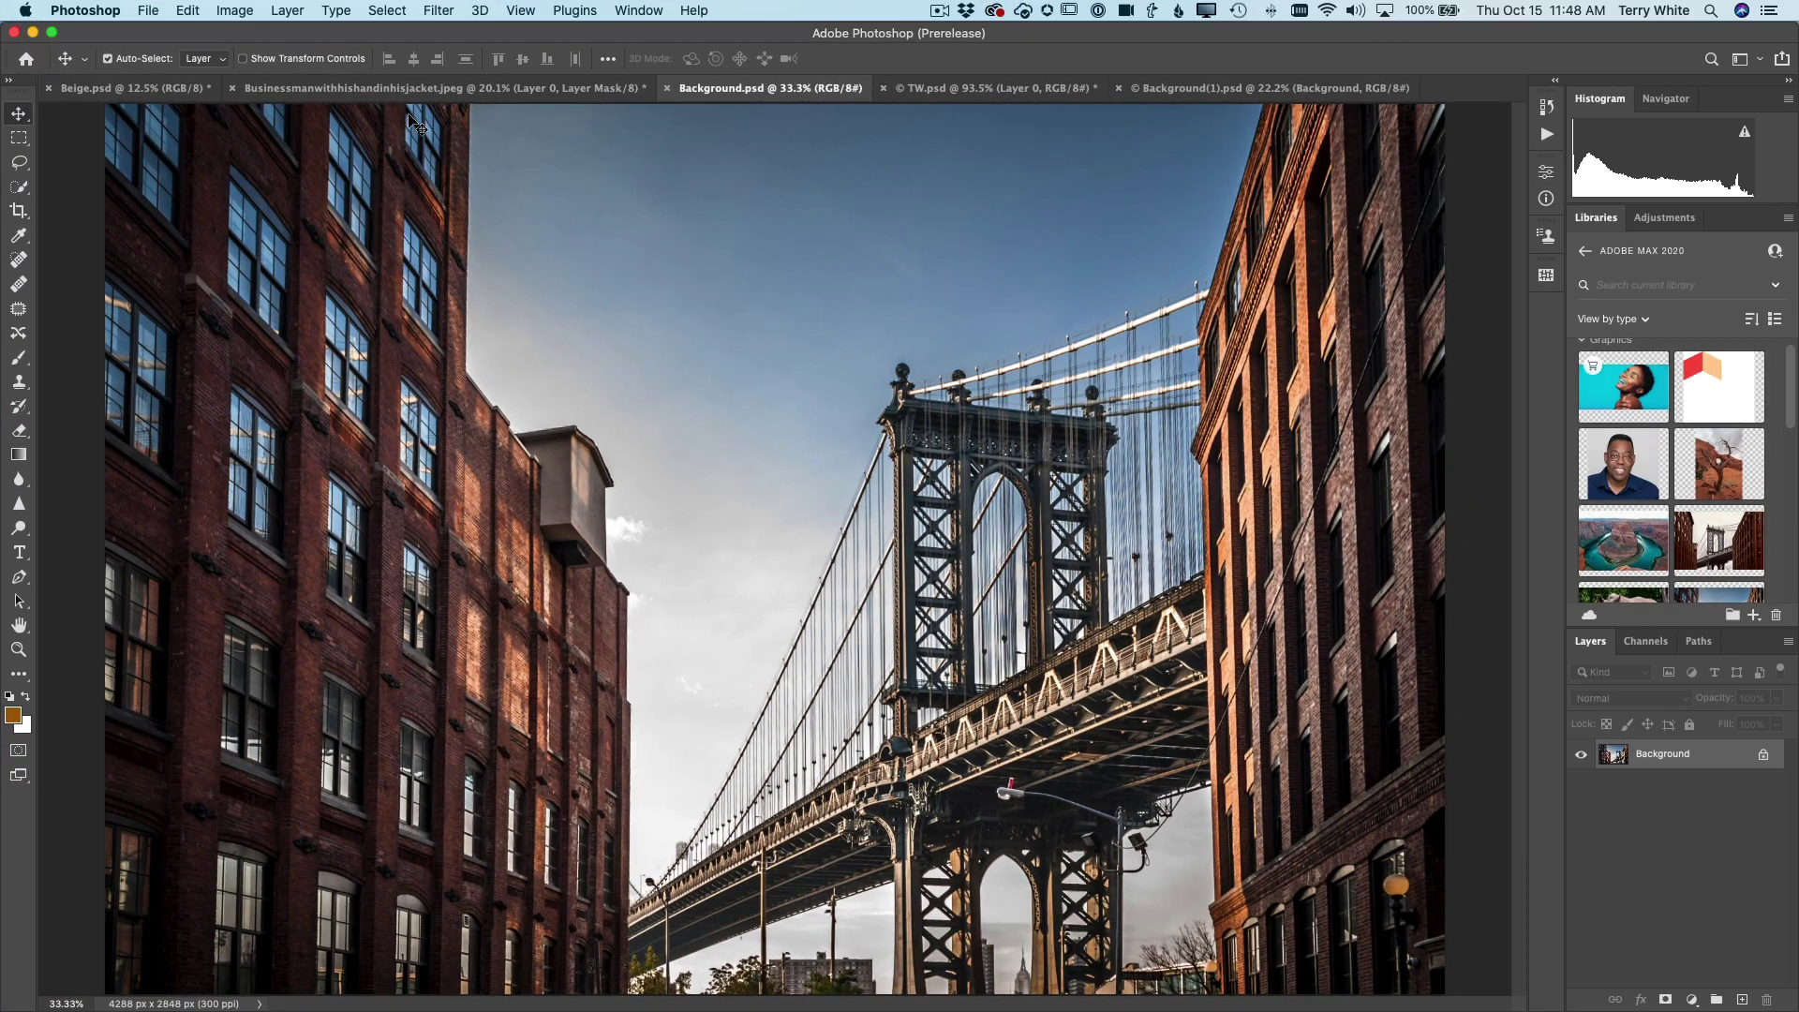
Step: Open Edit > Sky Replacement for the bridge photo and move its dialog aside
{"action": "left_click", "coordinate": [183, 11]}
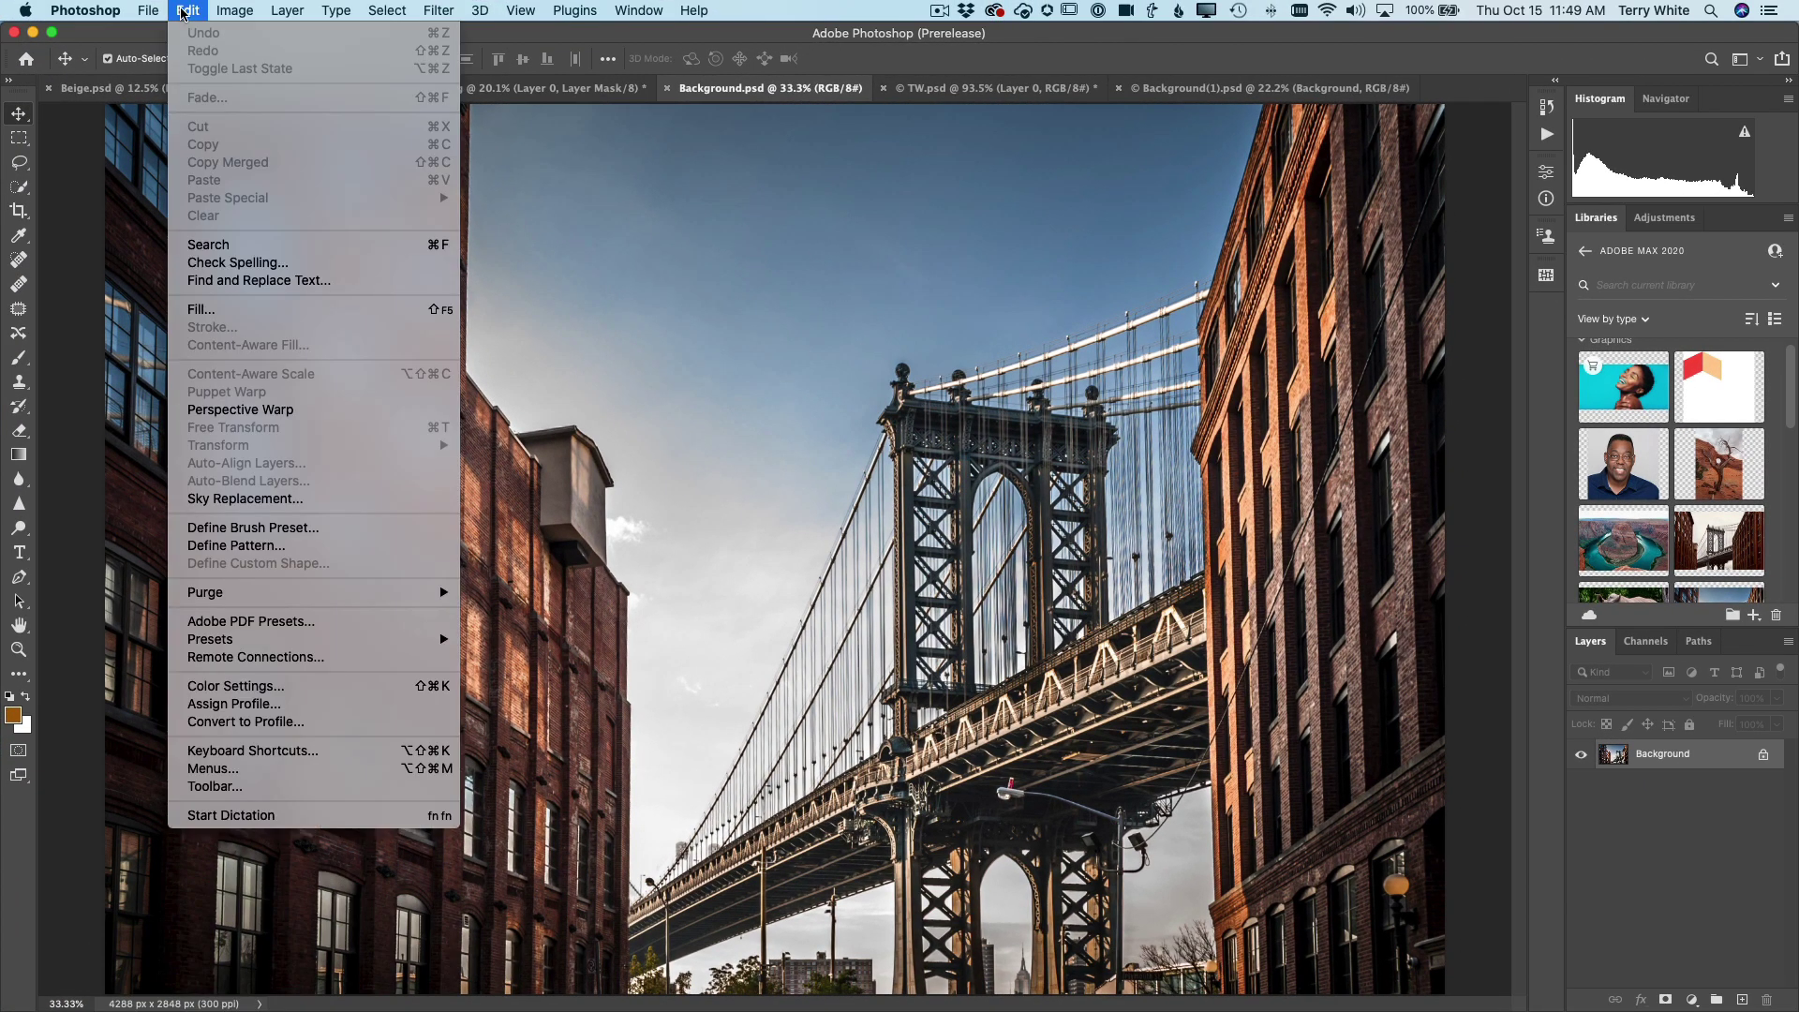
{"action": "left_click", "coordinate": [390, 506]}
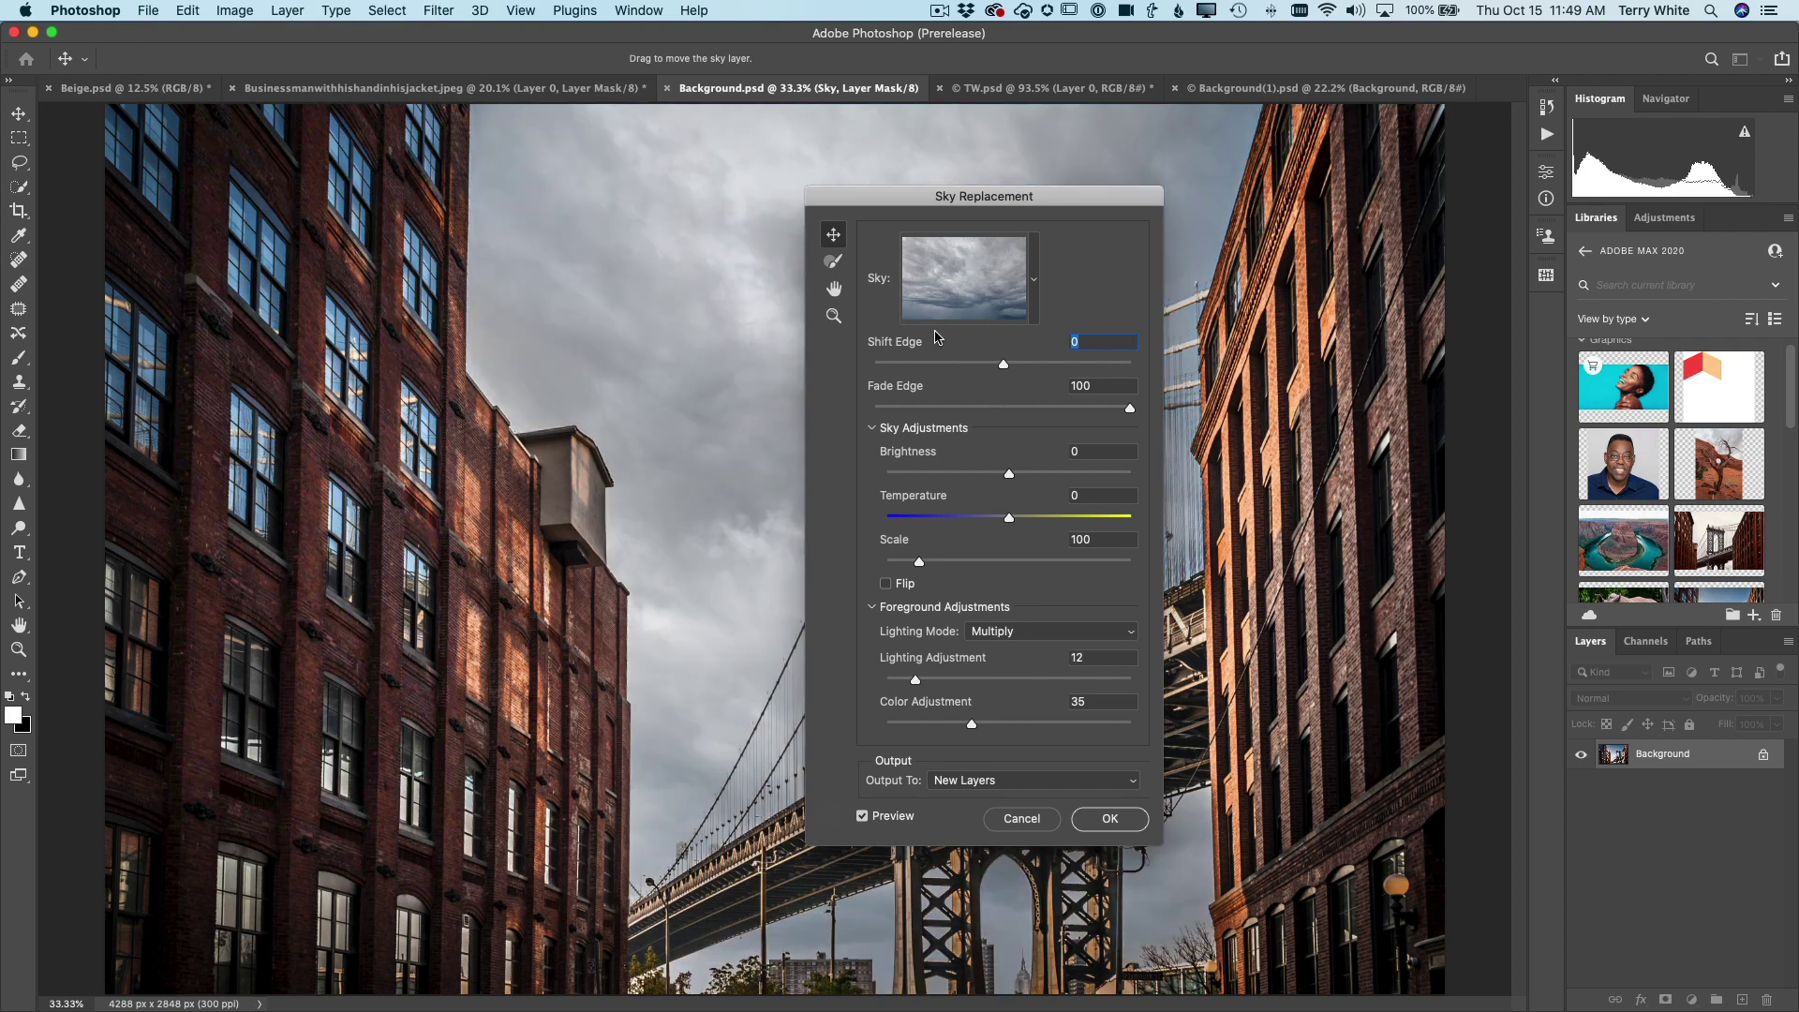
{"action": "left_click_drag", "start_coordinate": [955, 199], "coordinate": [1198, 240]}
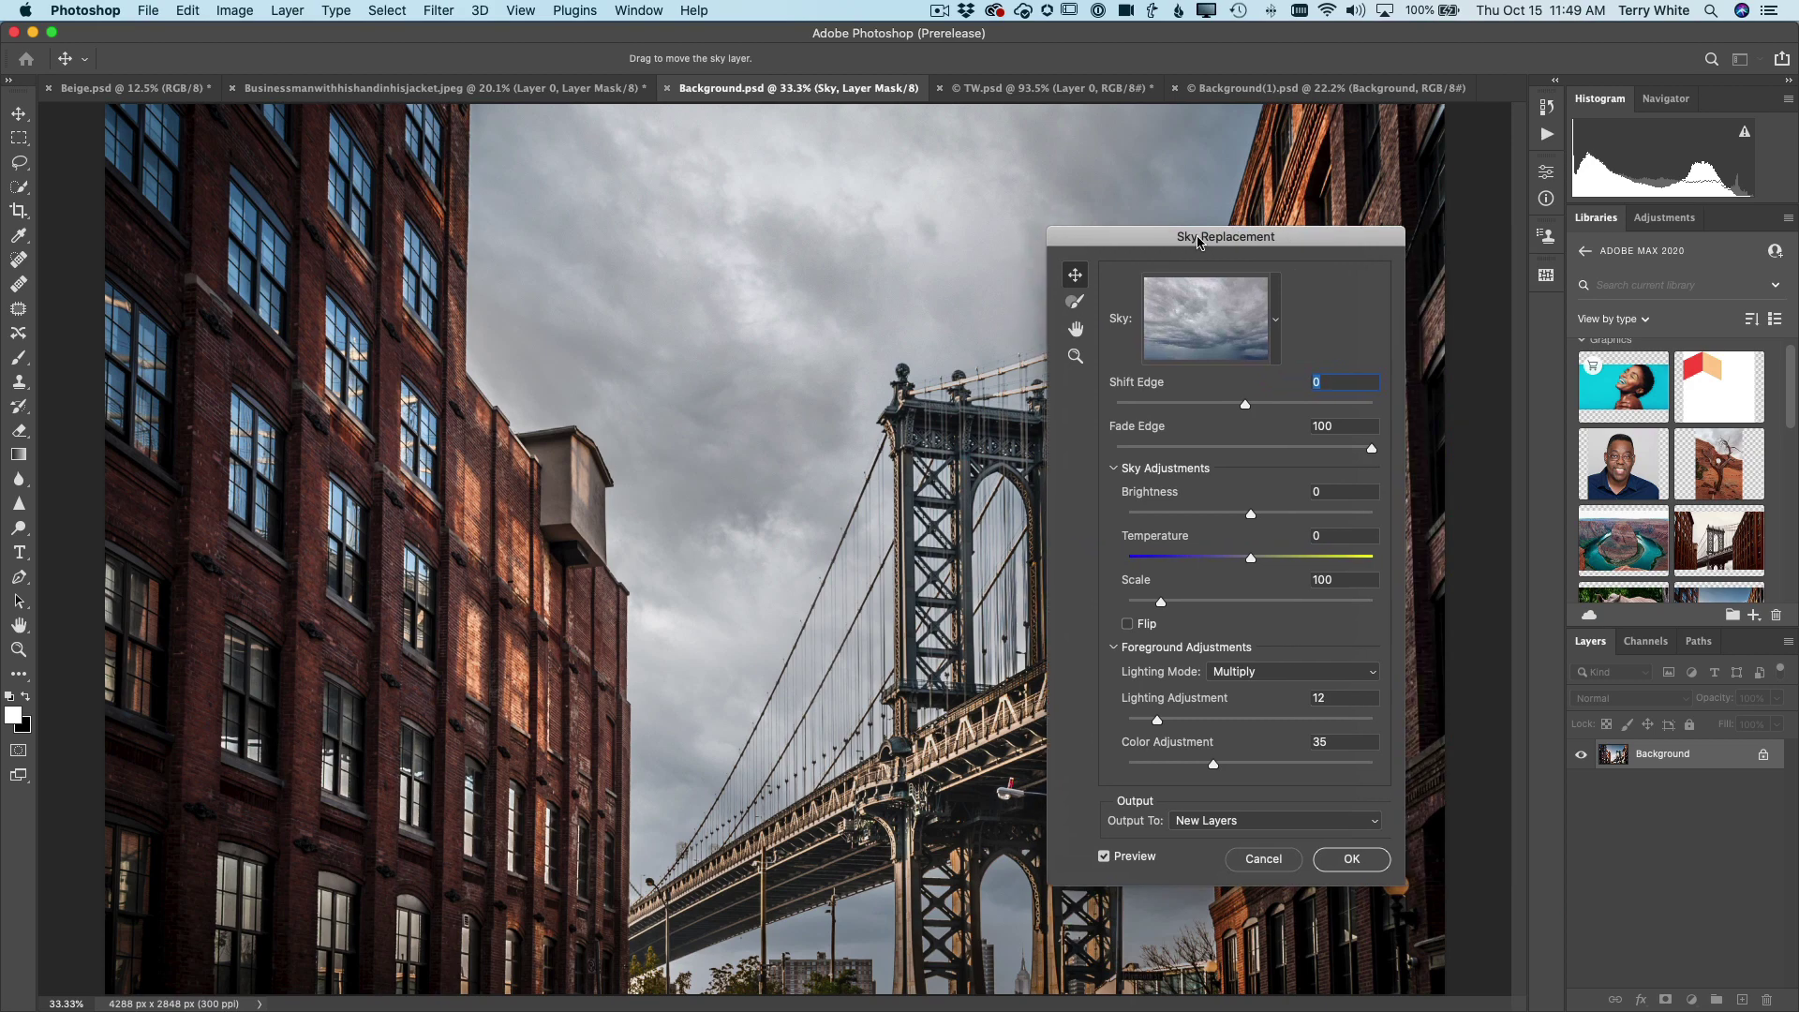
Step: Choose the blue sky with white clouds preset and move the Sky Replacement dialog right
{"action": "left_click", "coordinate": [1276, 332]}
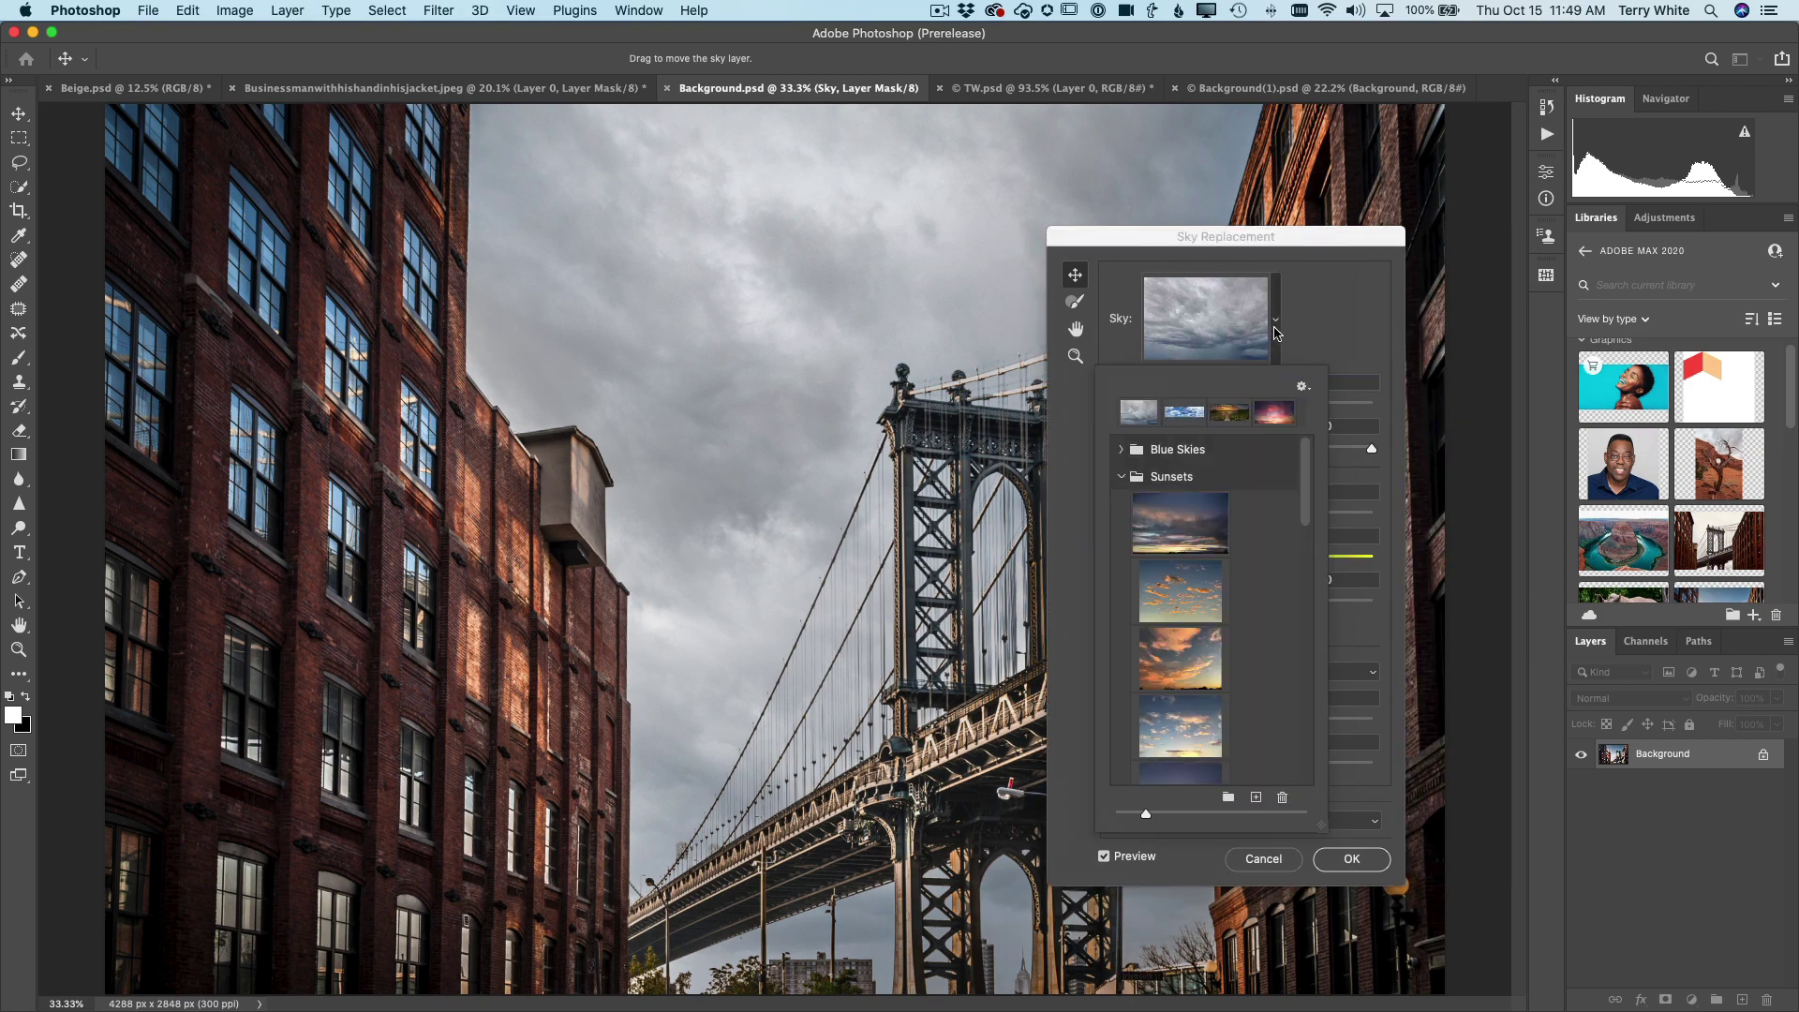
{"action": "scroll", "coordinate": [1274, 557], "scroll_direction": "down", "scroll_amount": 2}
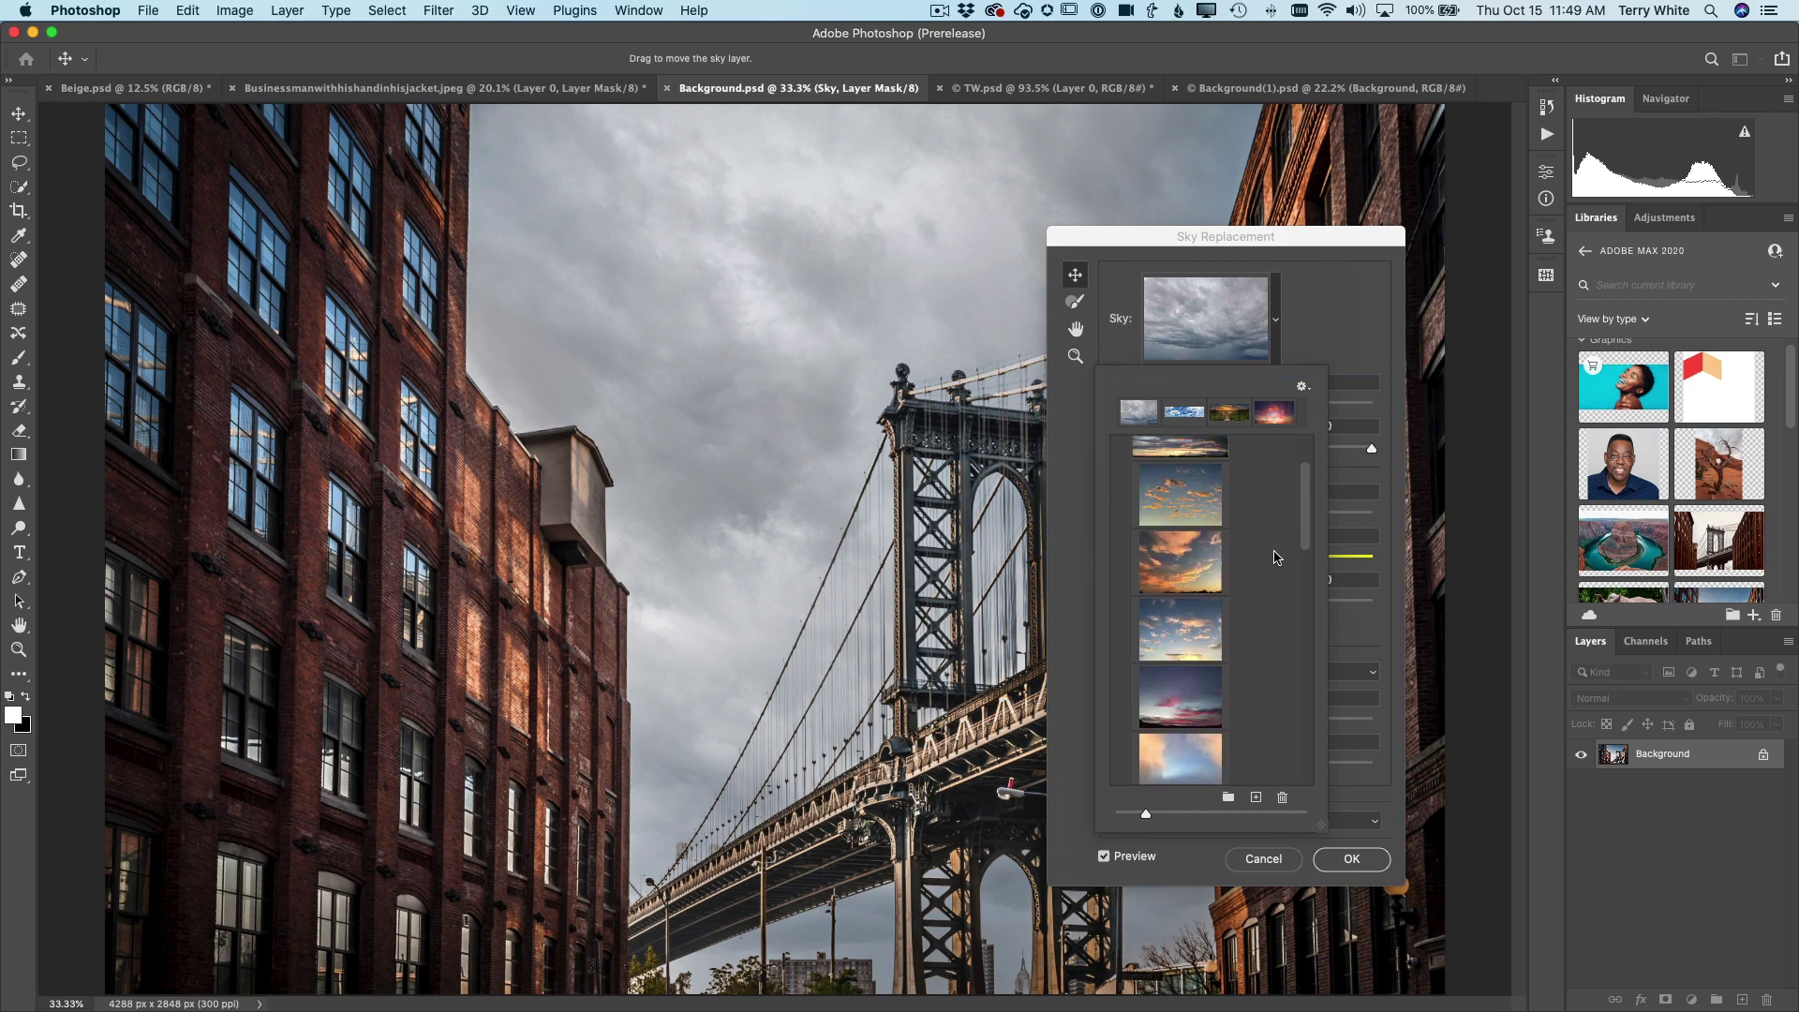
{"action": "scroll", "coordinate": [1274, 555], "scroll_direction": "up", "scroll_amount": 2}
{"action": "scroll", "coordinate": [1272, 535], "scroll_direction": "down", "scroll_amount": 1}
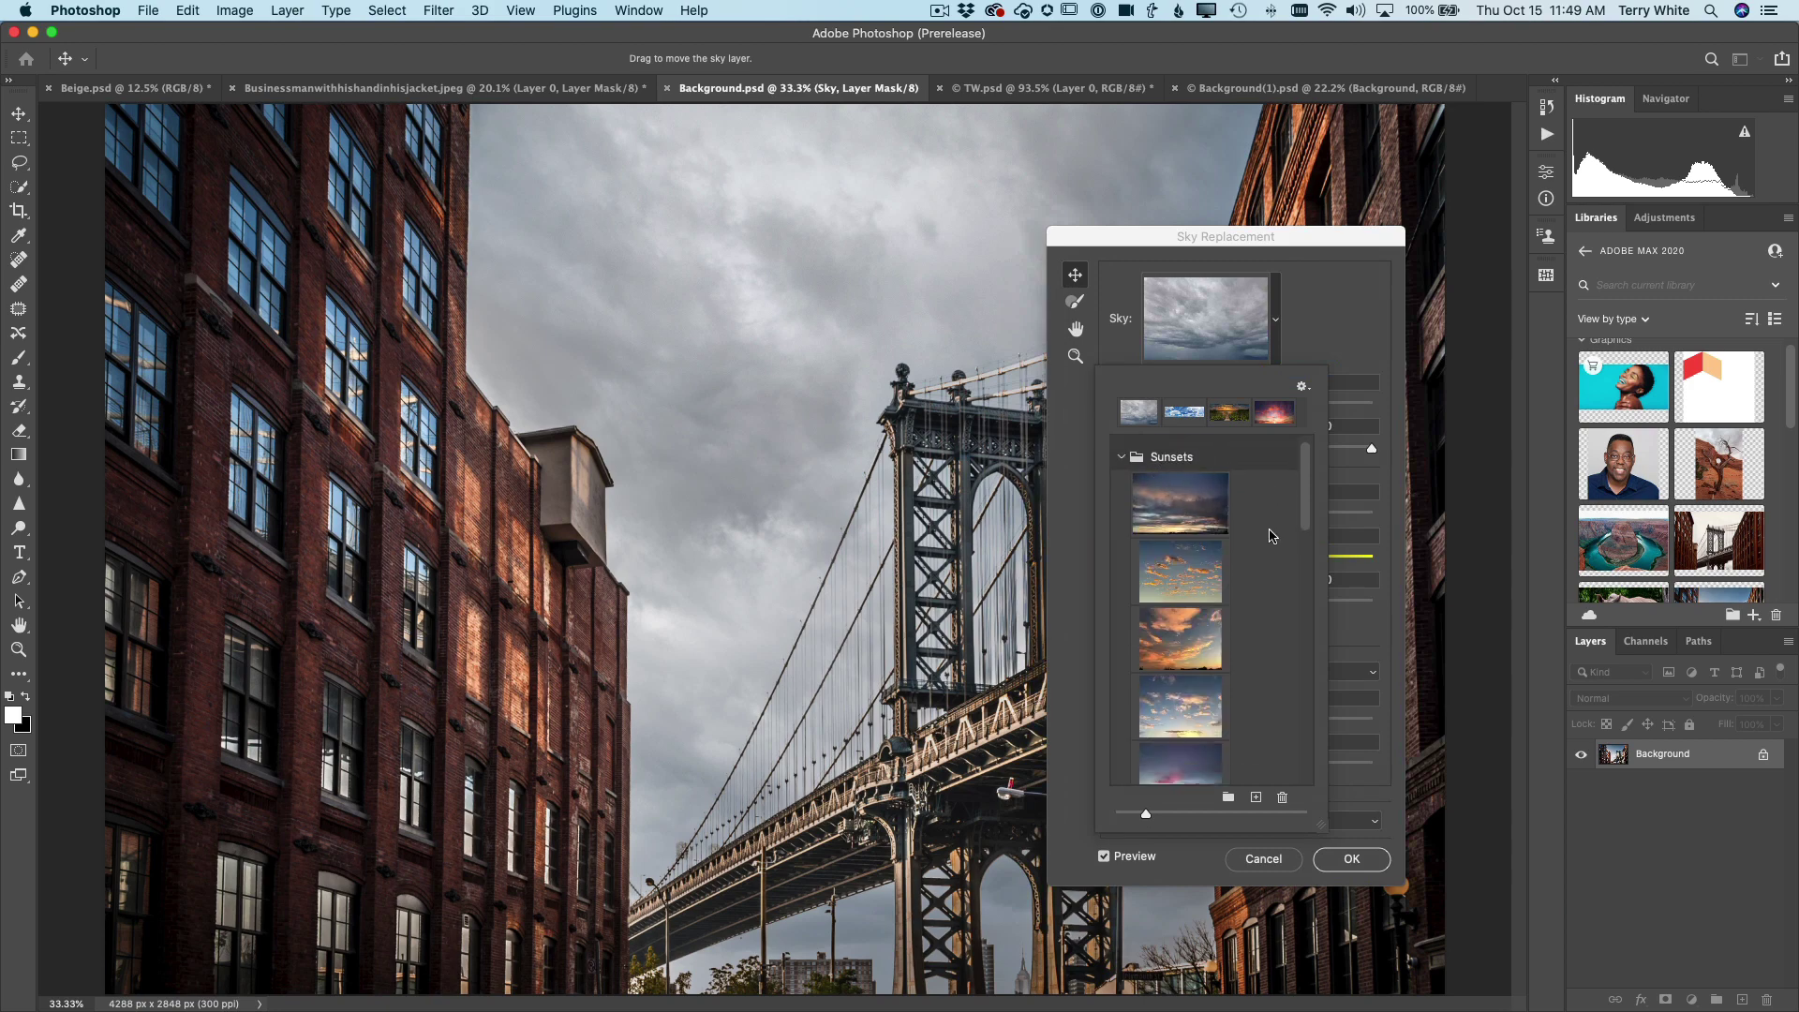
{"action": "scroll", "coordinate": [1271, 535], "scroll_direction": "down", "scroll_amount": 8}
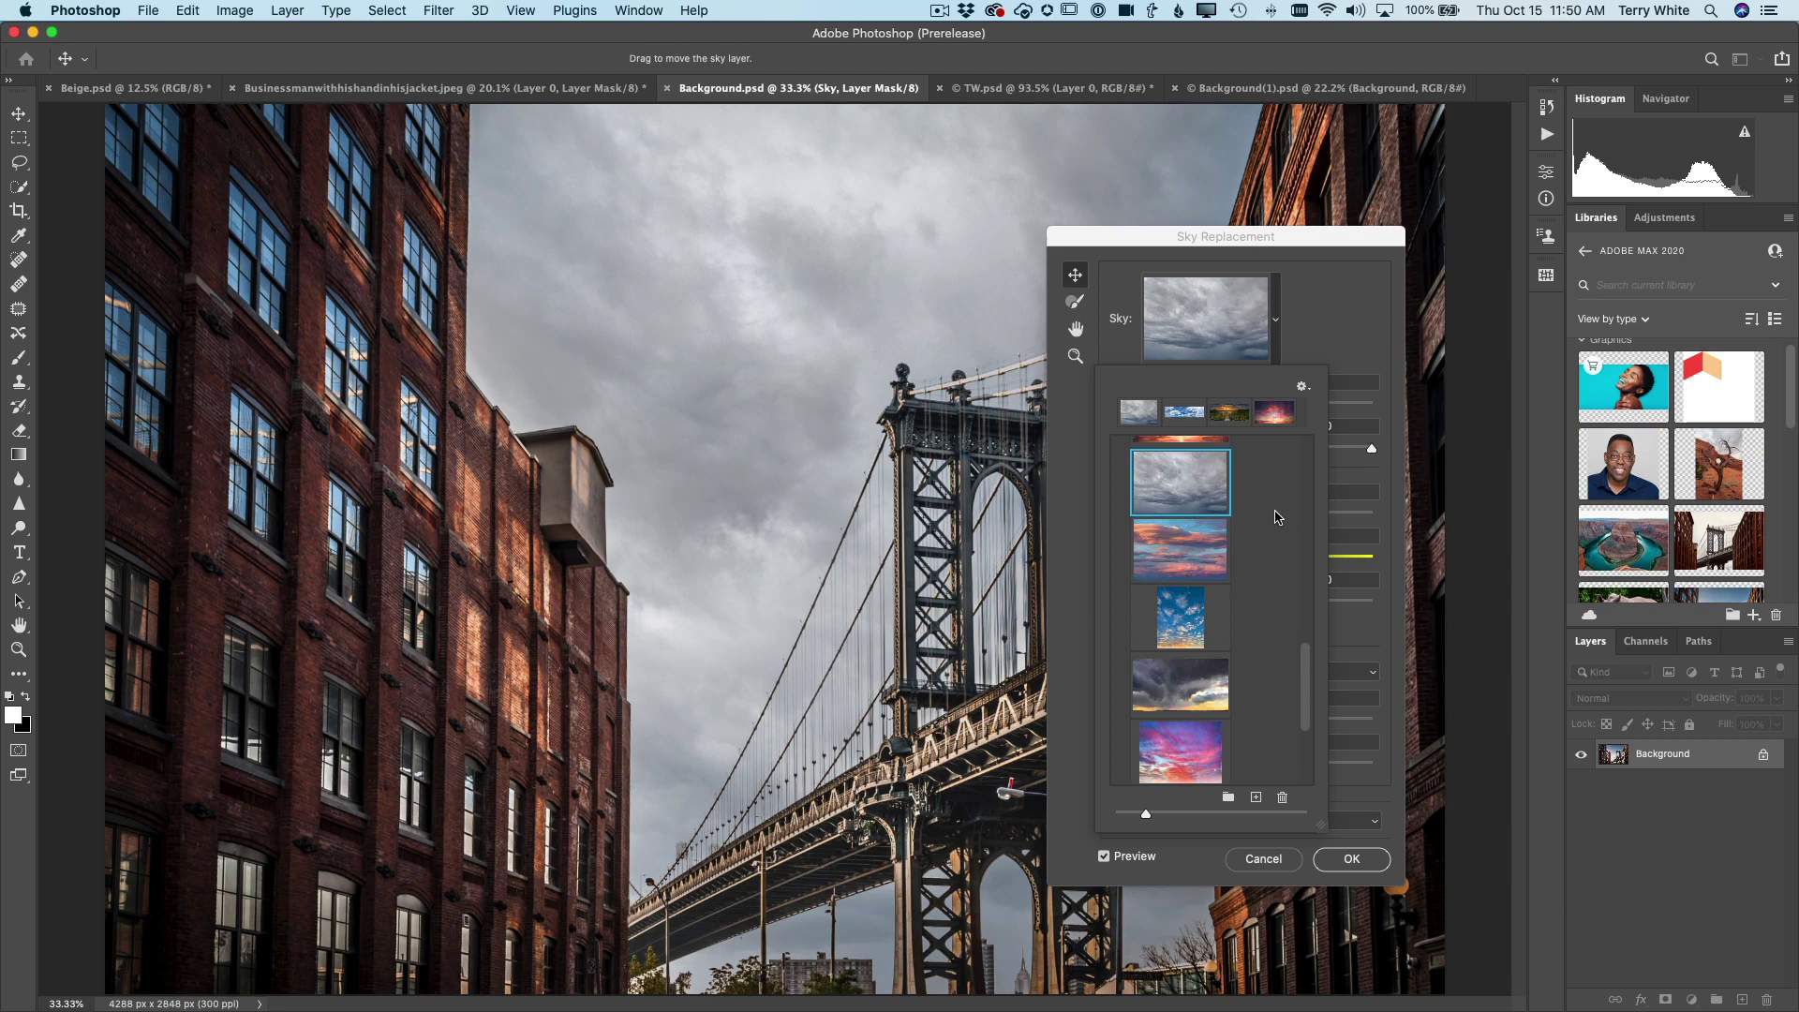
{"action": "scroll", "coordinate": [1274, 518], "scroll_direction": "down", "scroll_amount": 3}
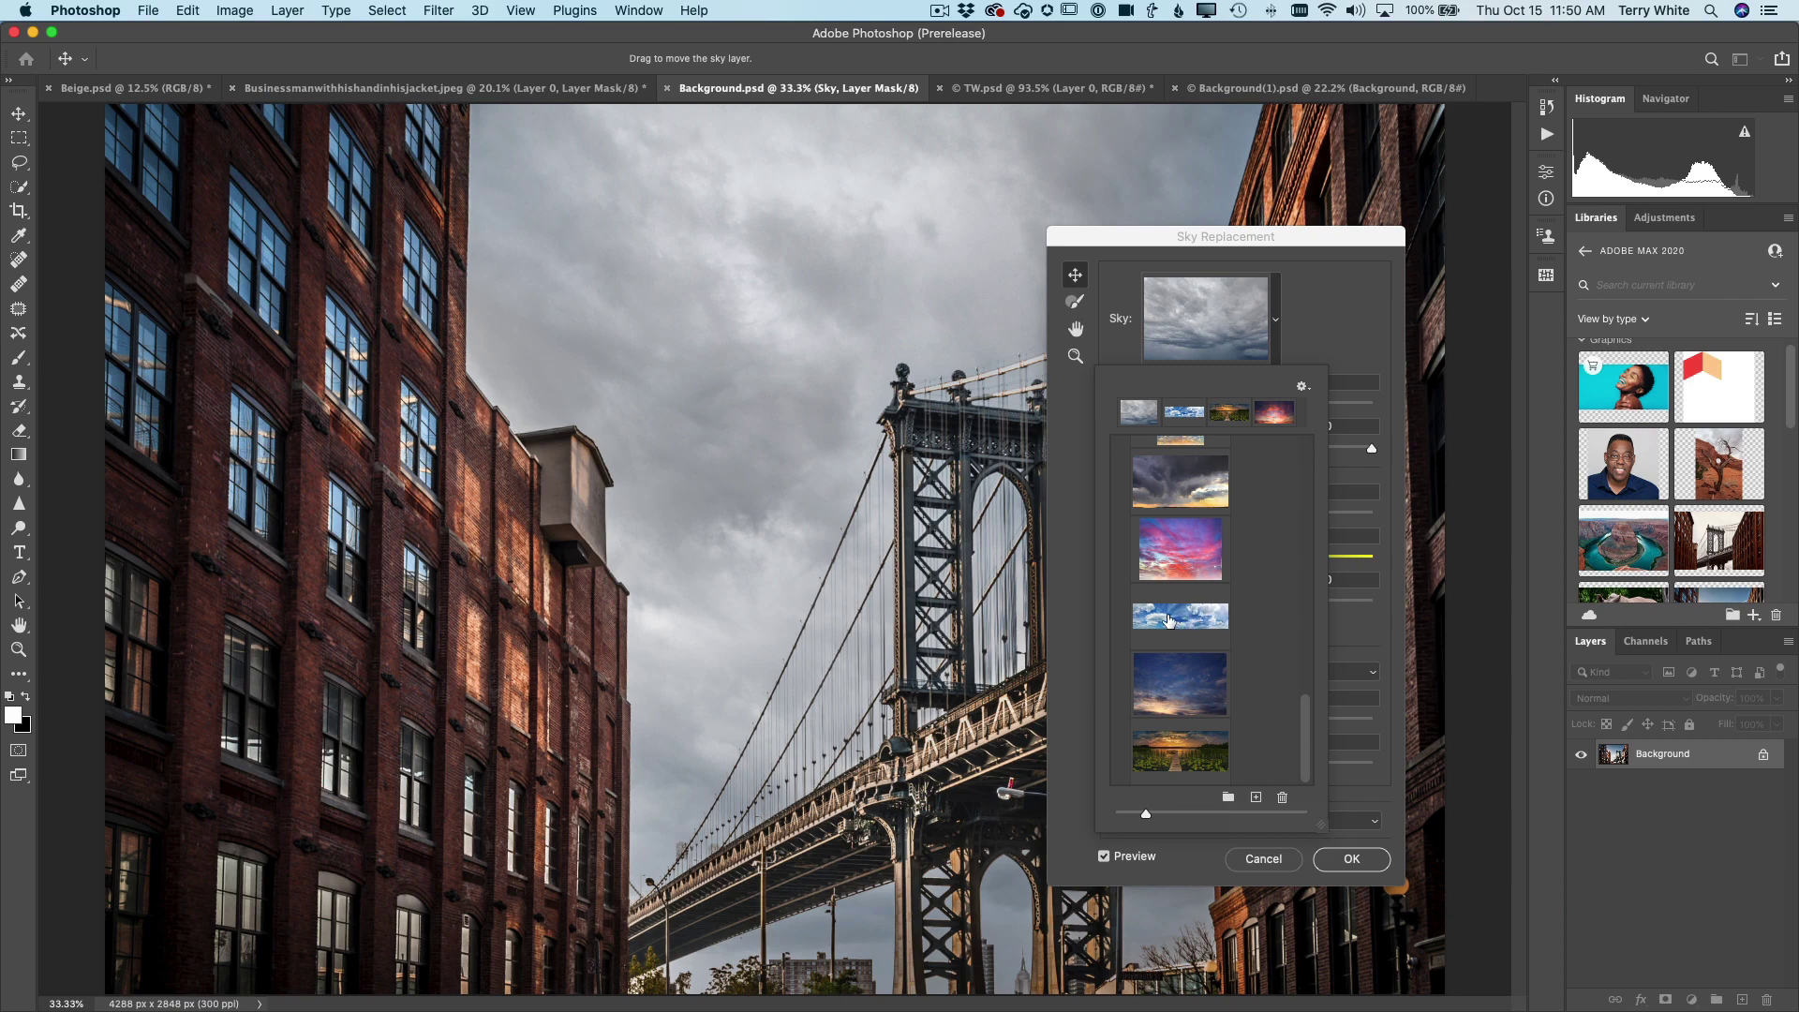
{"action": "left_click", "coordinate": [1287, 623]}
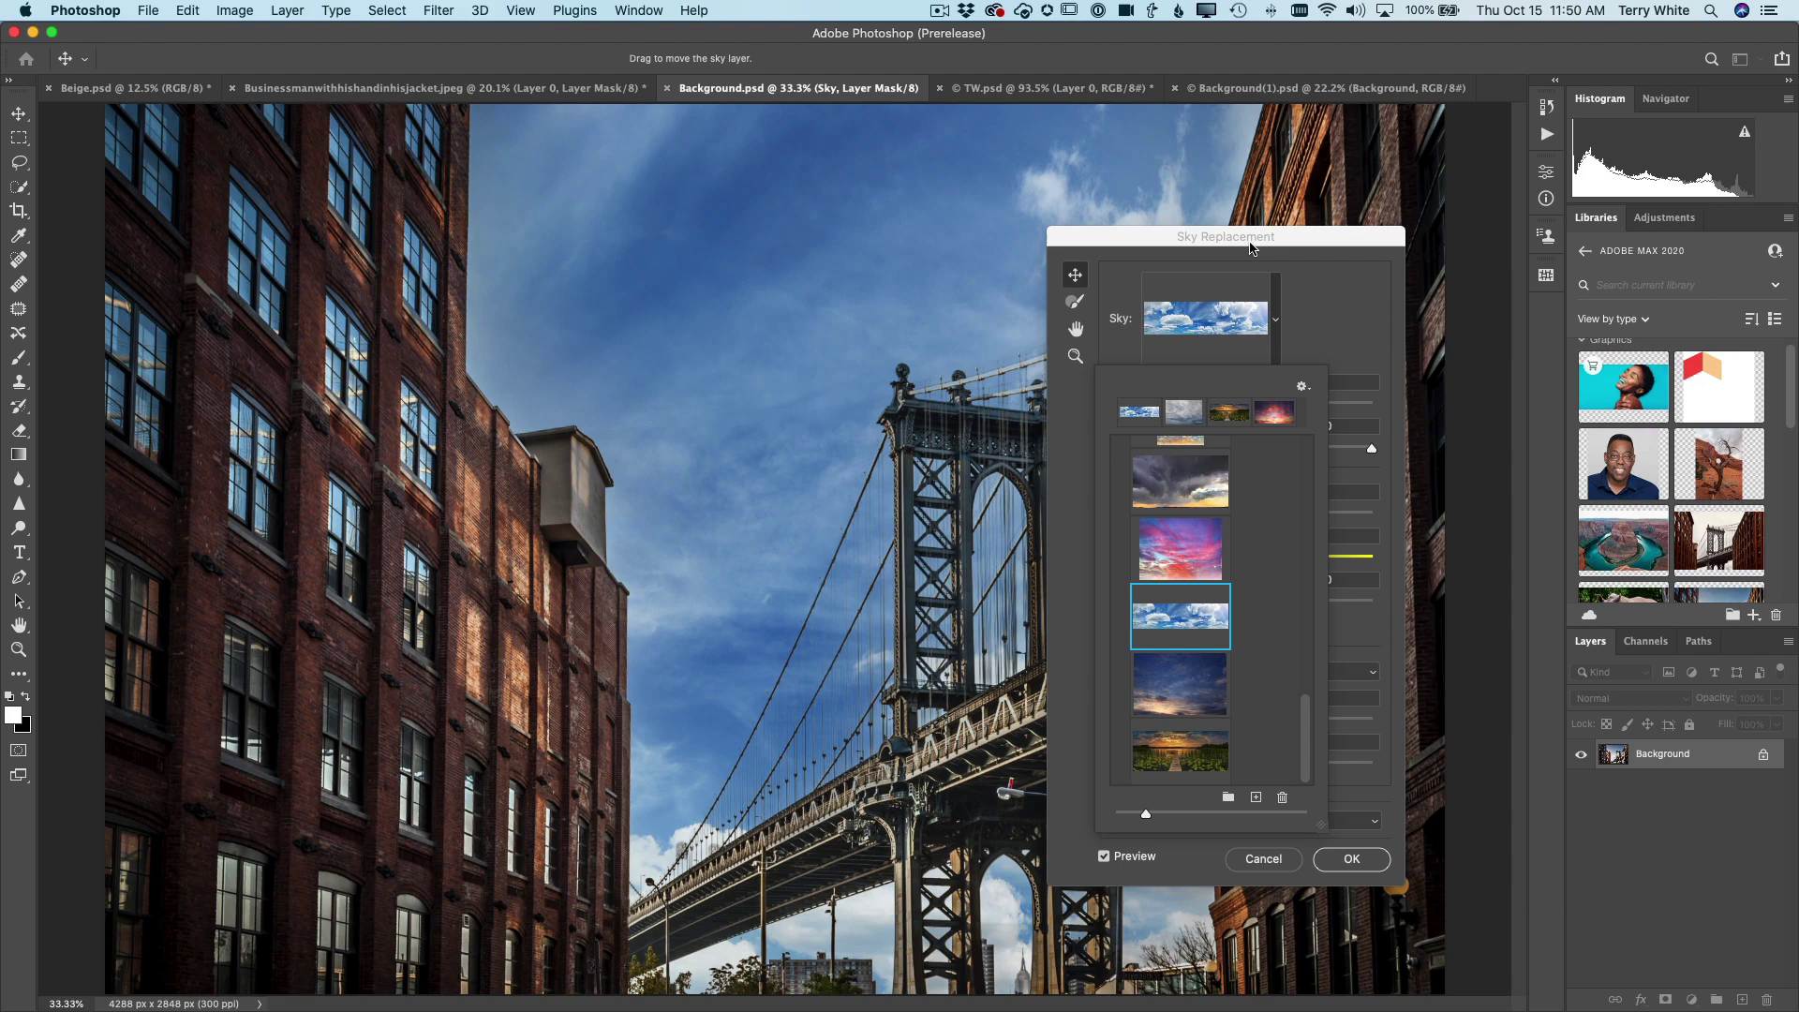
{"action": "left_click_drag", "start_coordinate": [1252, 245], "coordinate": [1531, 235]}
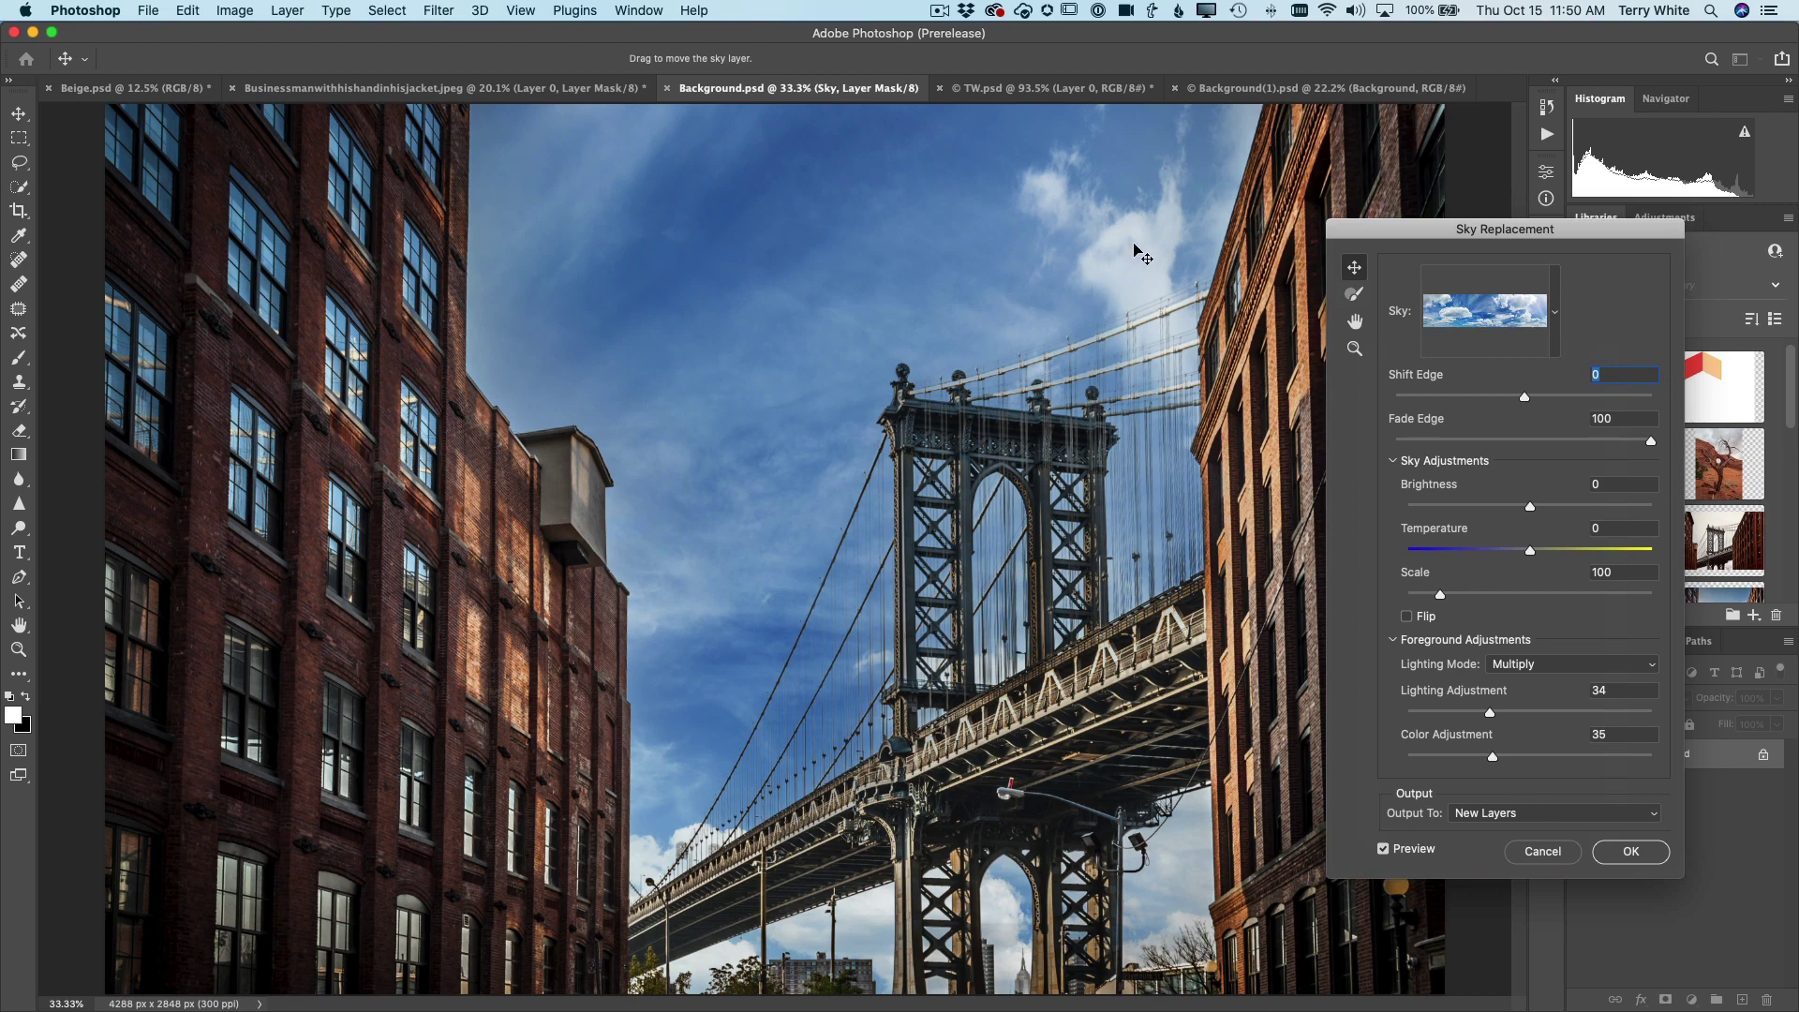
Step: Slide the replacement sky left so its white clouds sit above and around the bridge tower
{"action": "left_click_drag", "start_coordinate": [1136, 253], "coordinate": [839, 249]}
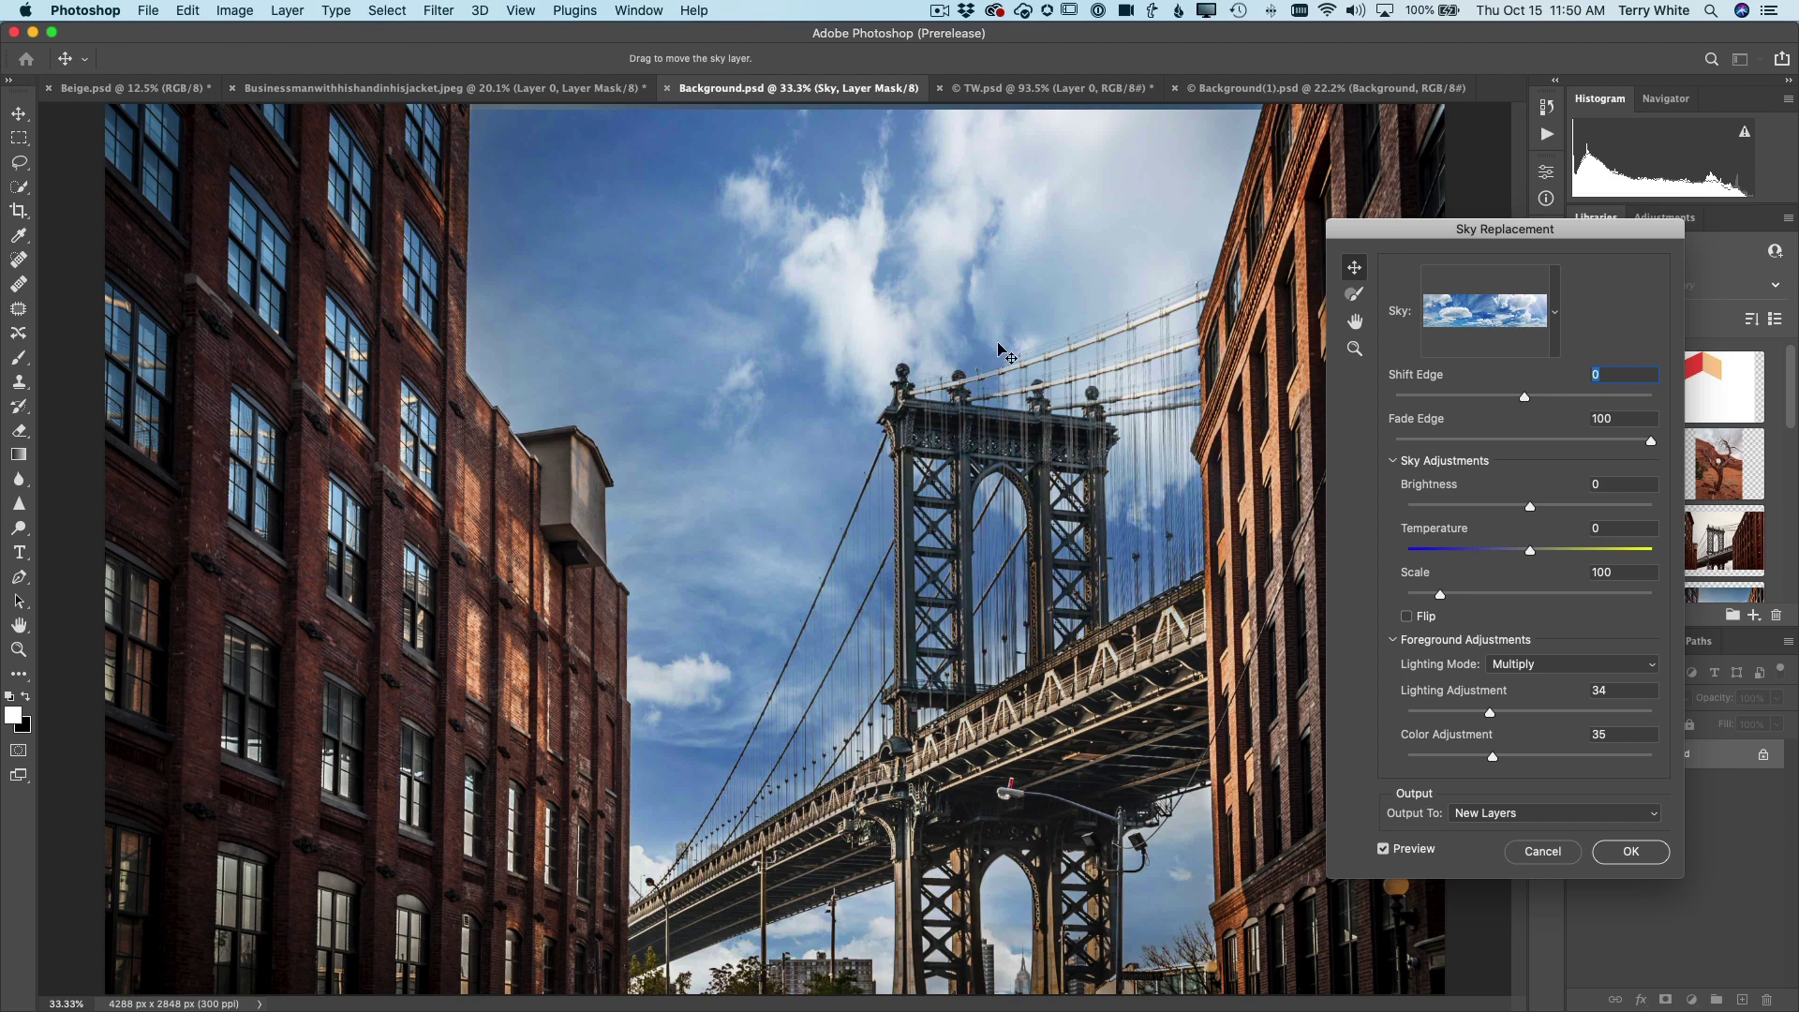
{"action": "left_click_drag", "start_coordinate": [1068, 265], "coordinate": [1027, 263]}
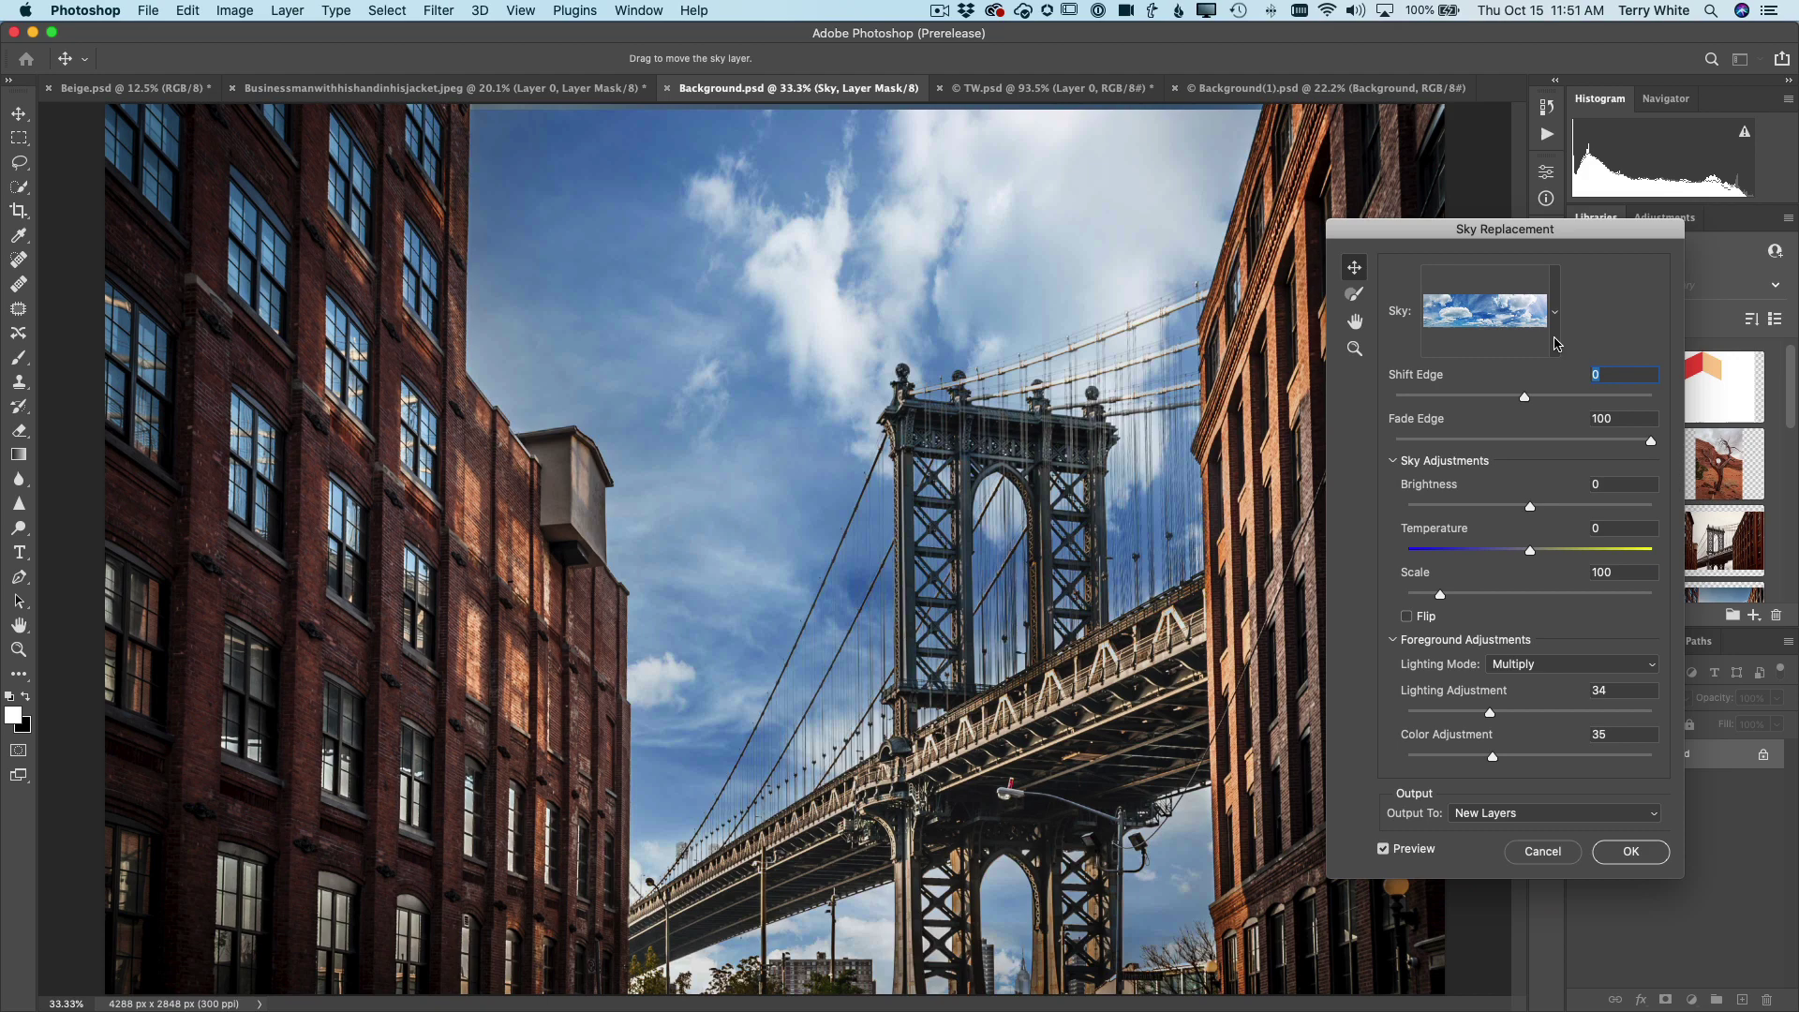
Step: Swap the replacement sky to the third Sunsets preset, an orange sunset sky
{"action": "left_click", "coordinate": [1556, 339]}
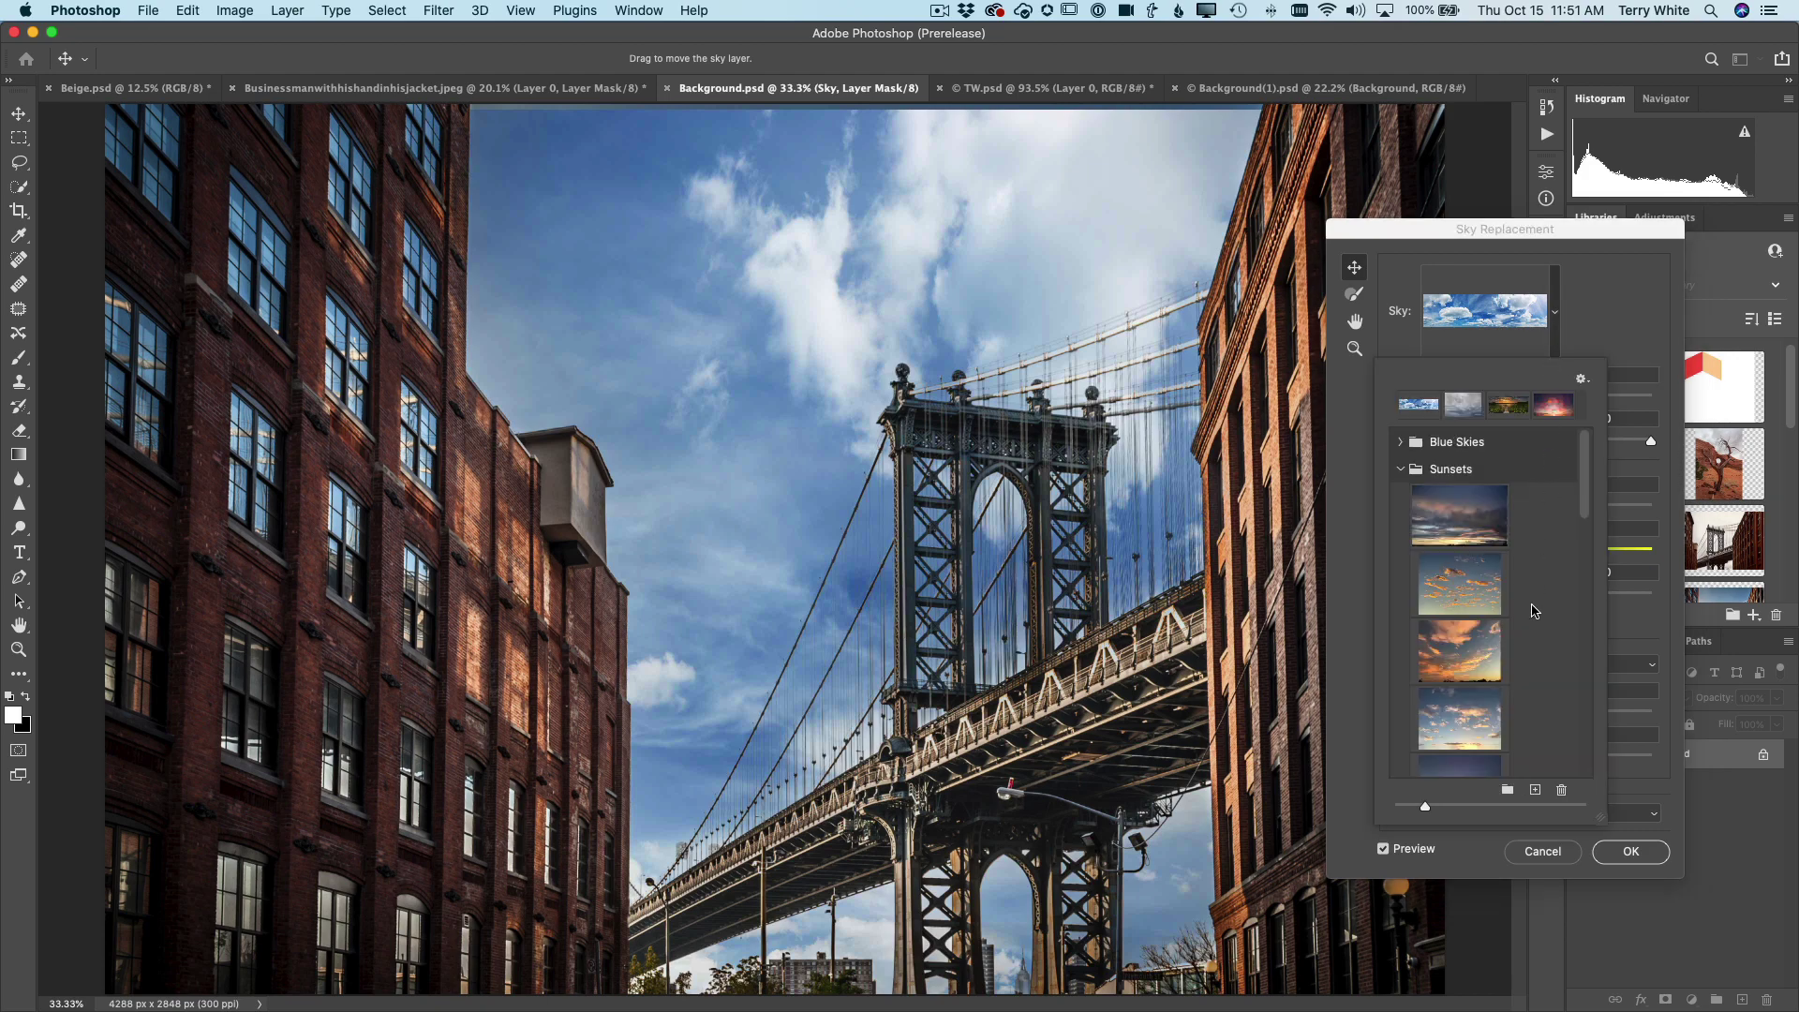
{"action": "scroll", "coordinate": [1534, 610], "scroll_direction": "down", "scroll_amount": 5}
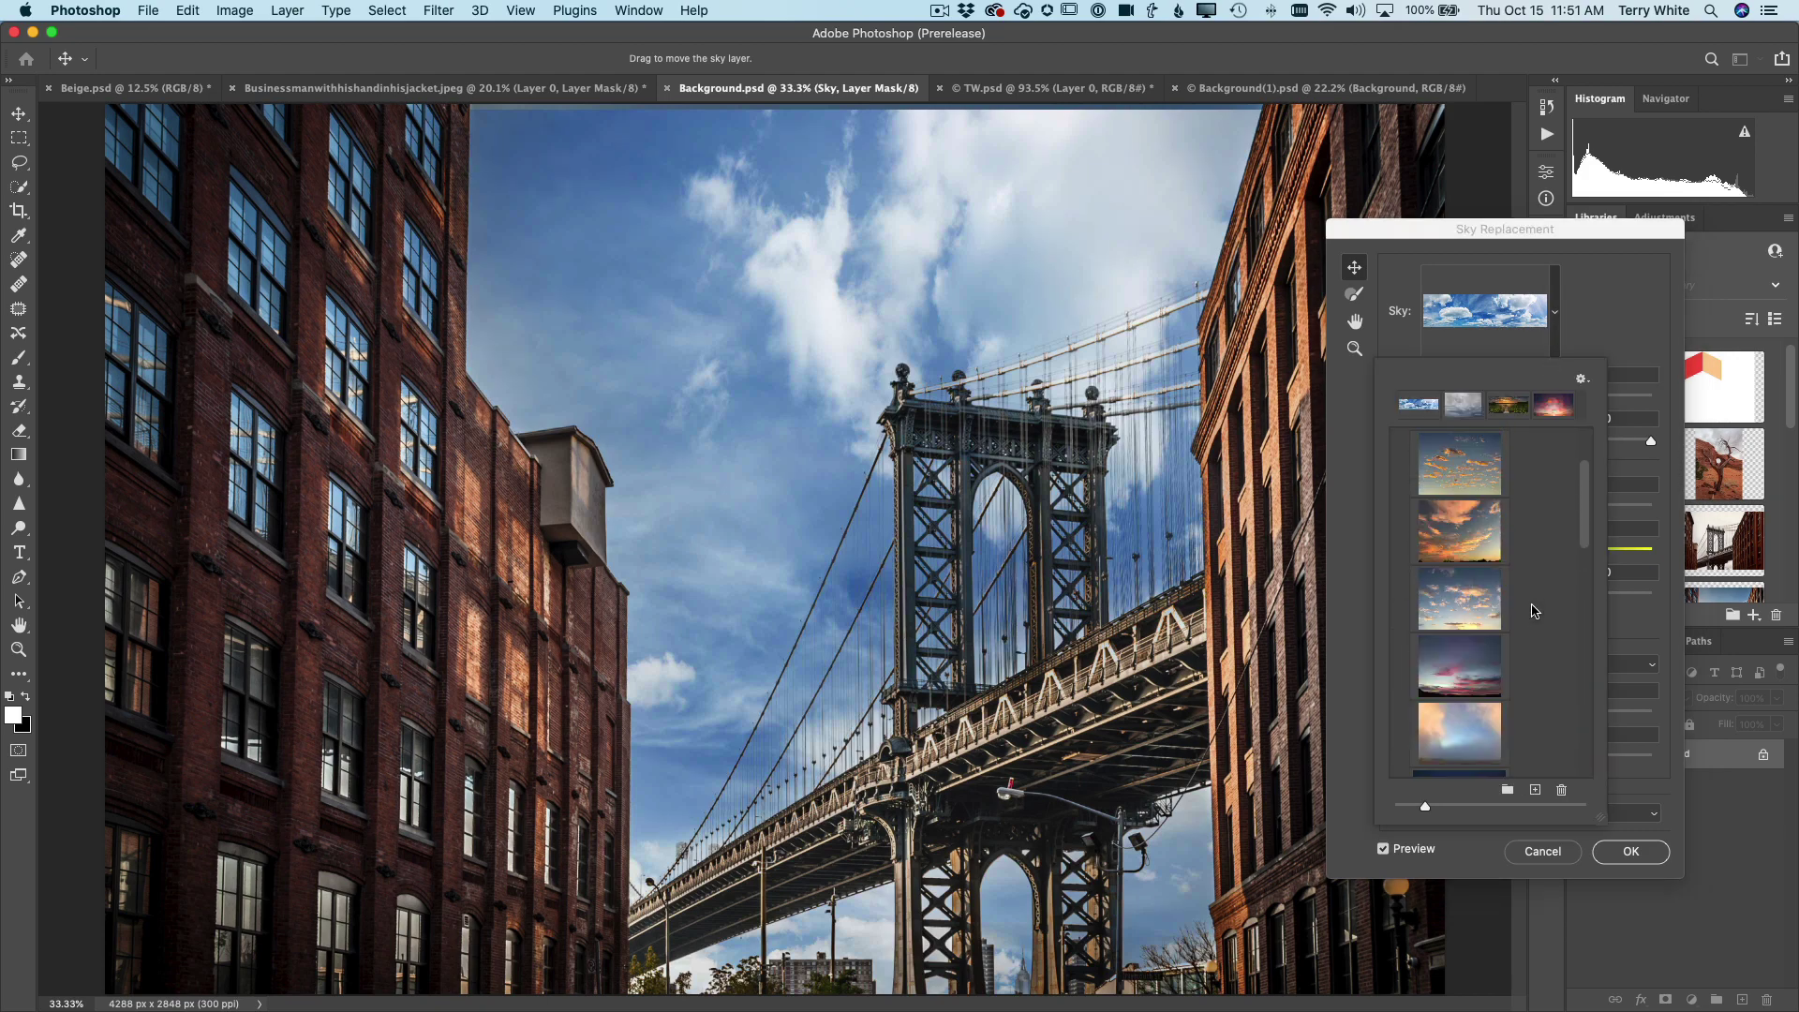
{"action": "scroll", "coordinate": [1534, 611], "scroll_direction": "up", "scroll_amount": 5}
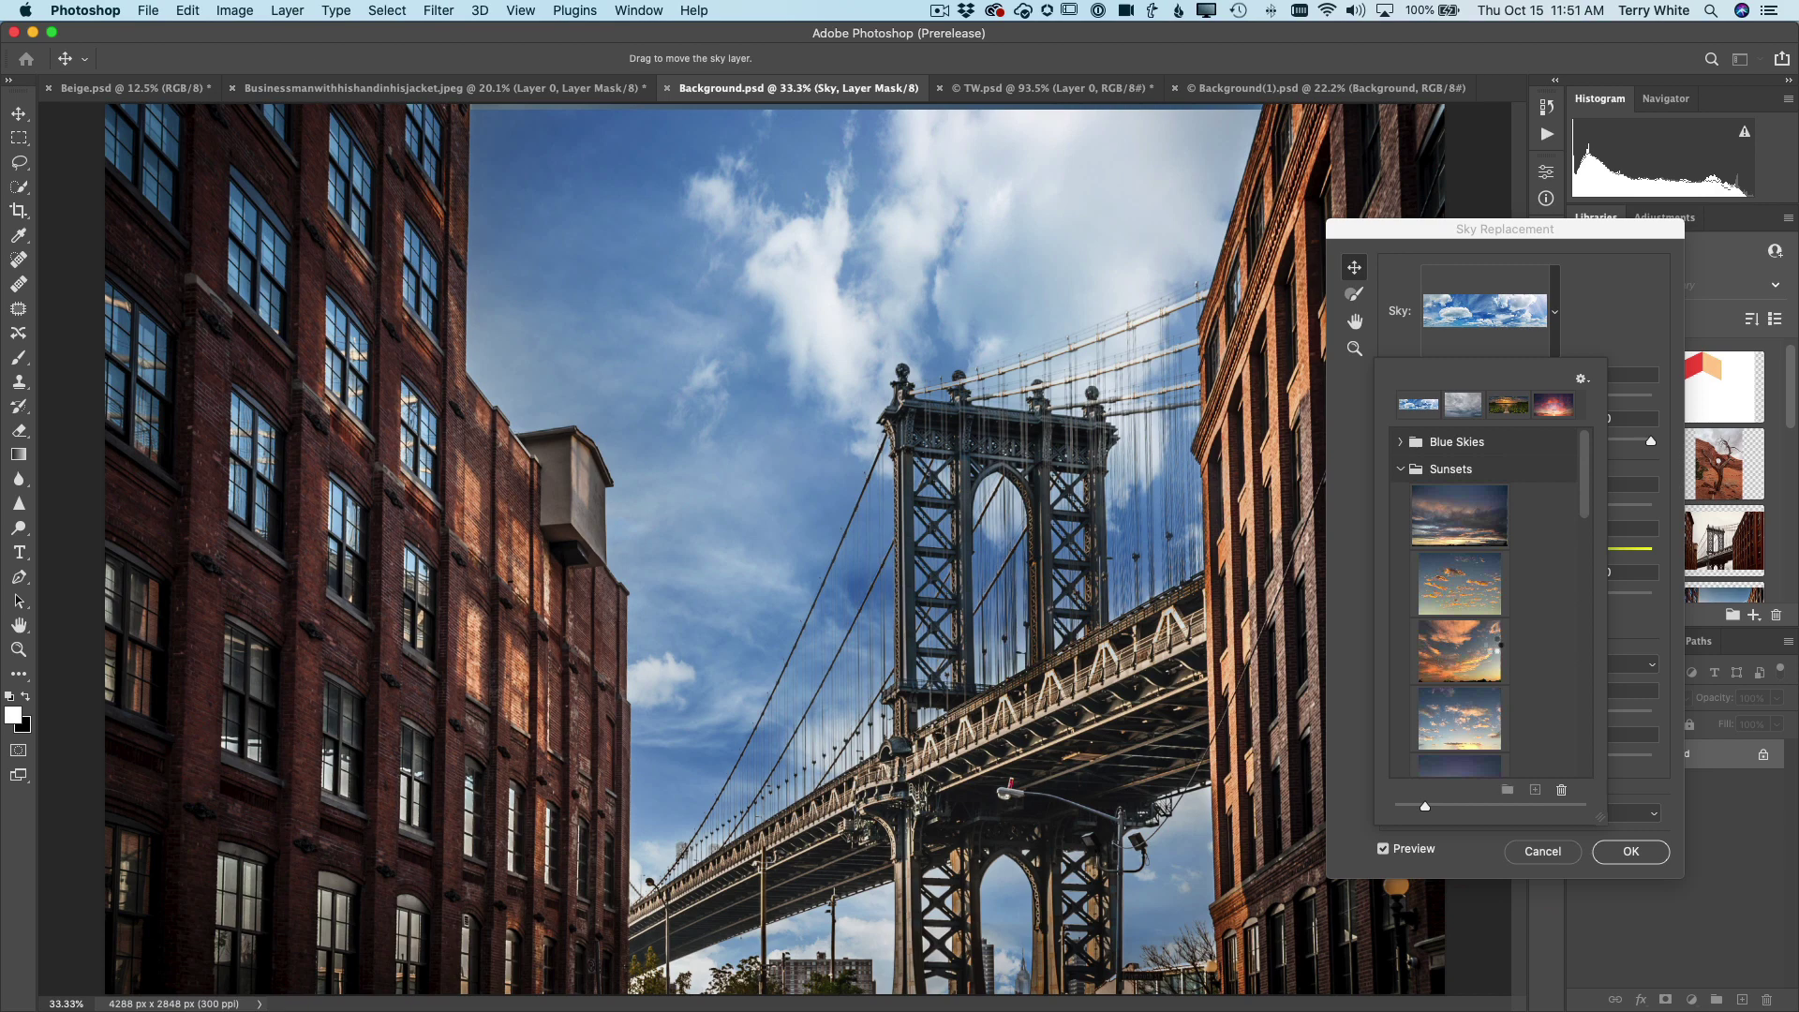
{"action": "left_click", "coordinate": [1491, 648]}
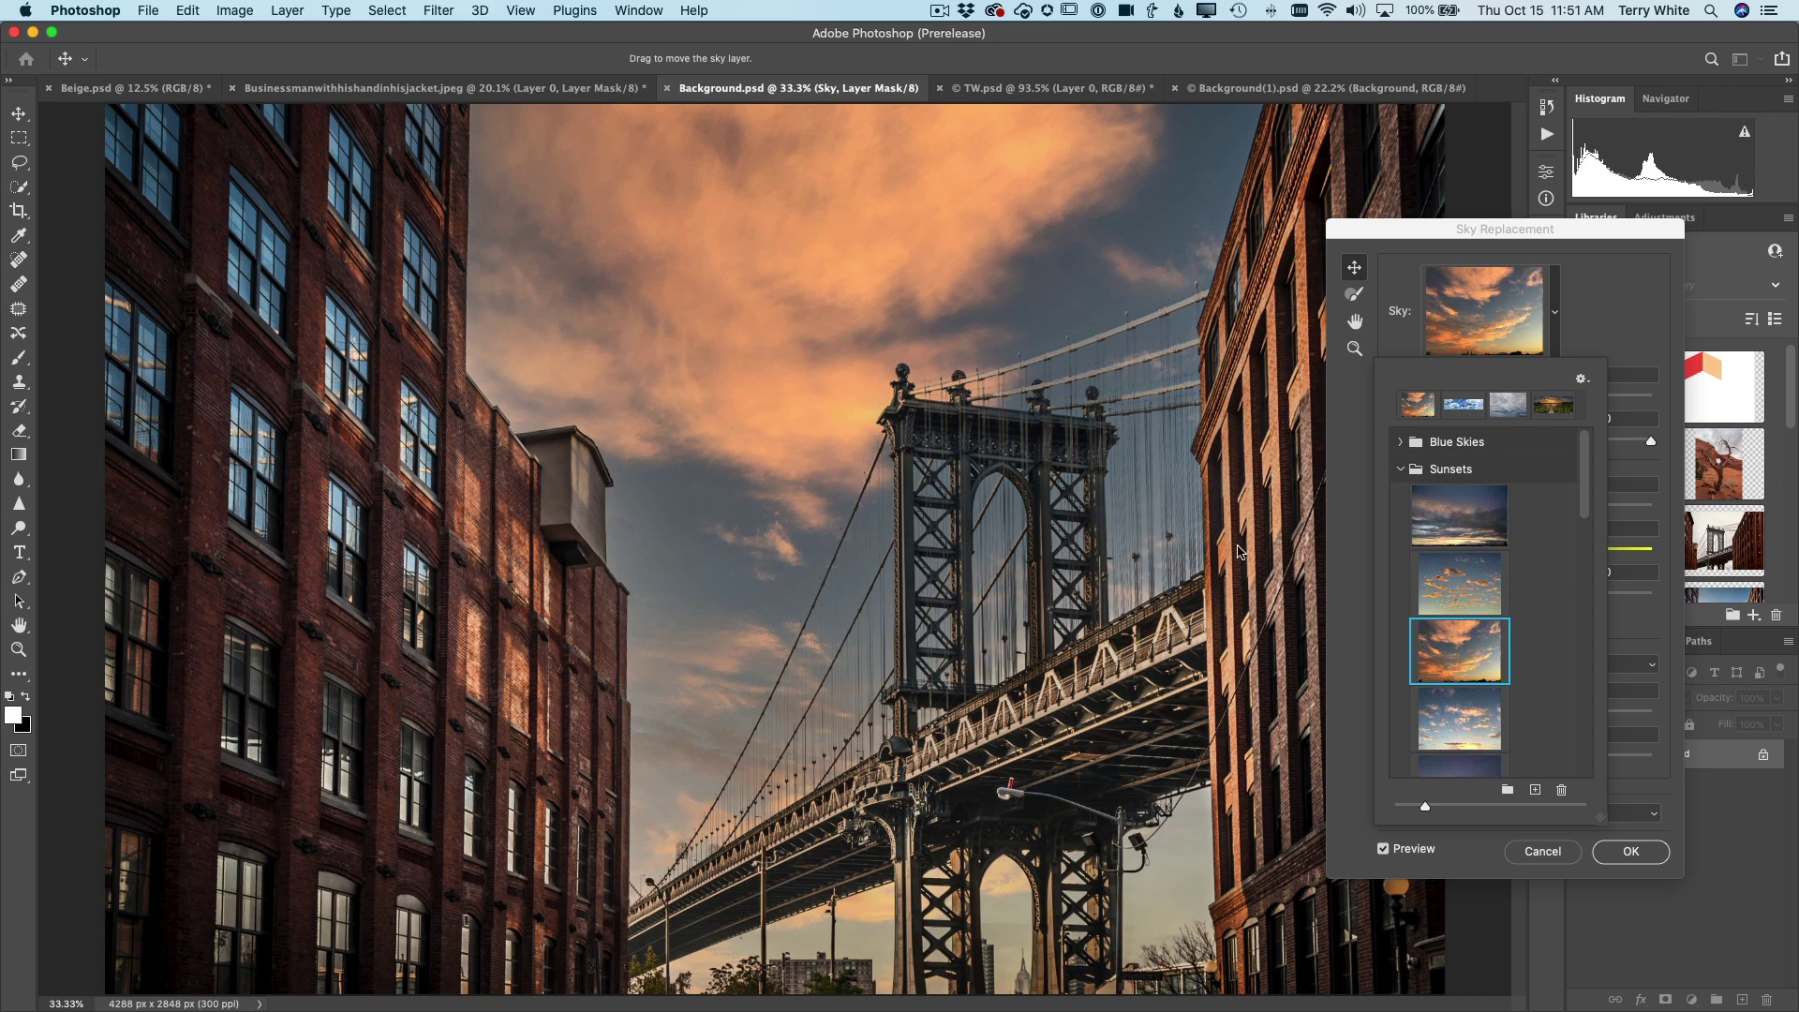
{"action": "left_click", "coordinate": [1195, 616]}
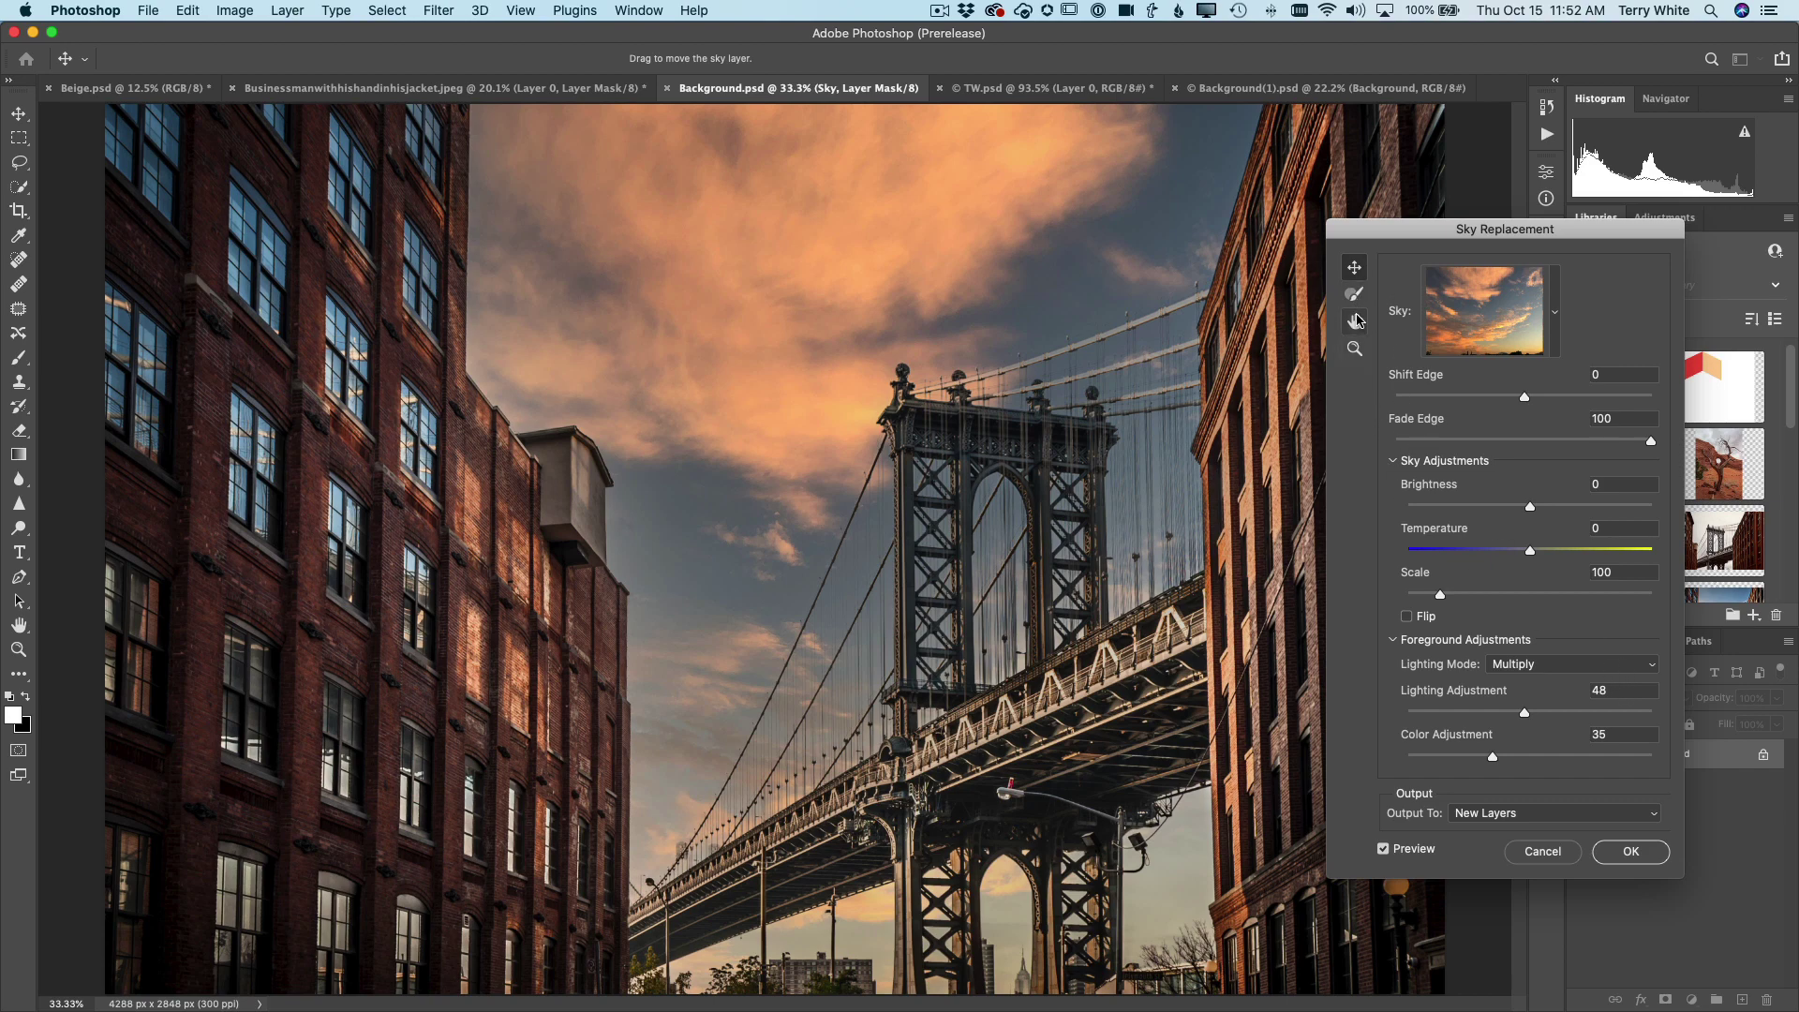
Step: Switch to the Sky Brush and try Normal, Multiply and Darken blend modes, ending on Normal
{"action": "left_click", "coordinate": [1353, 294]}
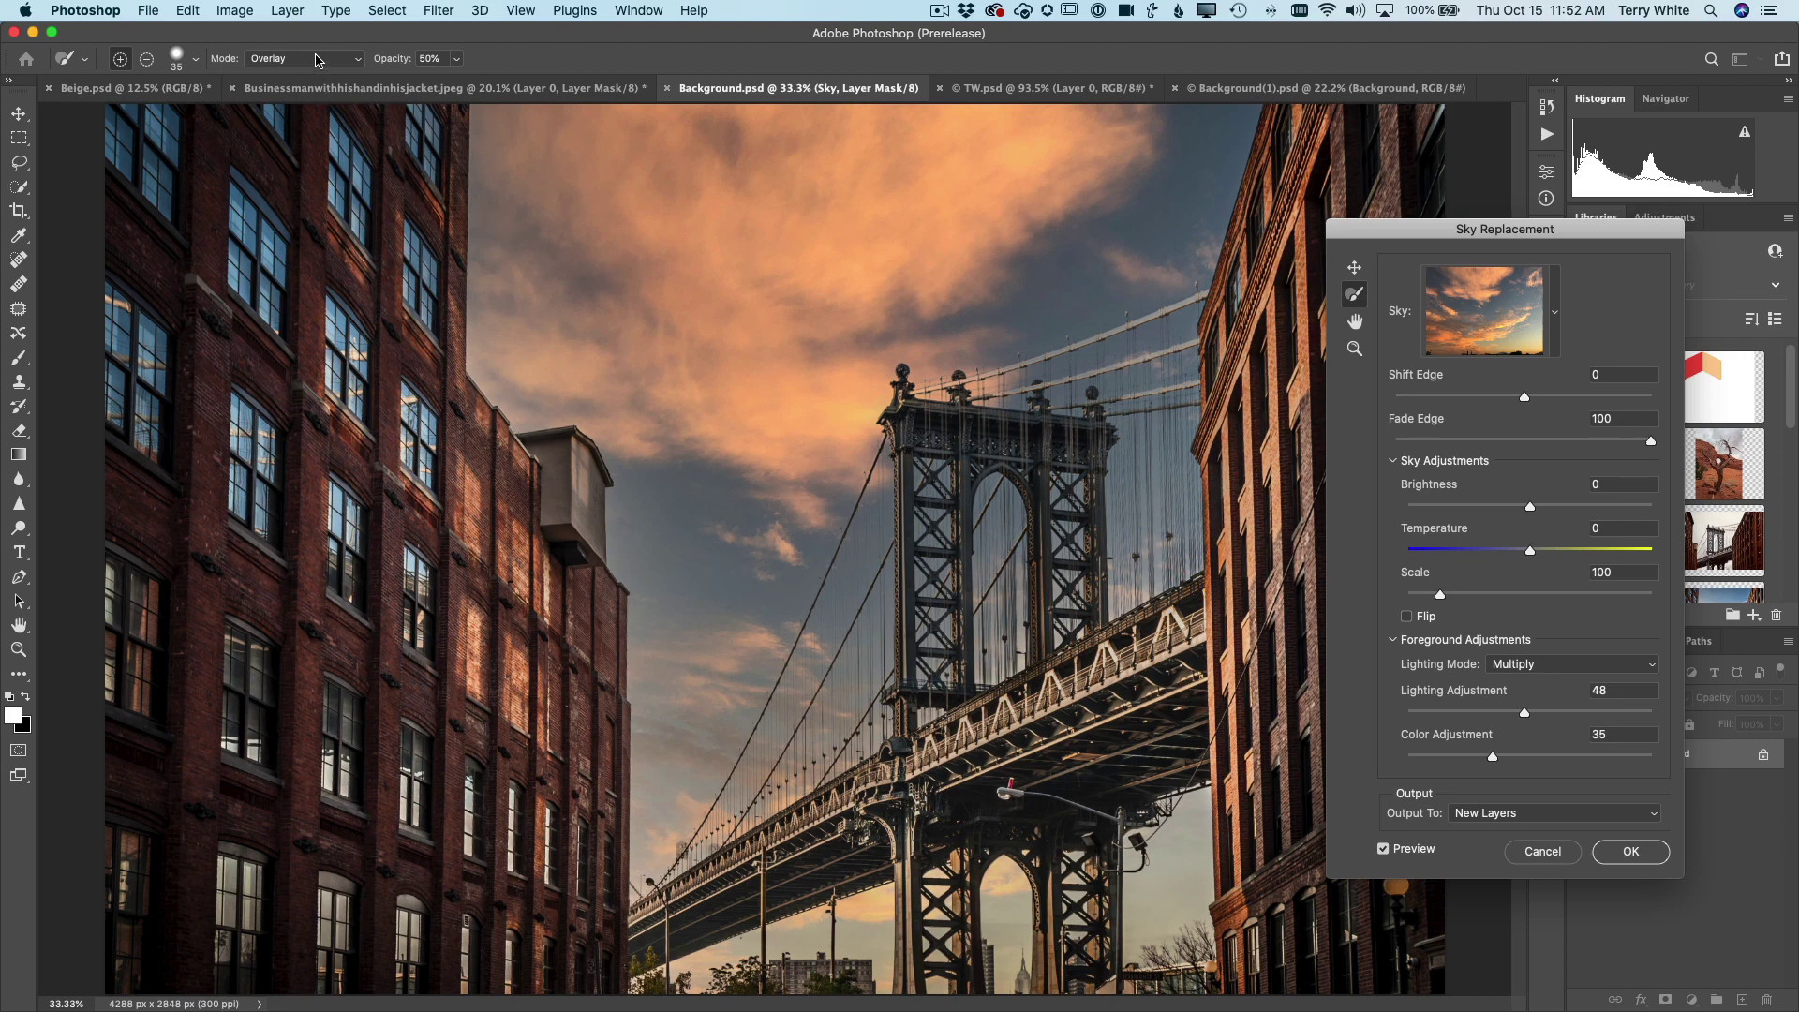
{"action": "left_click", "coordinate": [317, 60]}
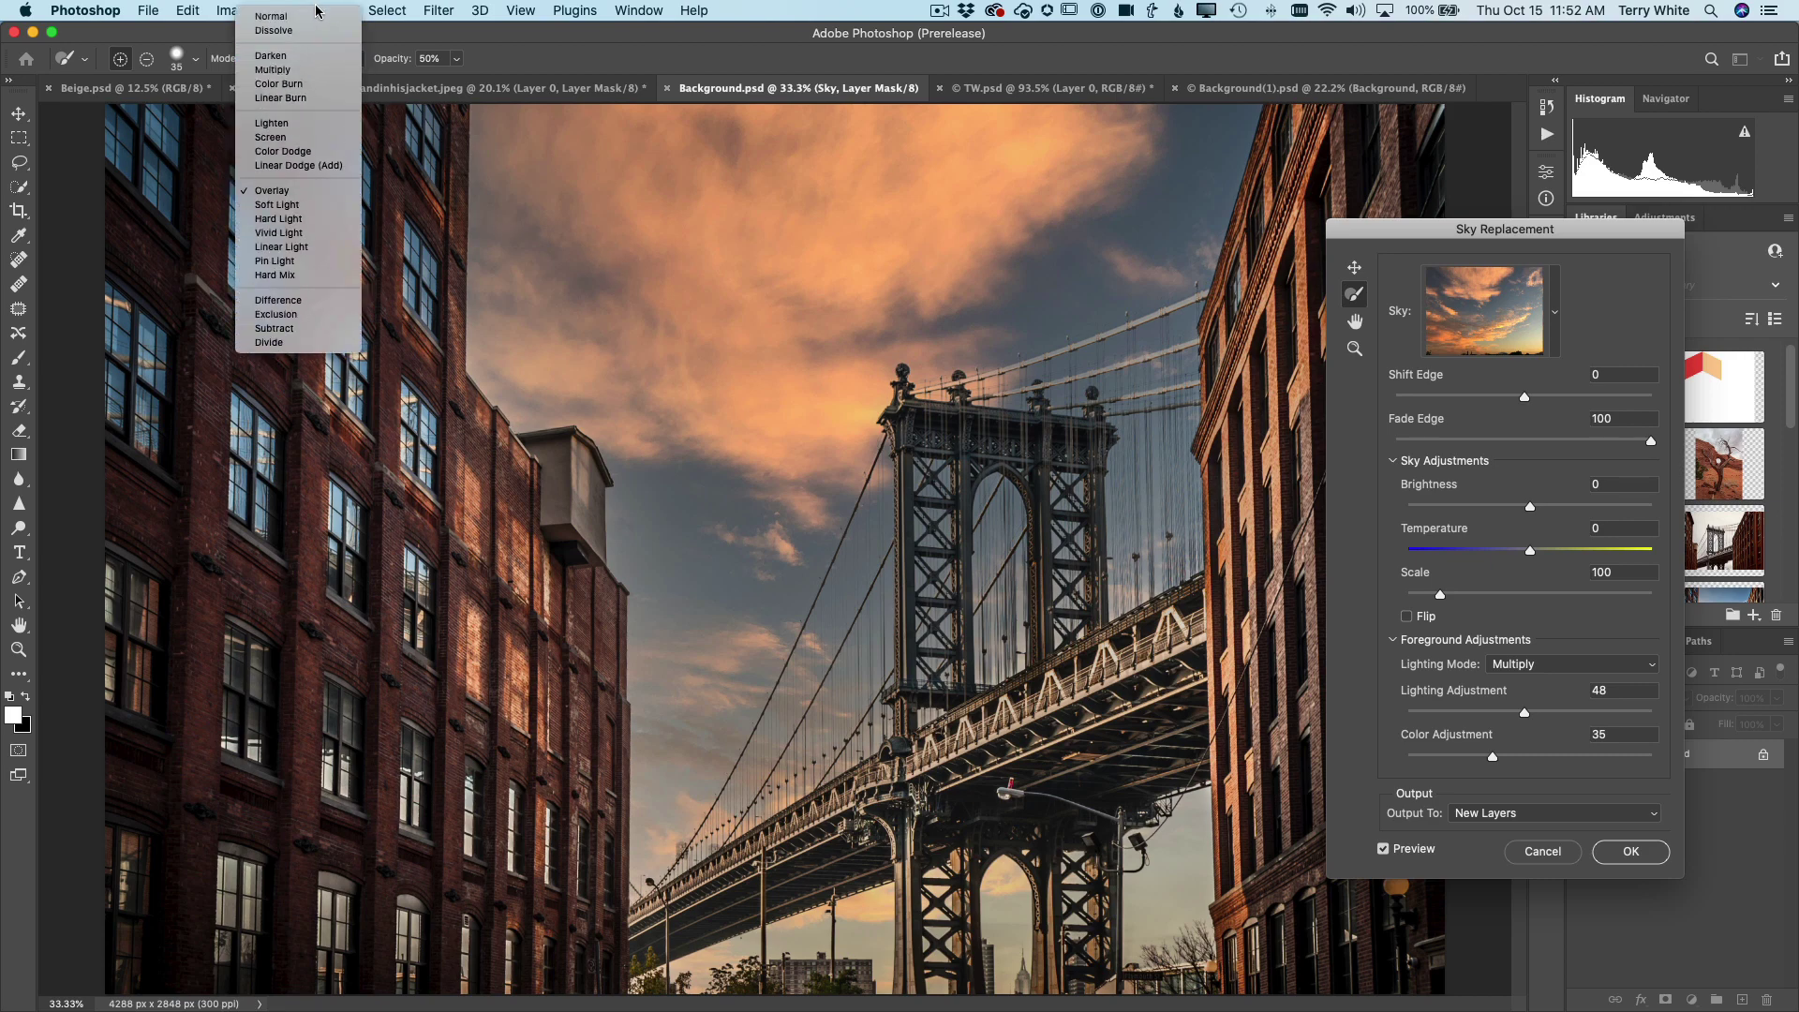
{"action": "left_click", "coordinate": [316, 16]}
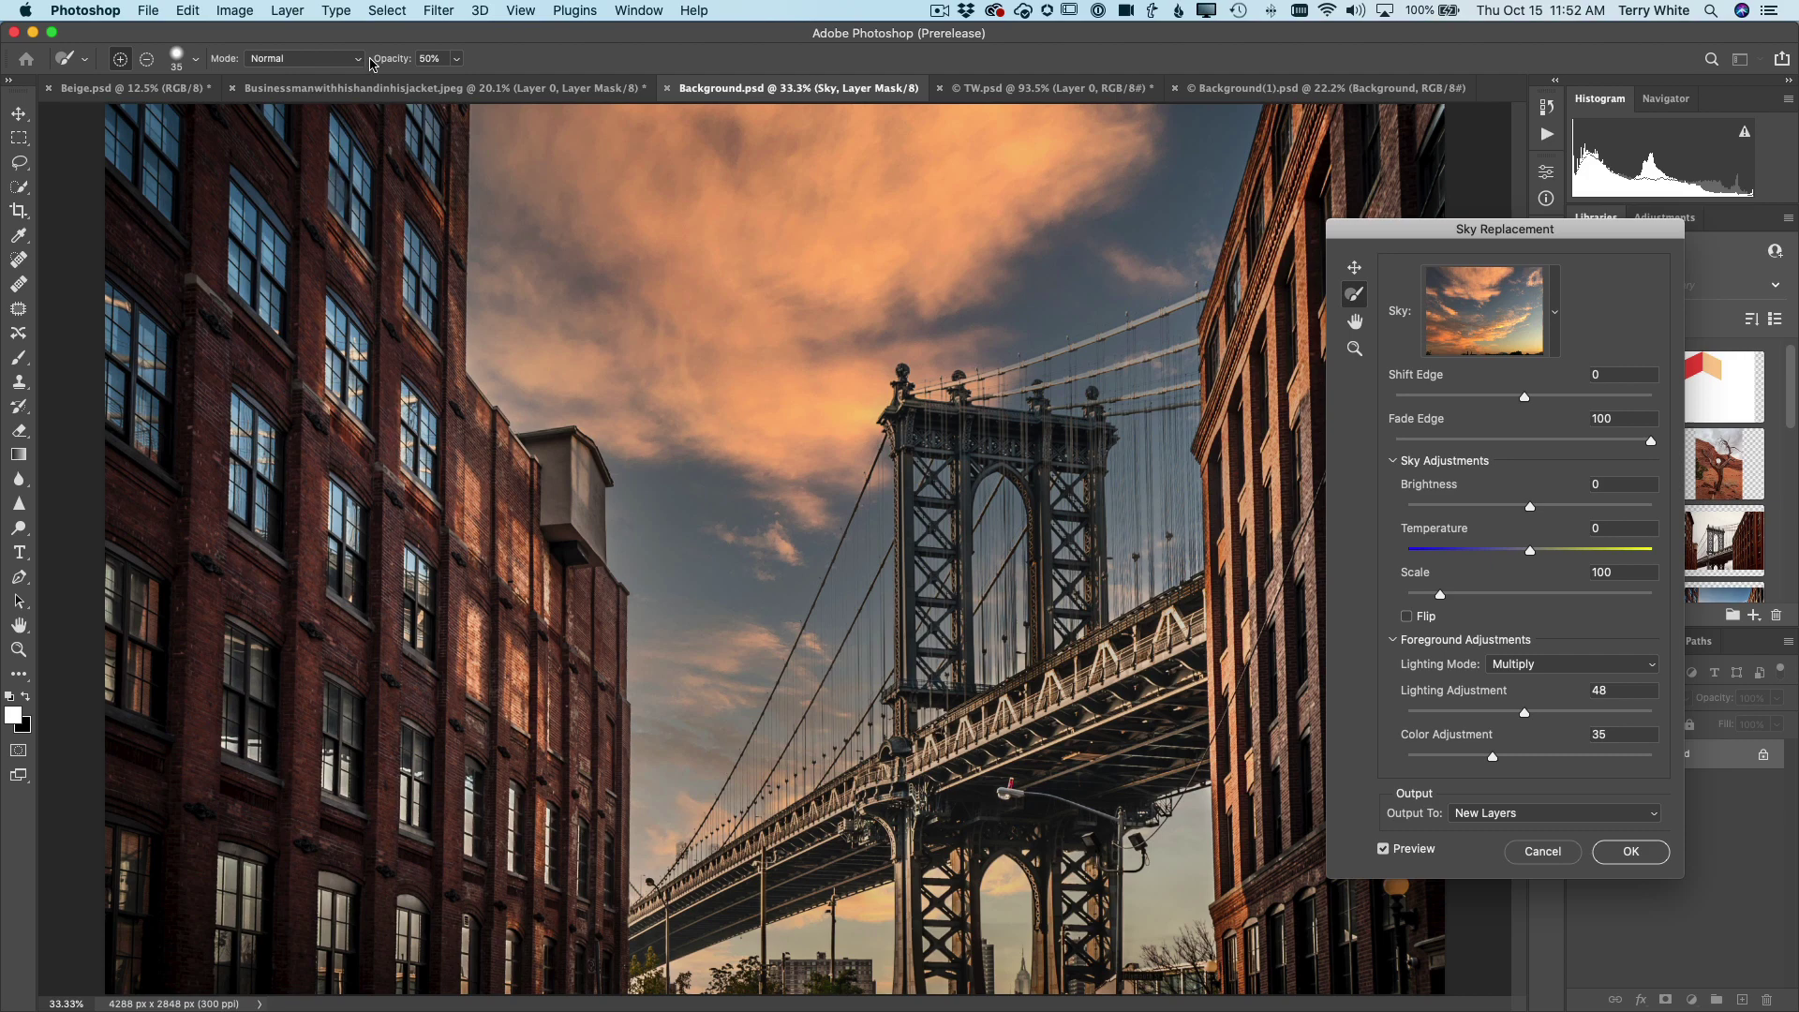
{"action": "left_click", "coordinate": [328, 58]}
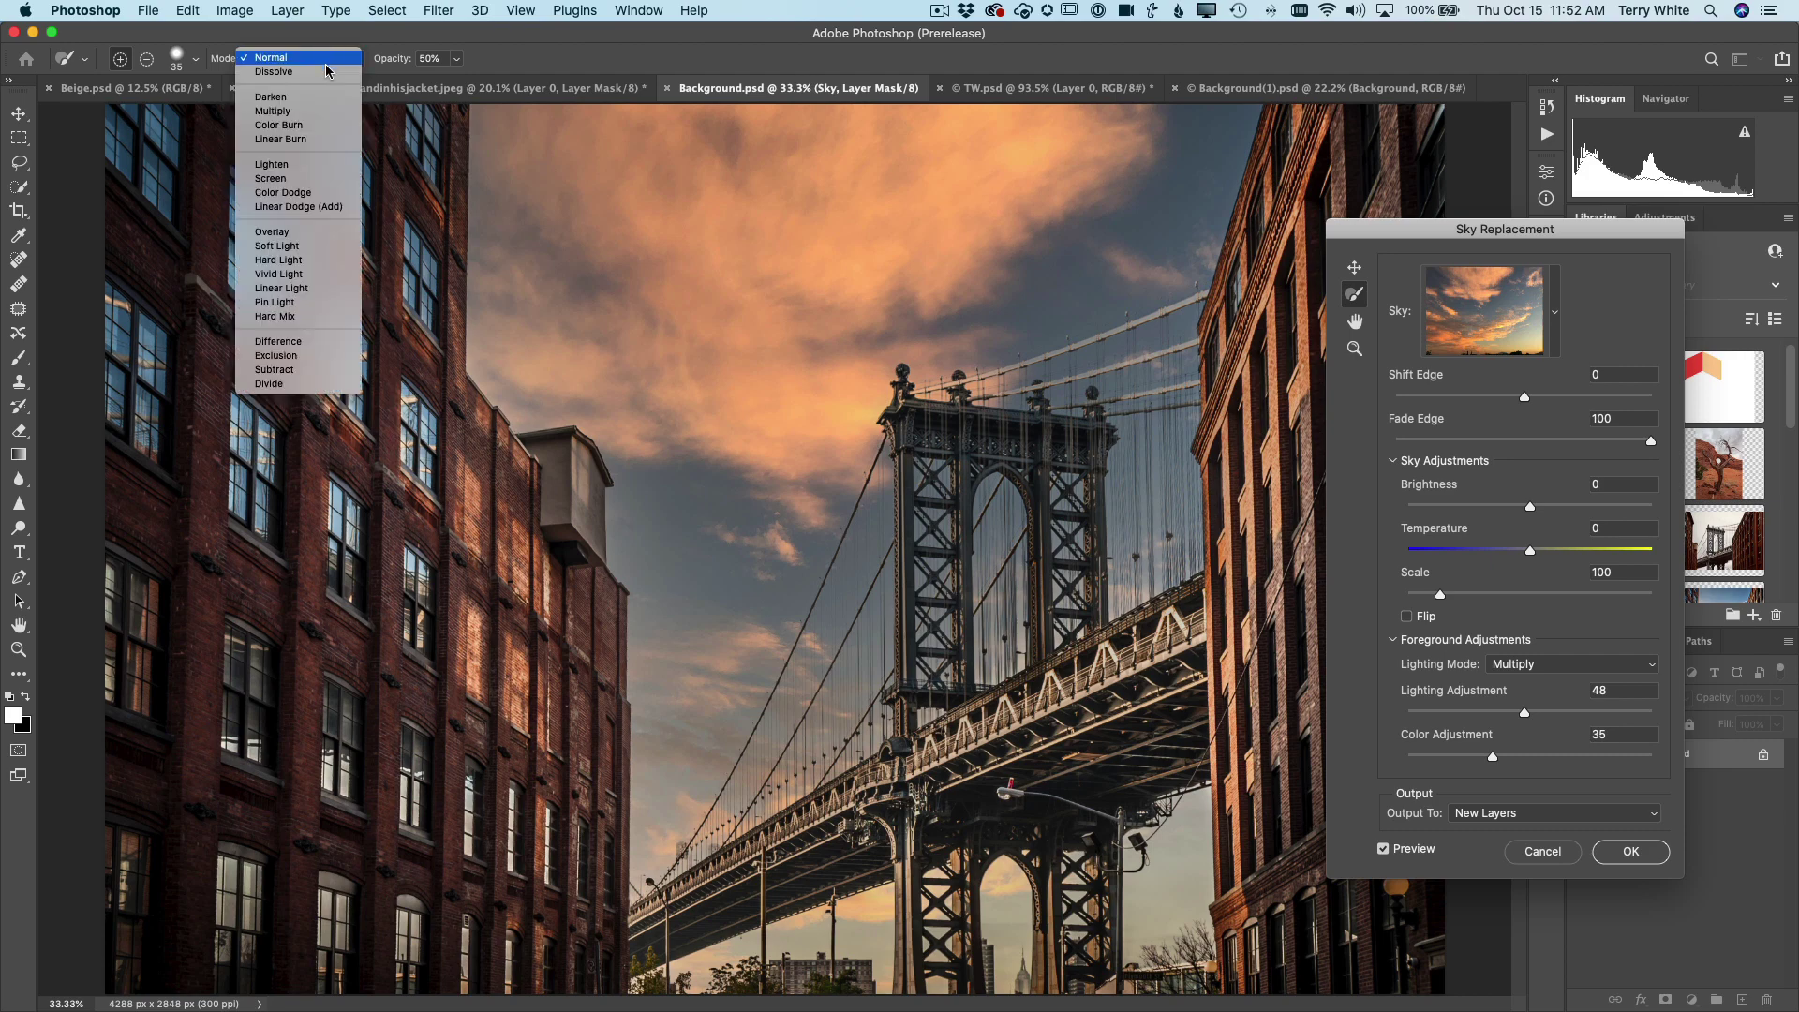
{"action": "left_click", "coordinate": [326, 112]}
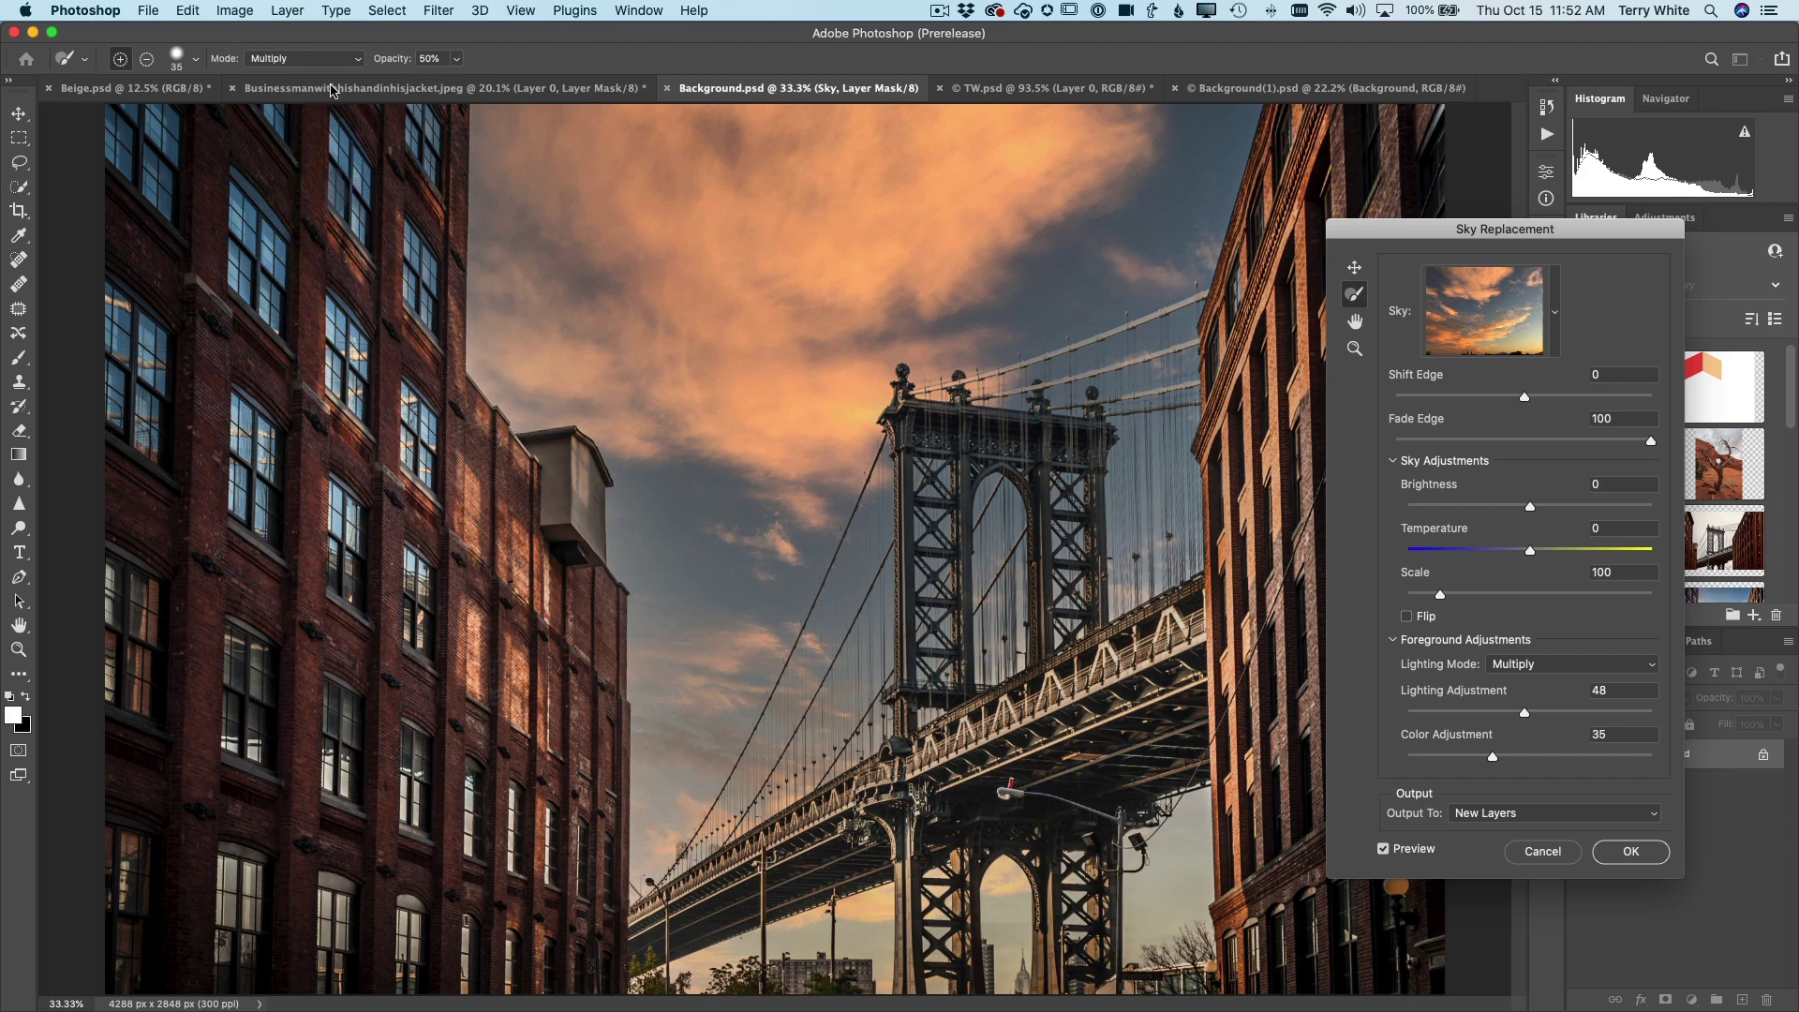
{"action": "left_click", "coordinate": [321, 59]}
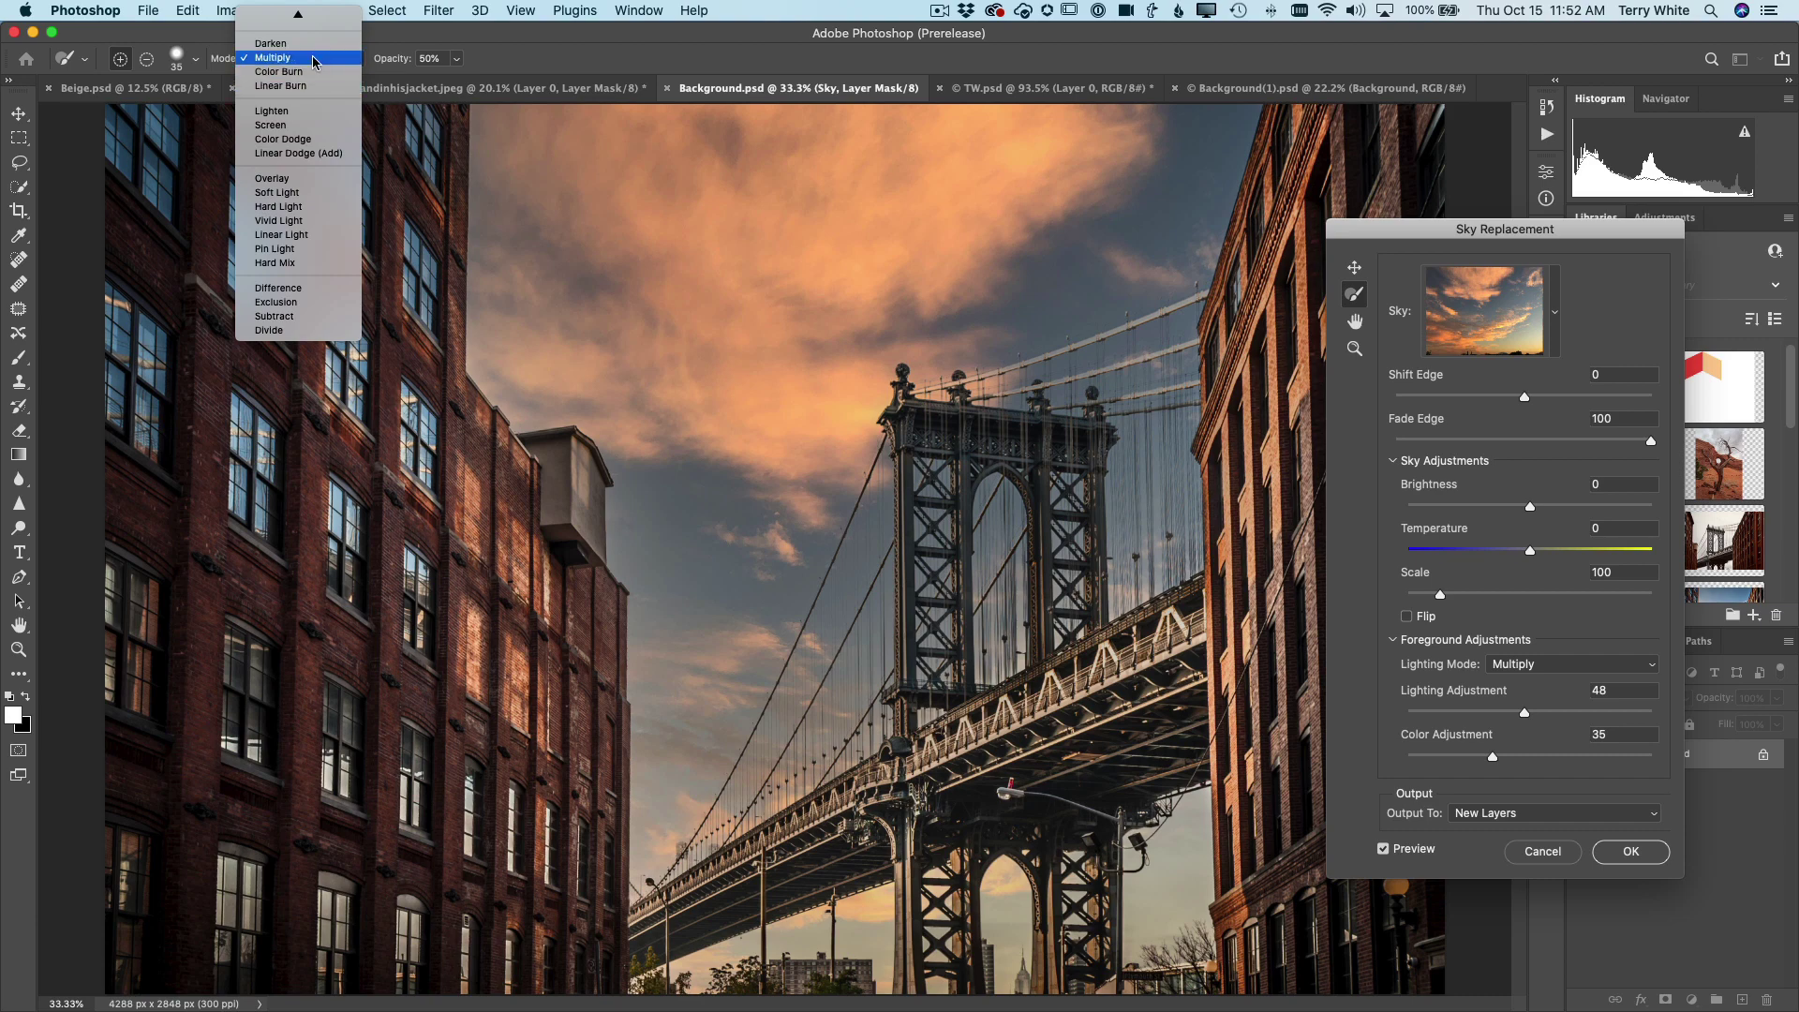
{"action": "left_click", "coordinate": [271, 43]}
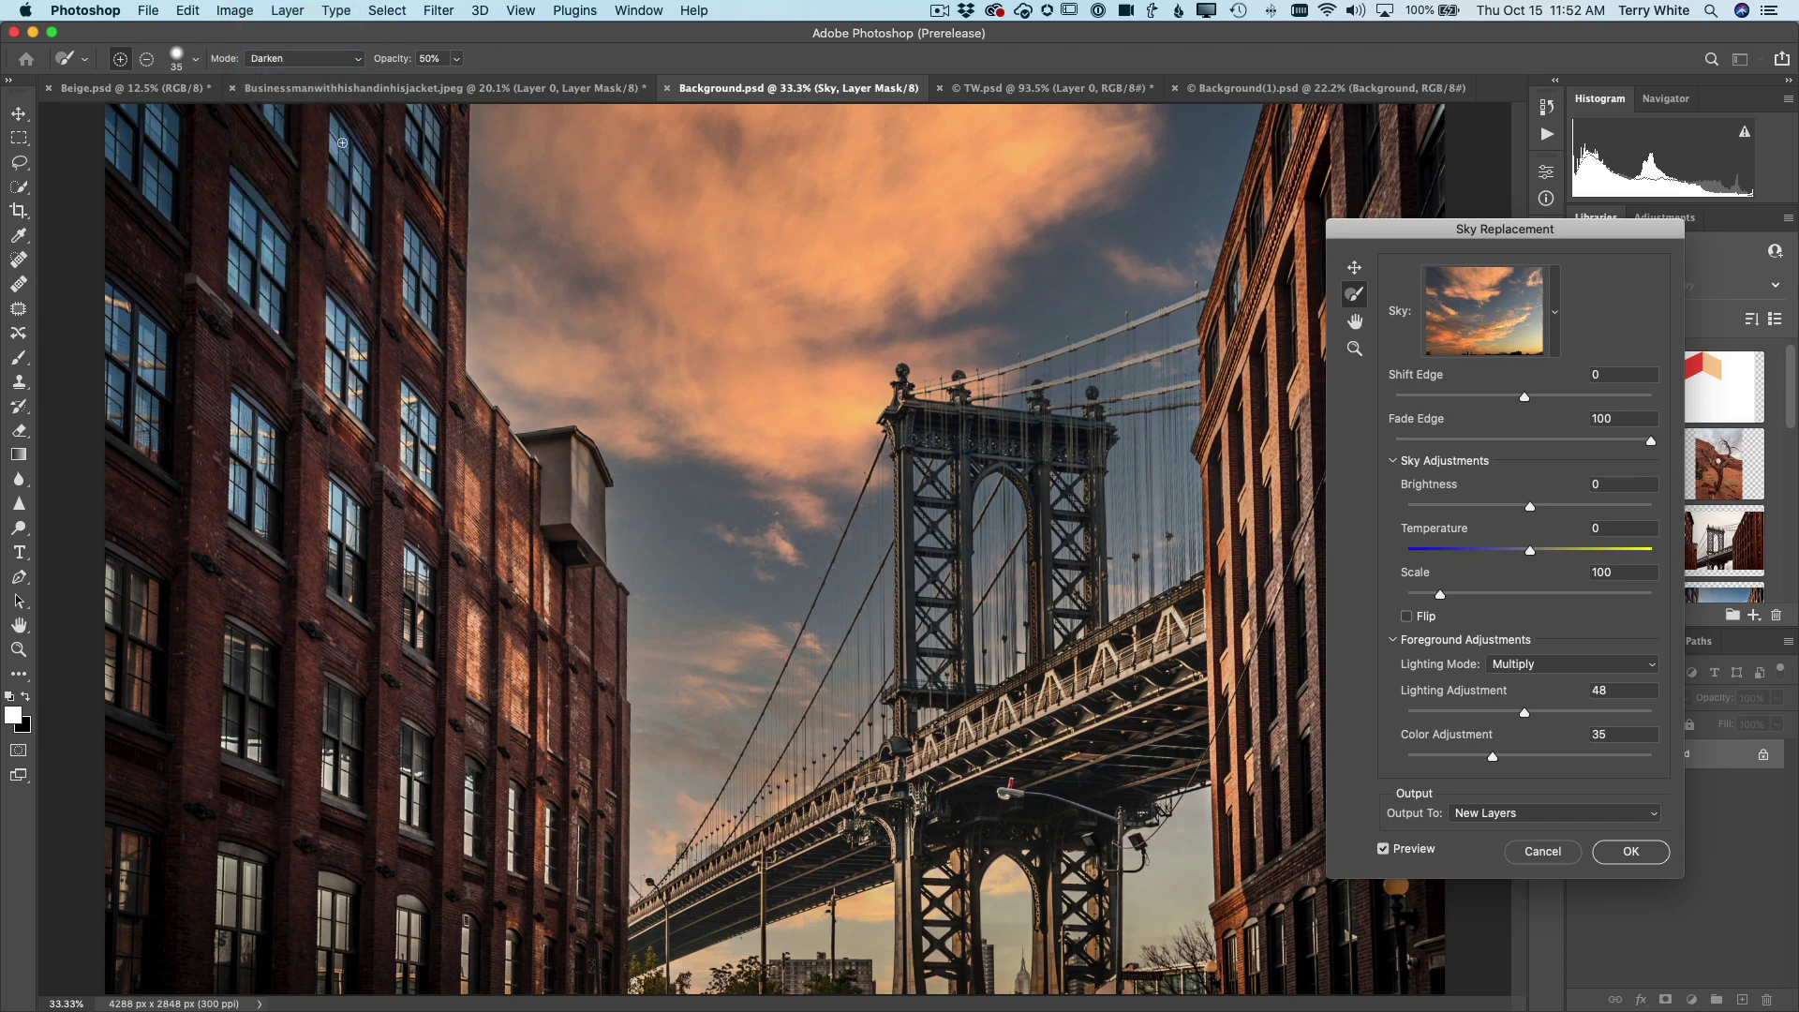
{"action": "left_click", "coordinate": [325, 58]}
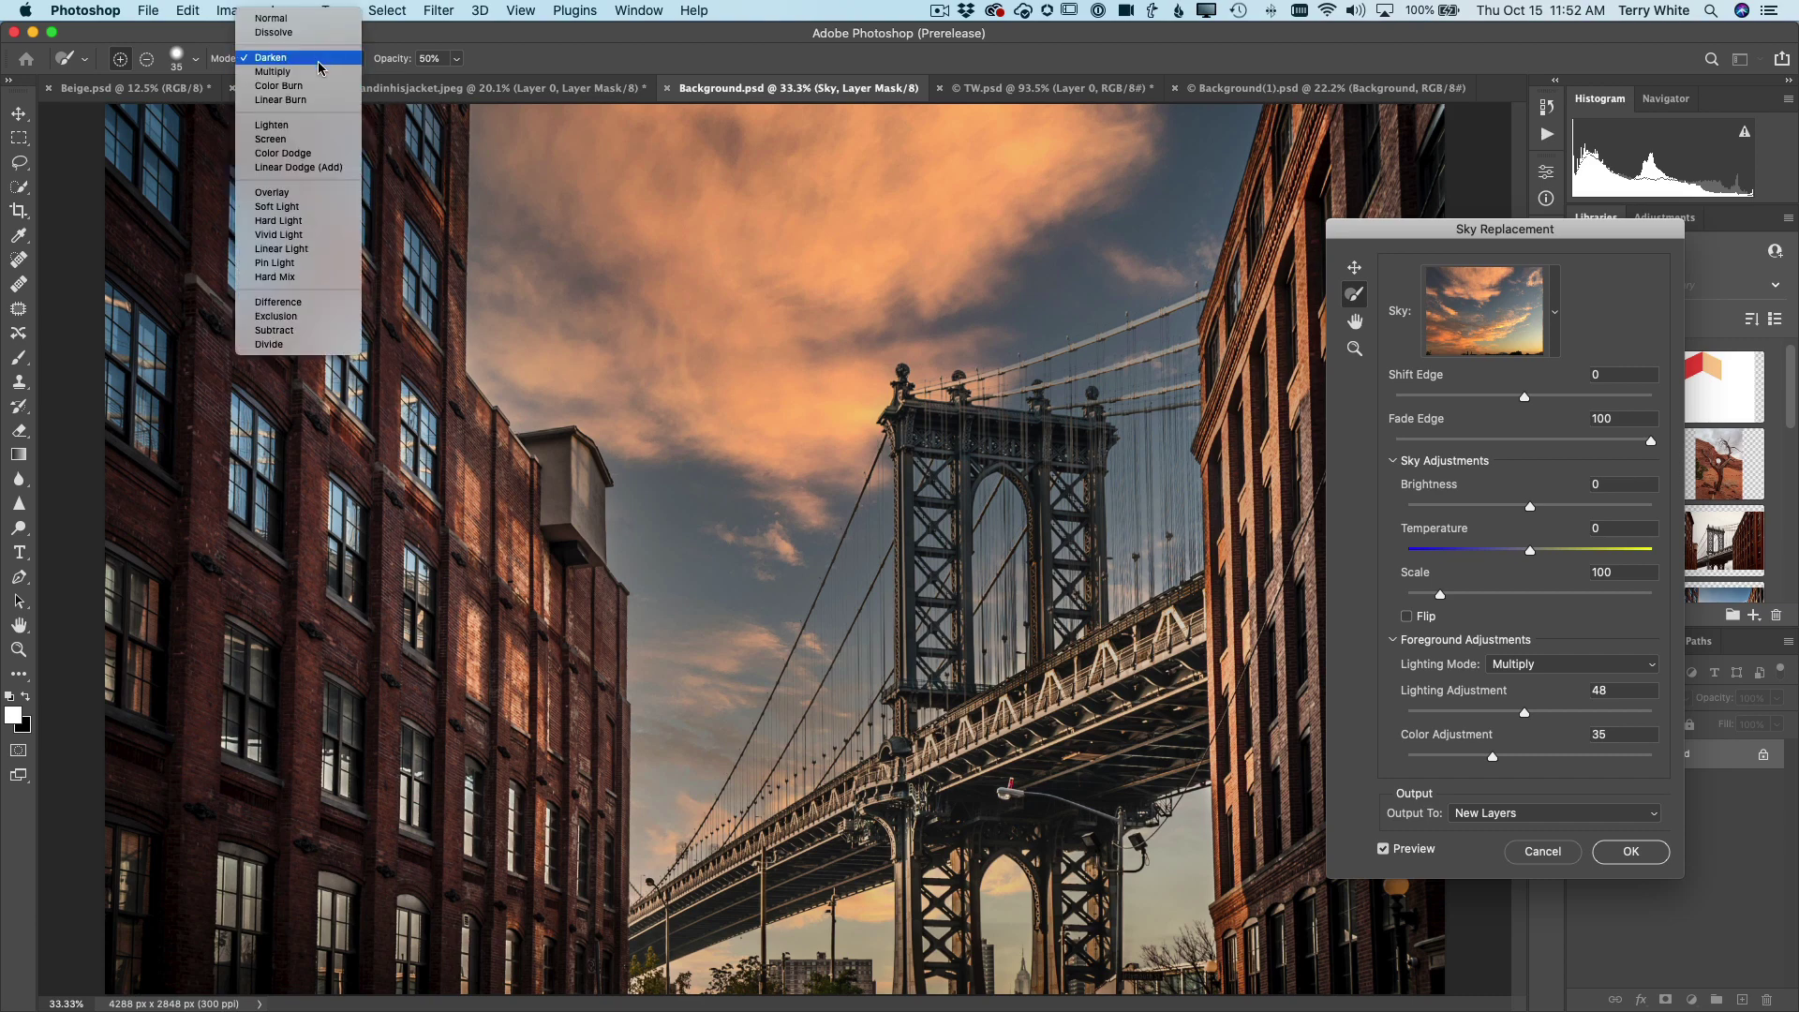
{"action": "left_click", "coordinate": [318, 18]}
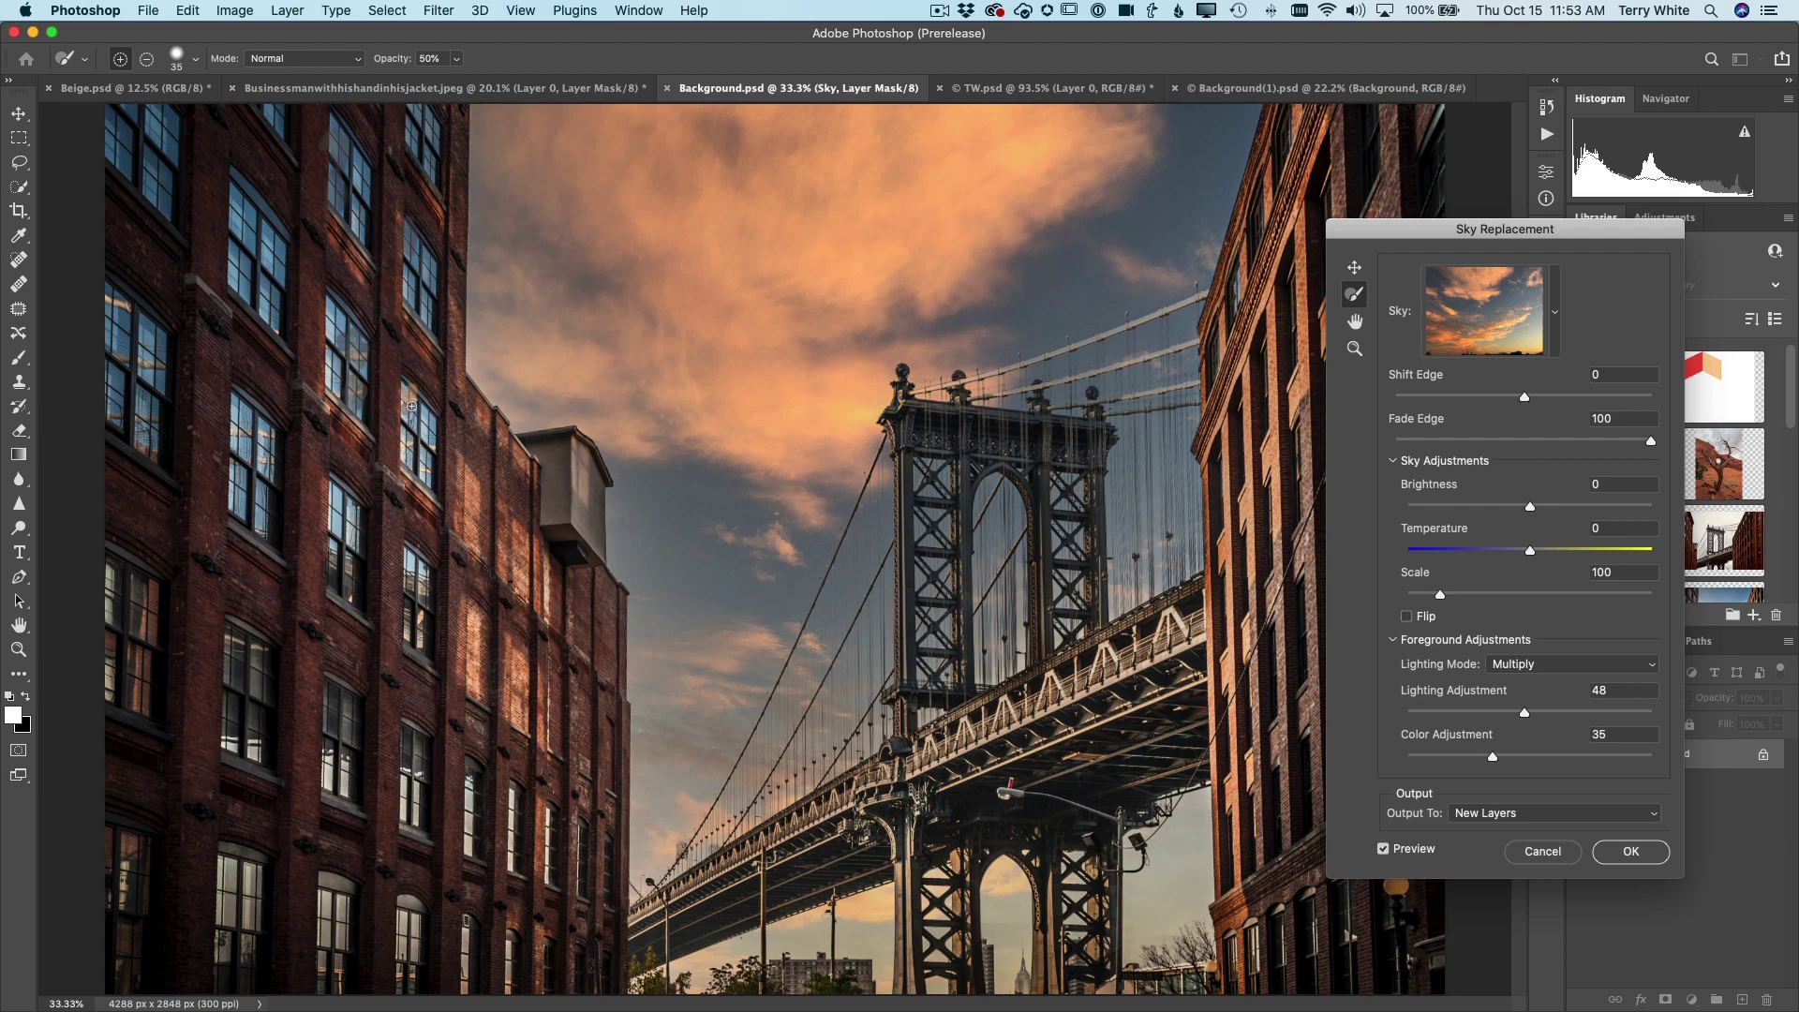
Step: Move the Sky Replacement dialog up-left and browse the sky presets down to Spectacular
{"action": "left_click_drag", "start_coordinate": [1420, 229], "coordinate": [1118, 186]}
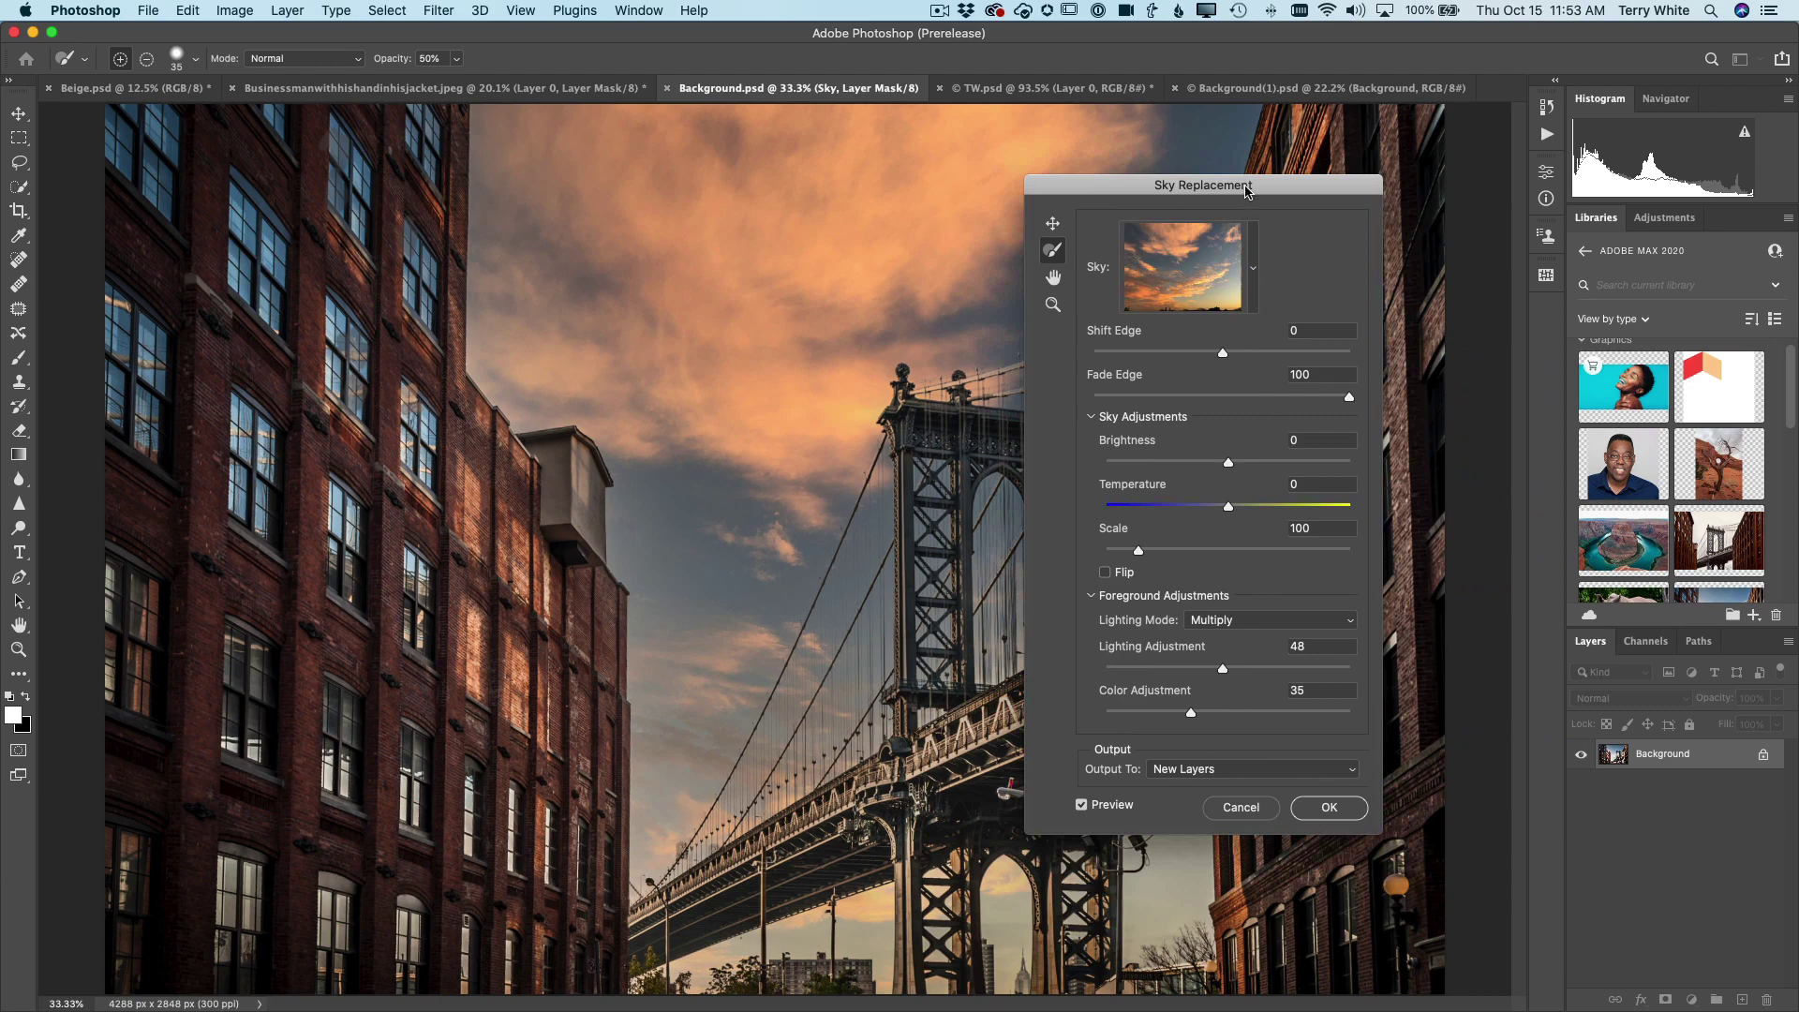
{"action": "left_click", "coordinate": [1253, 270]}
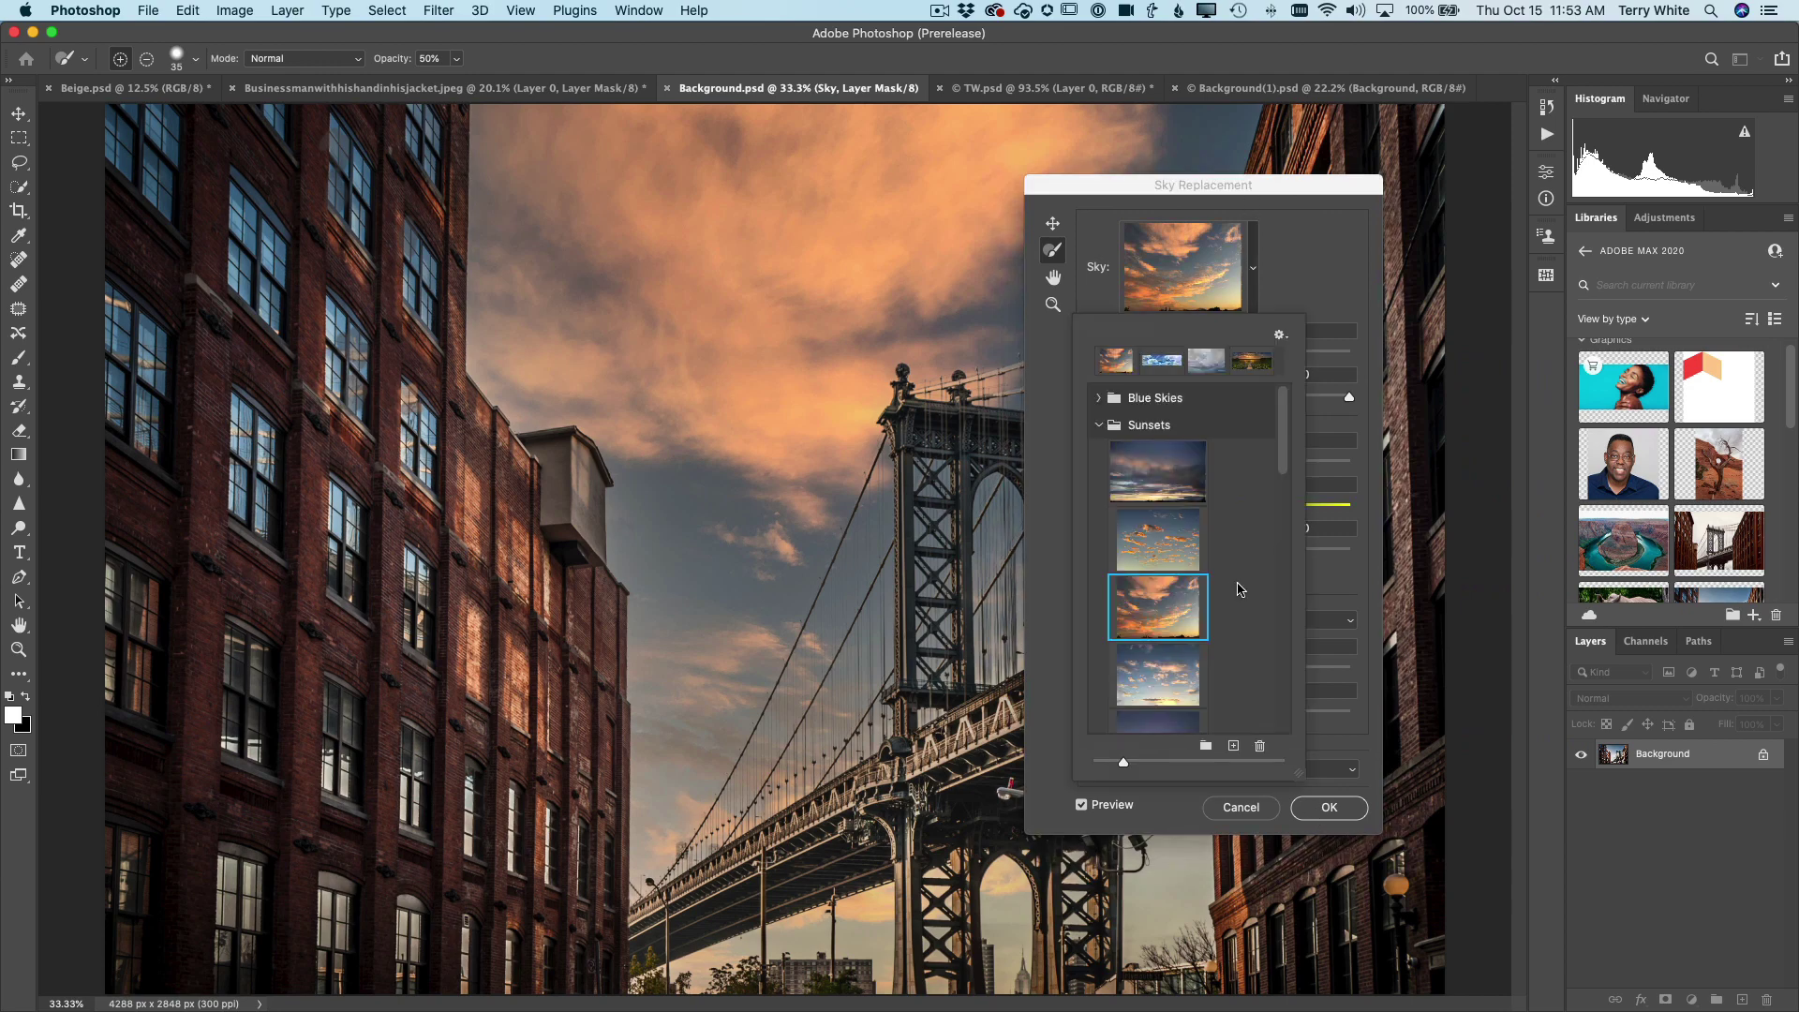
{"action": "scroll", "coordinate": [1209, 592], "scroll_direction": "down", "scroll_amount": 5}
{"action": "scroll", "coordinate": [1190, 590], "scroll_direction": "down", "scroll_amount": 5}
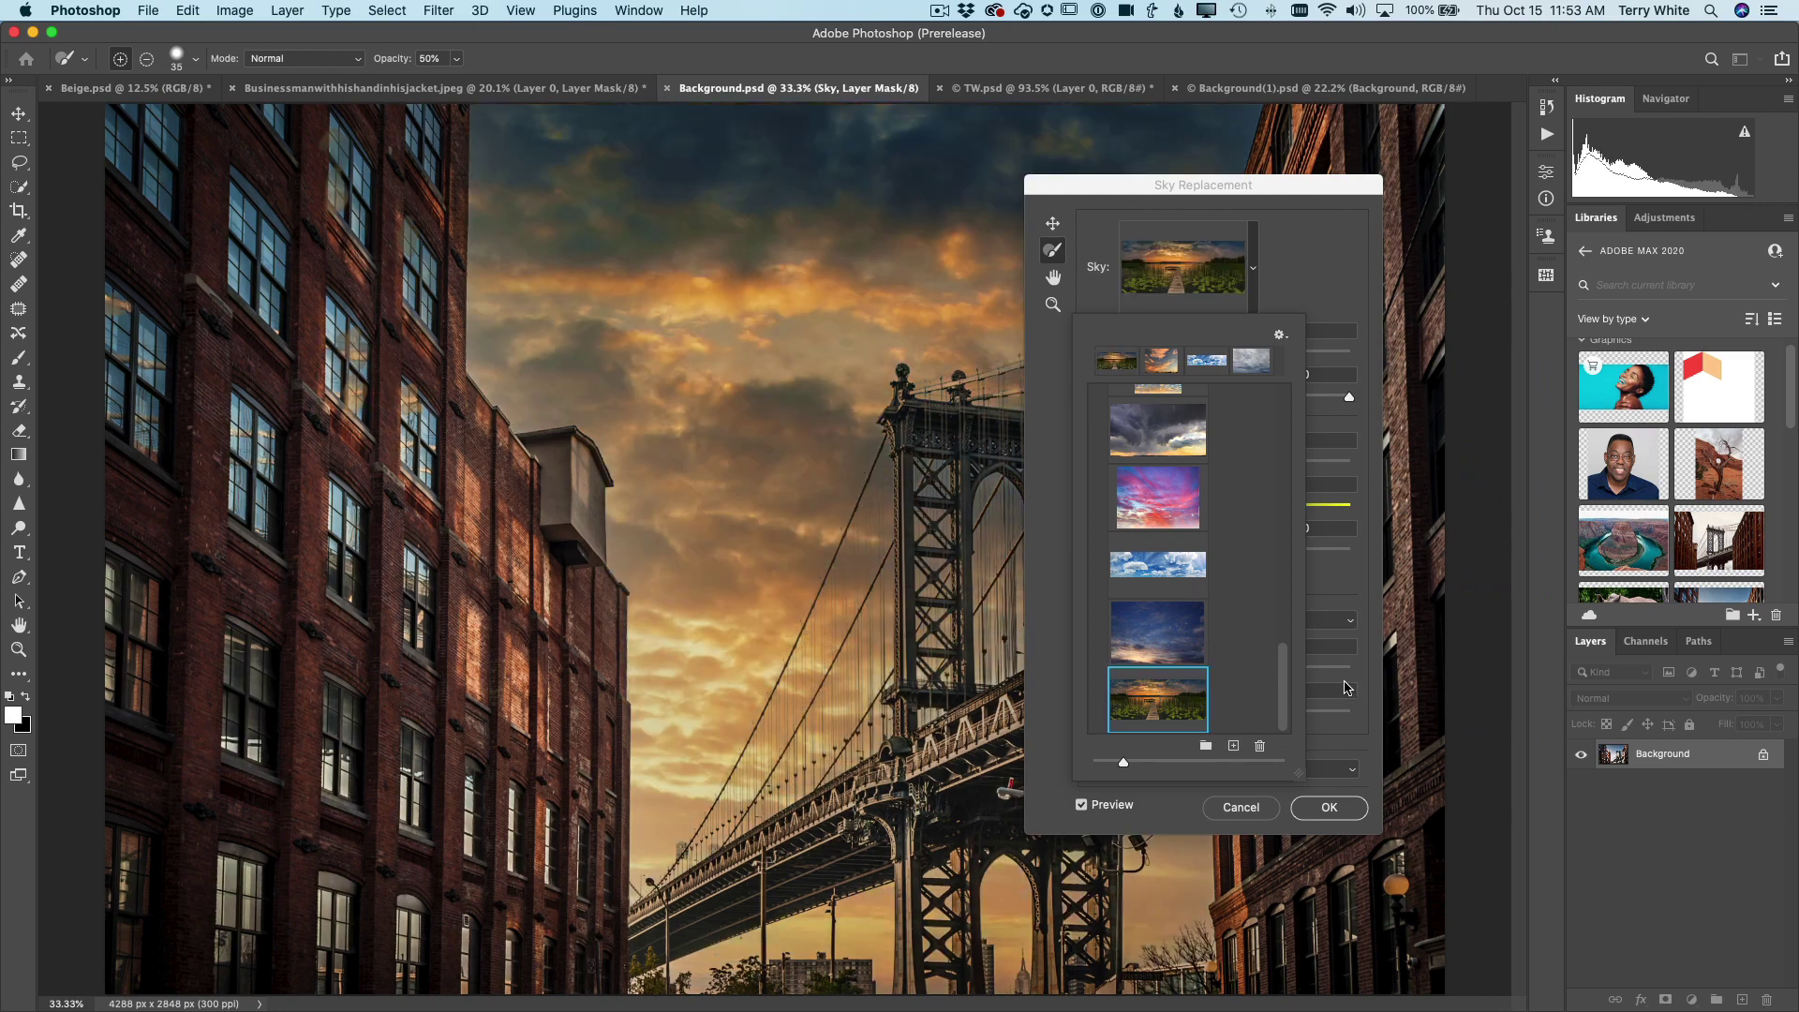
Step: Apply the golden sunset sky, then view the Sky layer mask alone and return to the composite
{"action": "left_click", "coordinate": [1334, 808]}
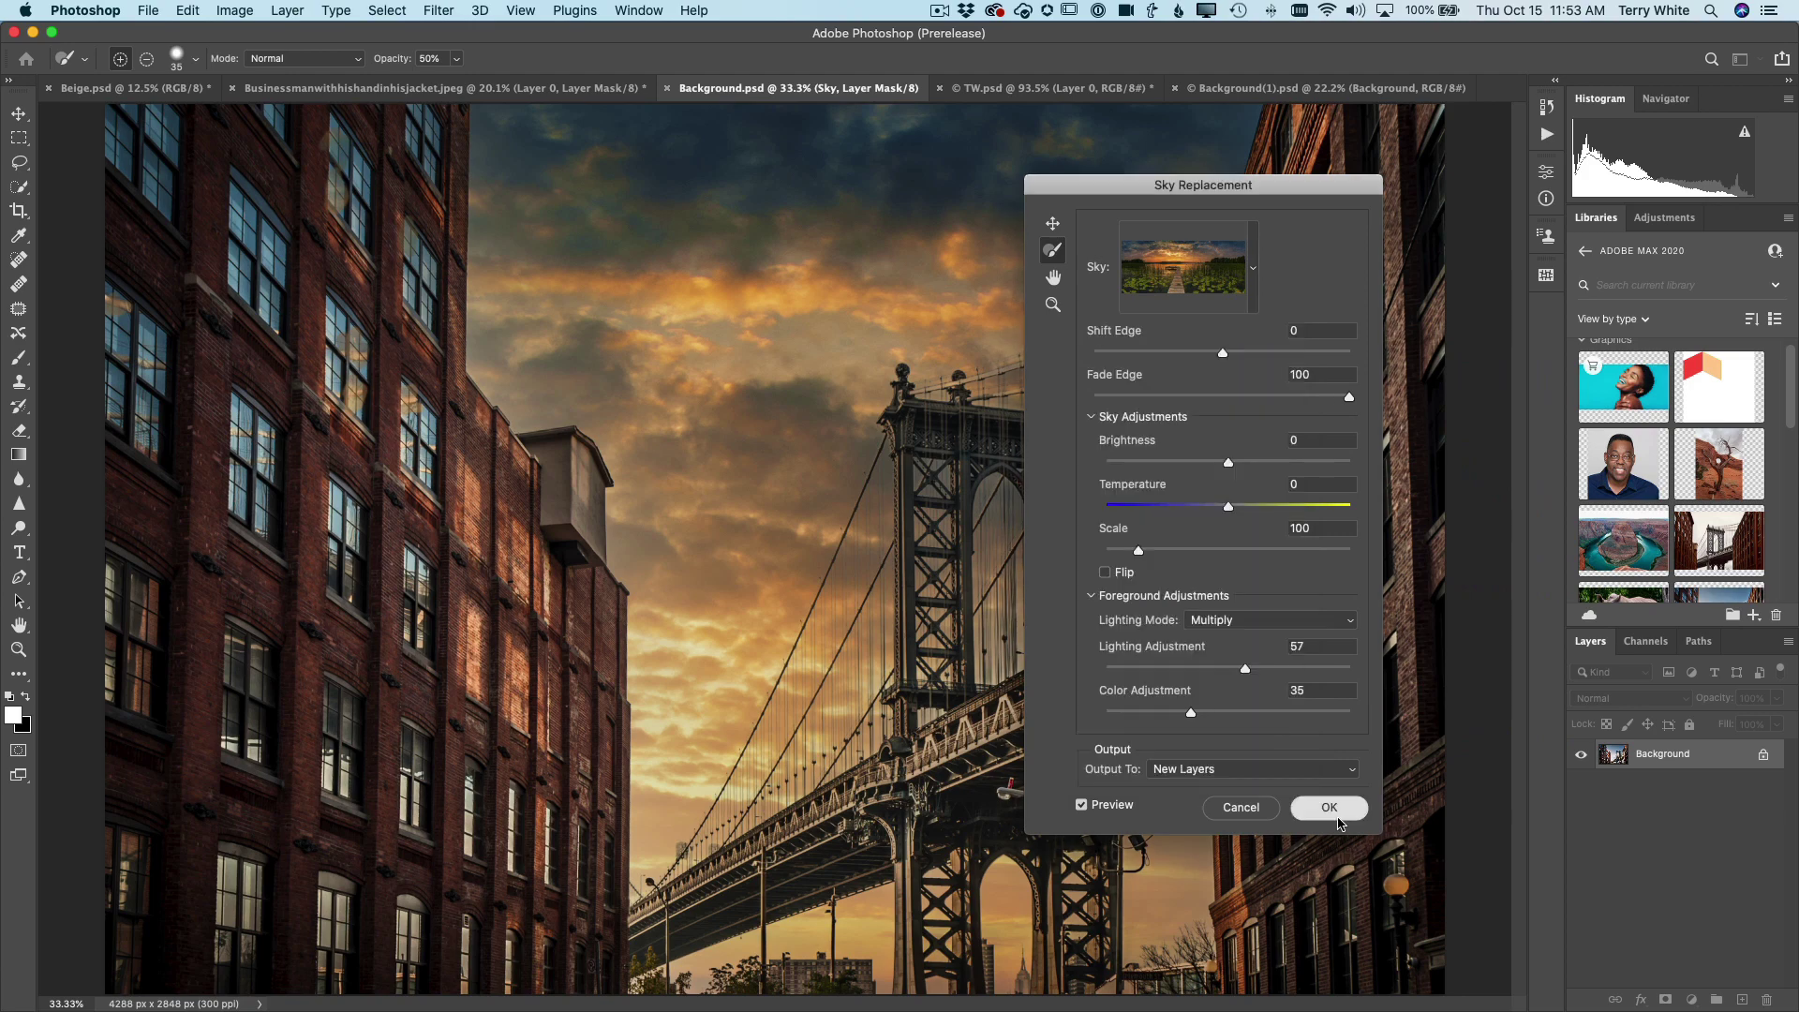
{"action": "left_click", "coordinate": [1334, 808]}
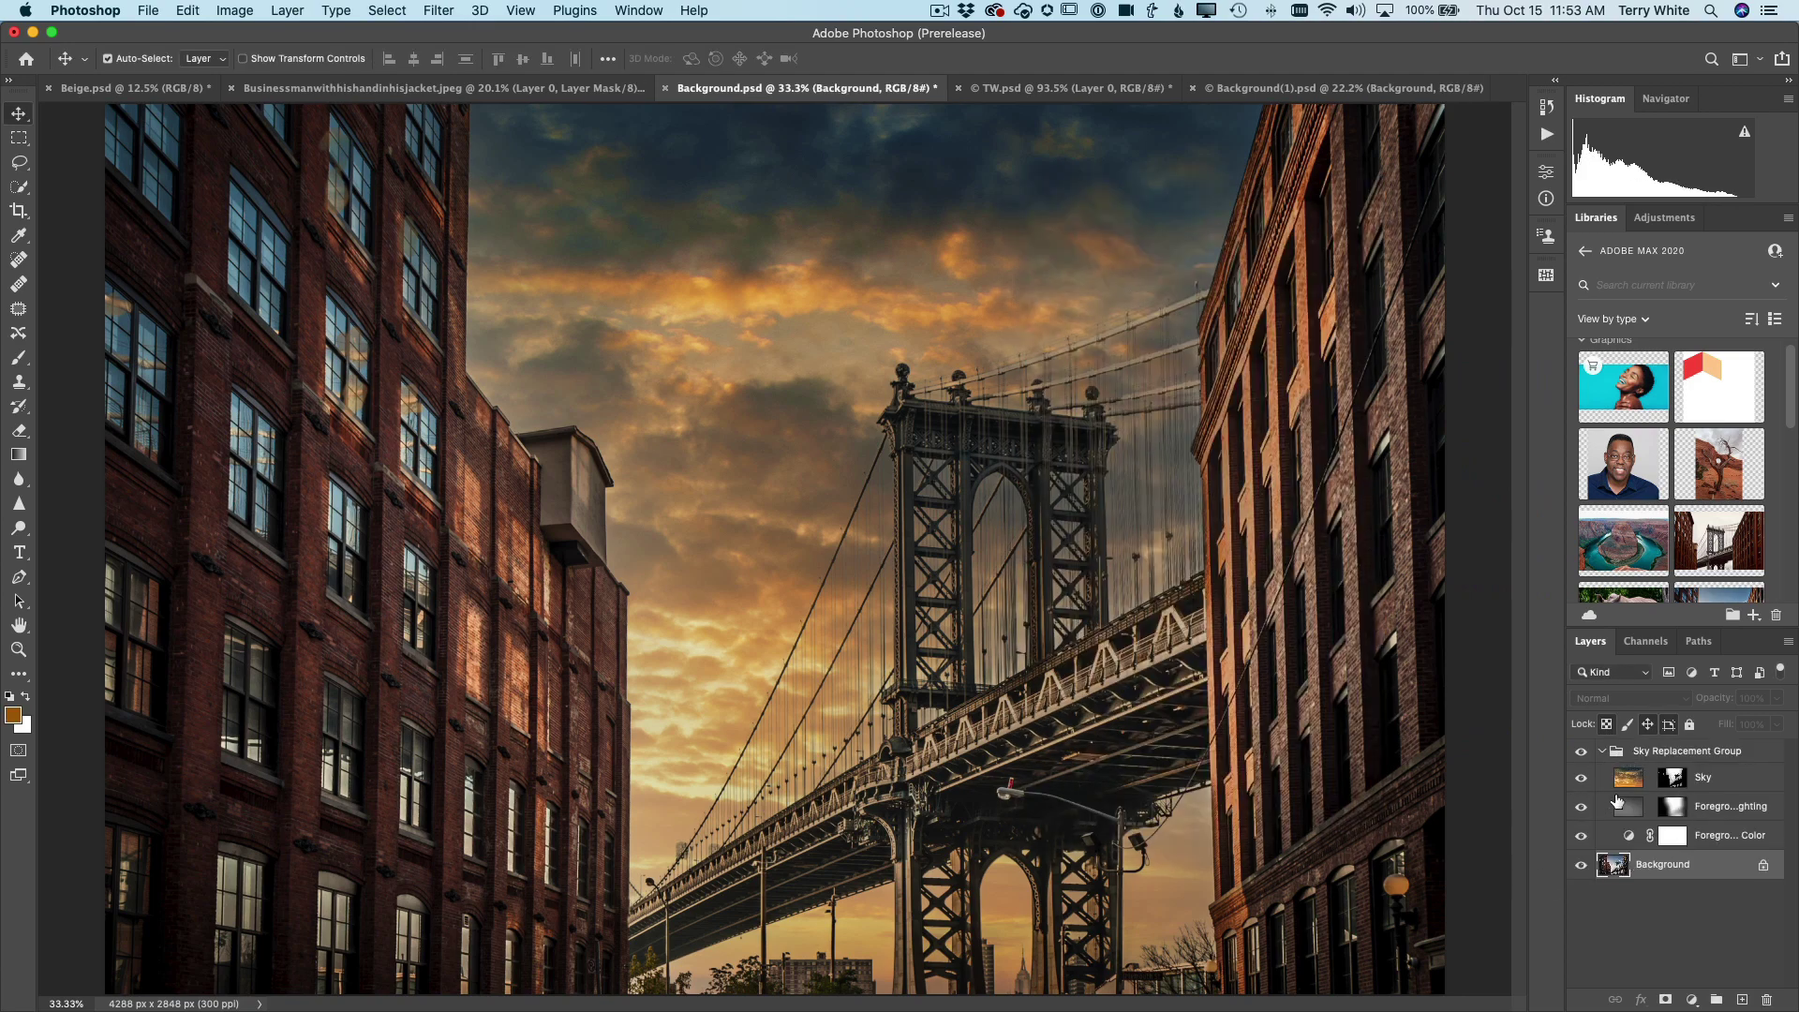
{"action": "left_click", "coordinate": [1673, 780], "text": "alt"}
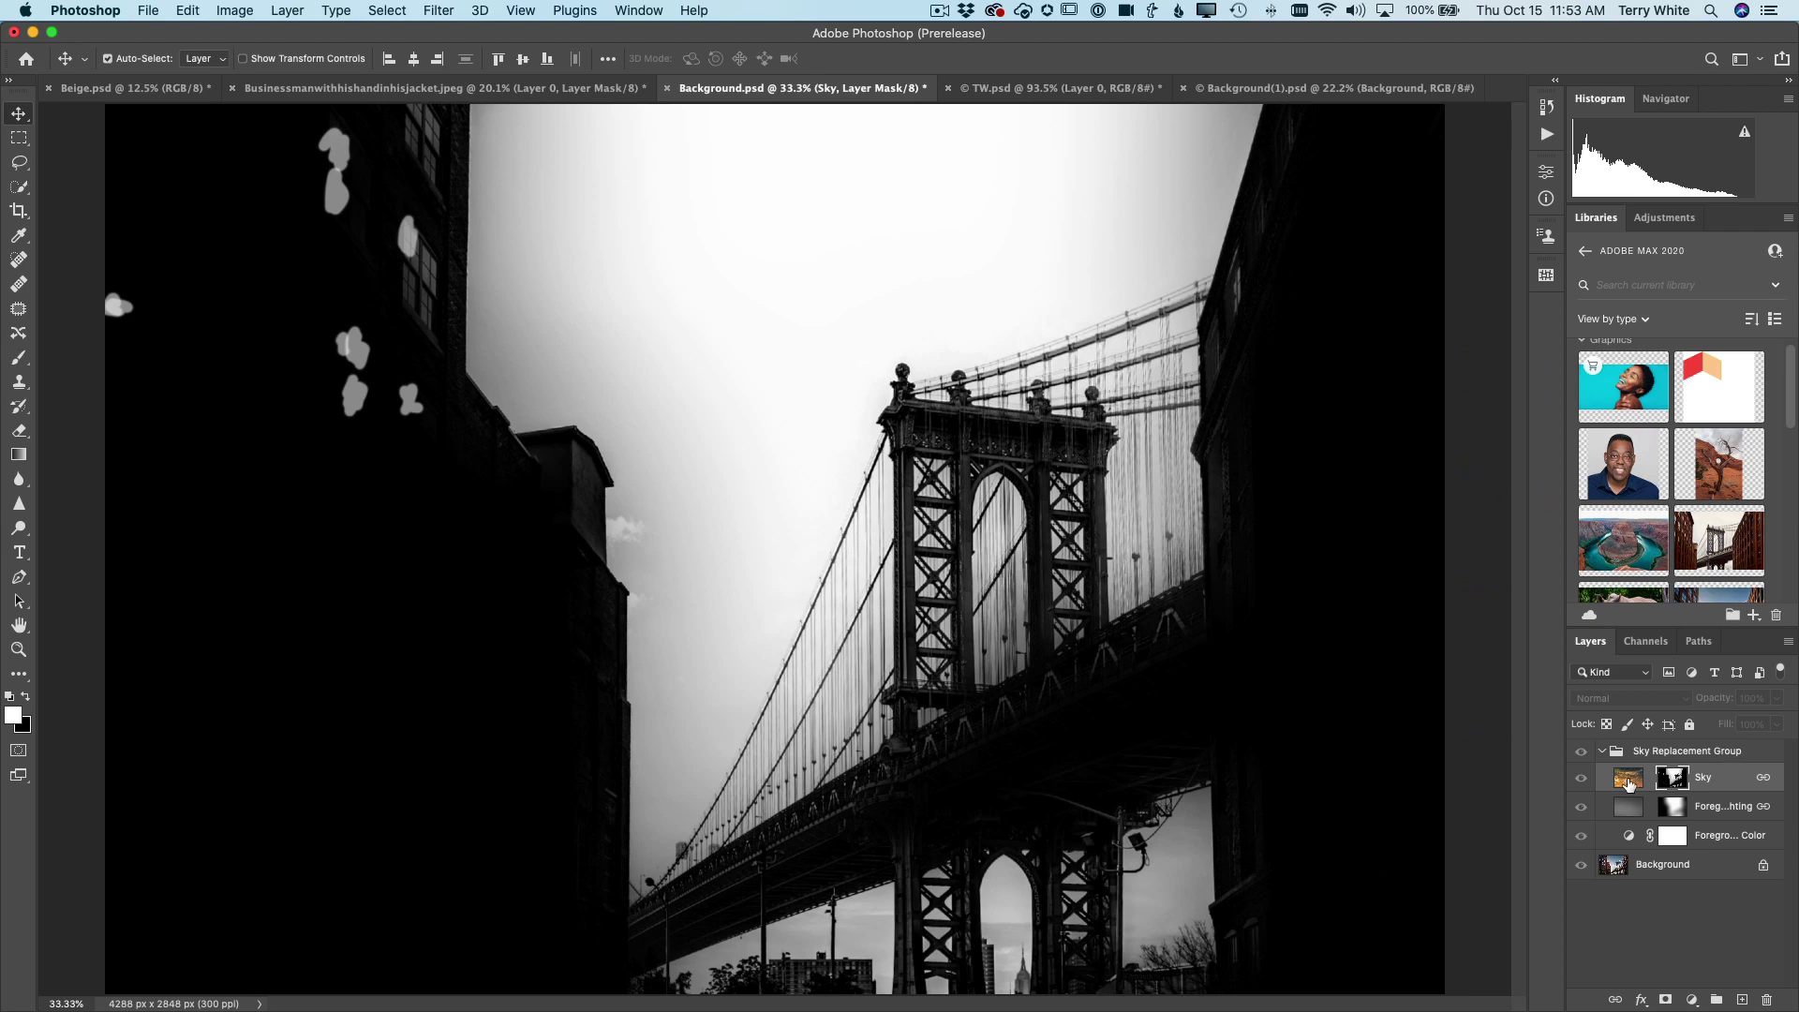
{"action": "left_click", "coordinate": [1676, 785], "text": "alt"}
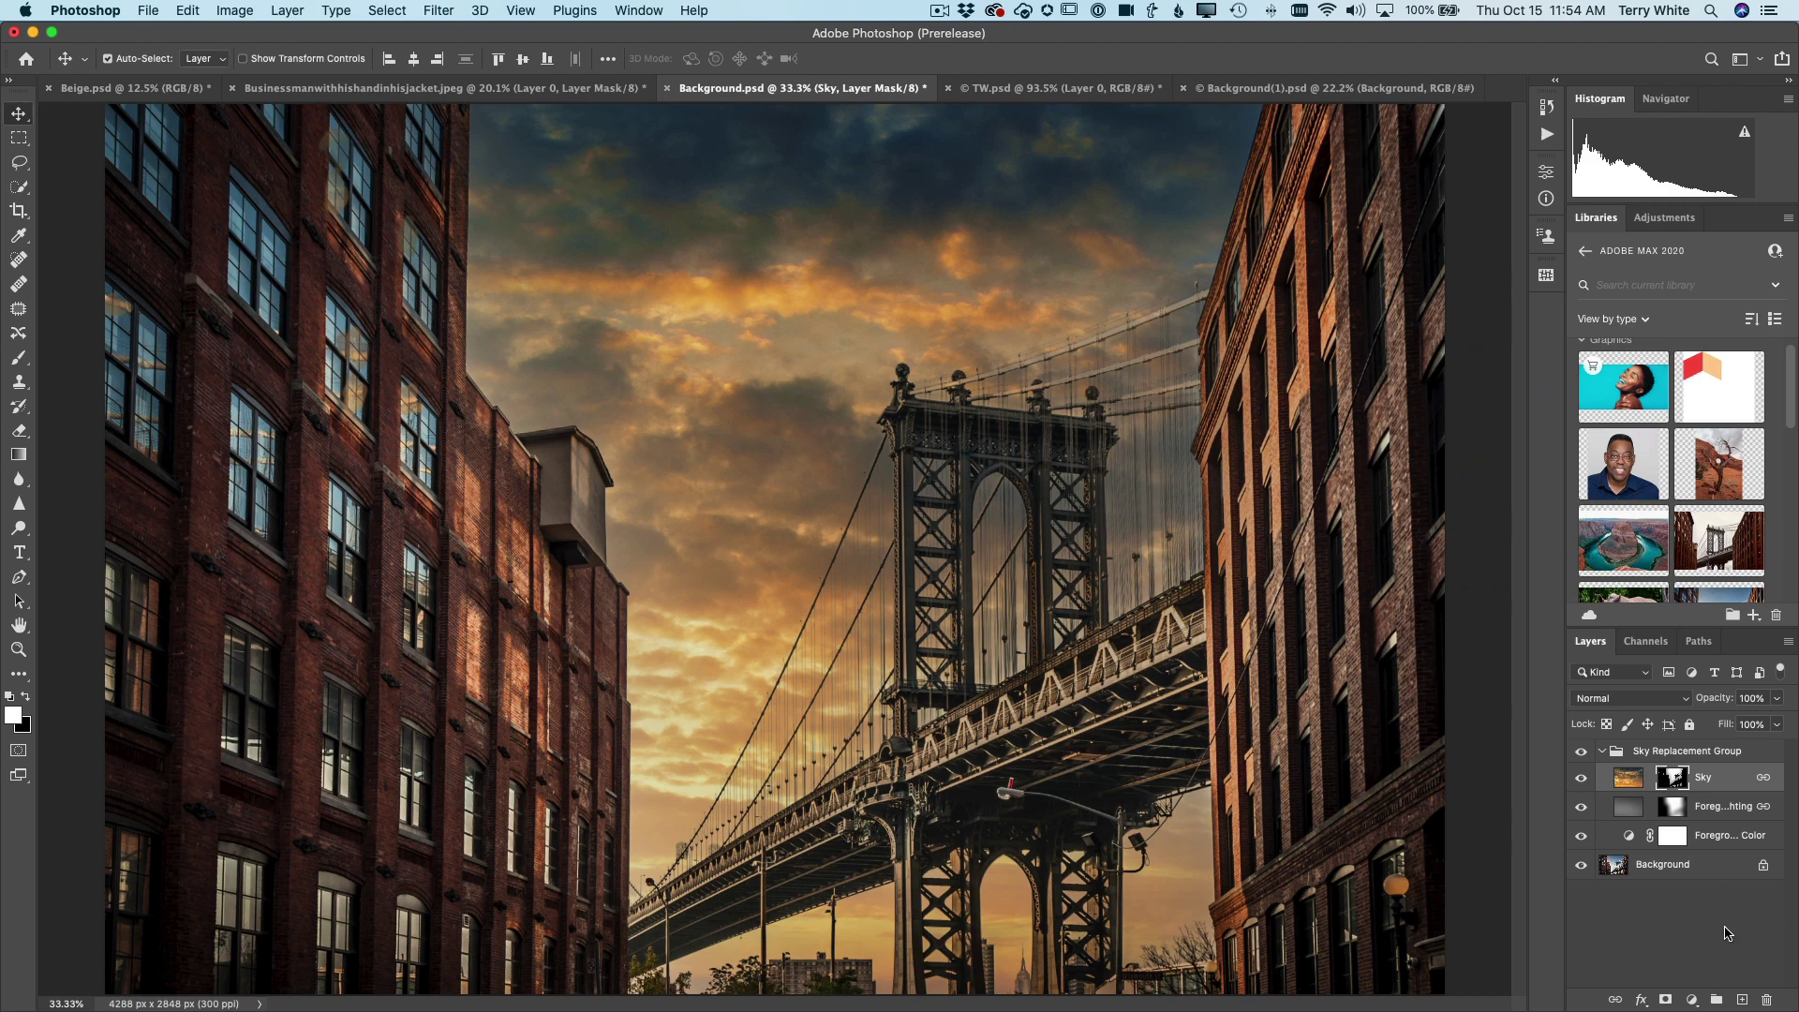
{"action": "left_click", "coordinate": [1581, 751]}
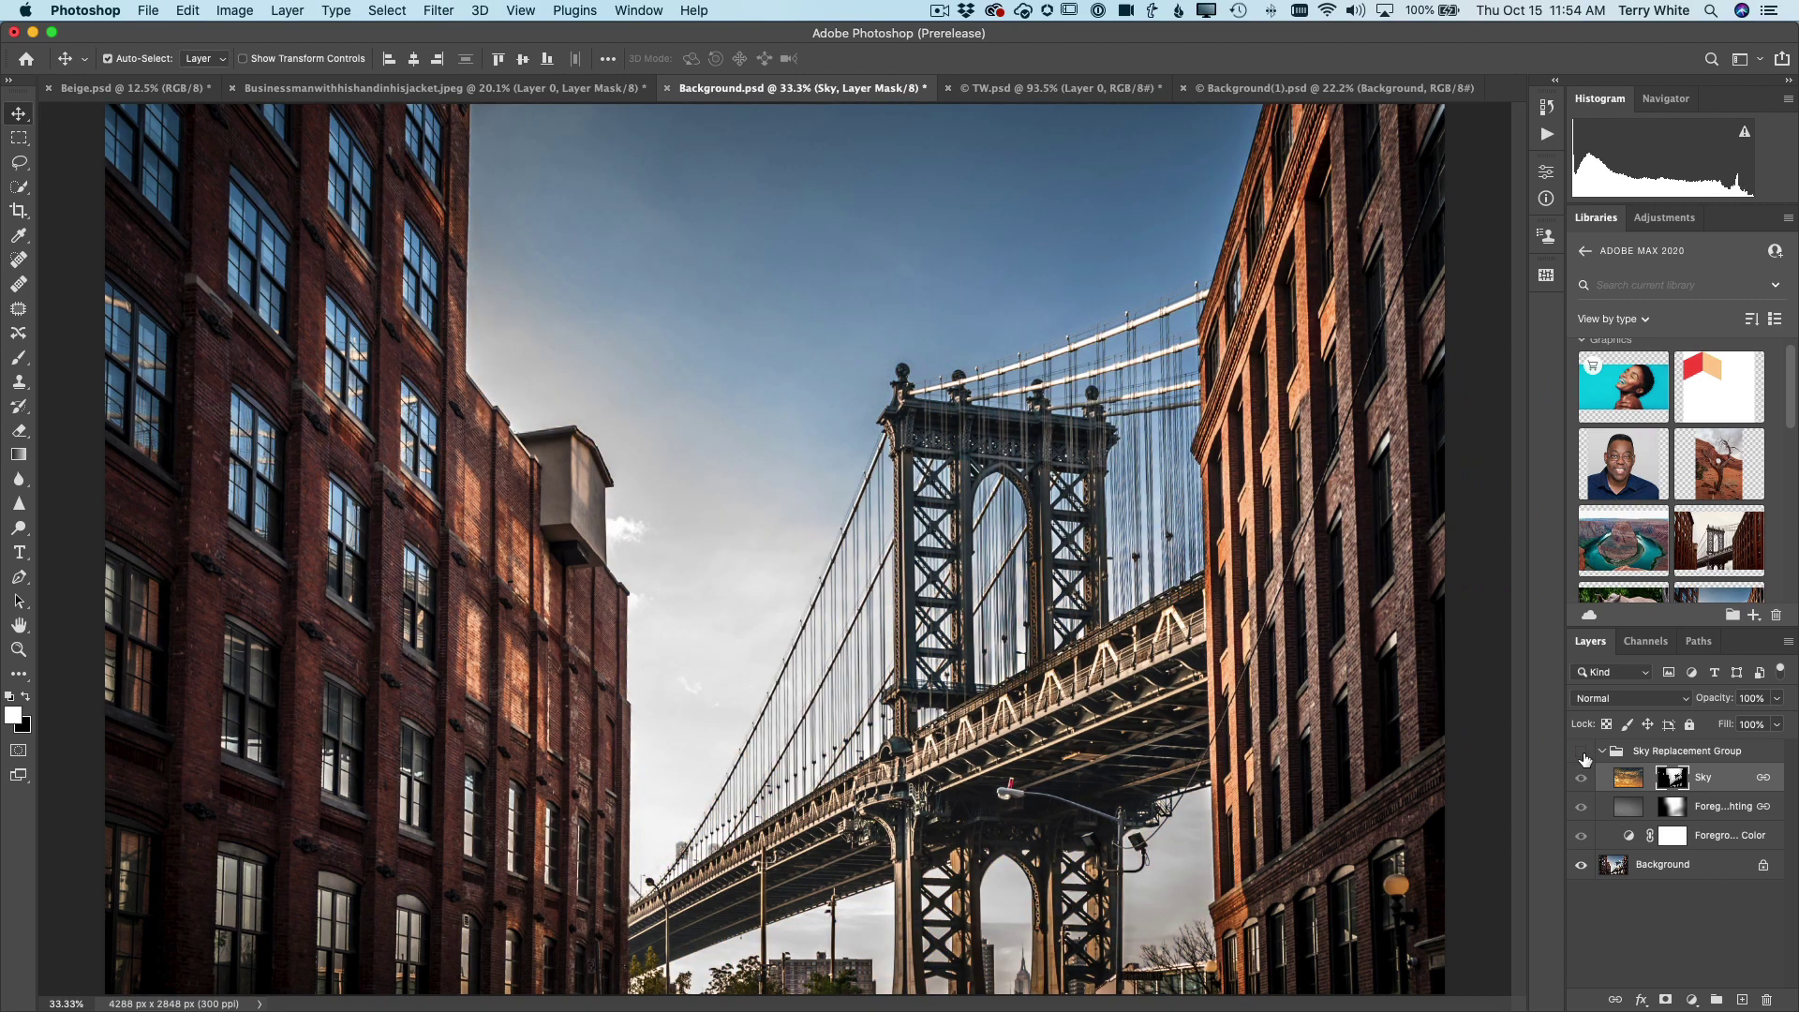
{"action": "left_click", "coordinate": [1581, 751]}
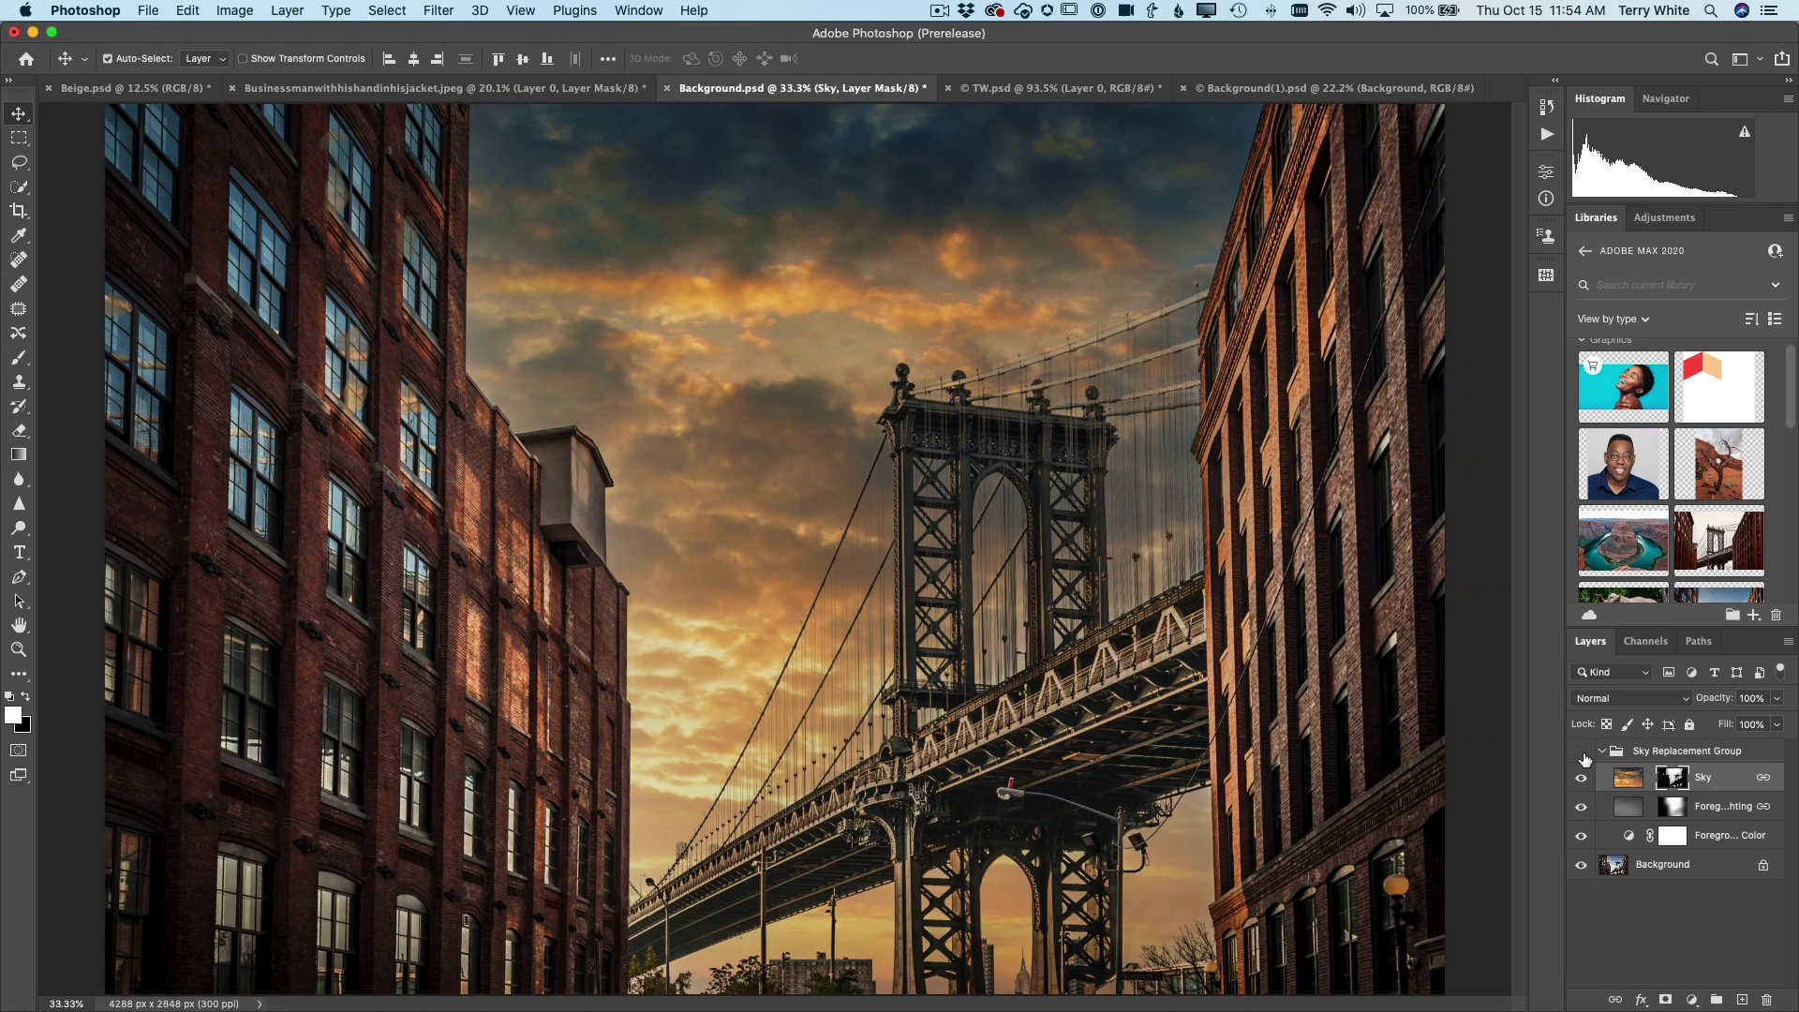
{"action": "left_click", "coordinate": [1581, 751]}
{"action": "left_click", "coordinate": [1582, 751]}
{"action": "left_click", "coordinate": [1581, 751]}
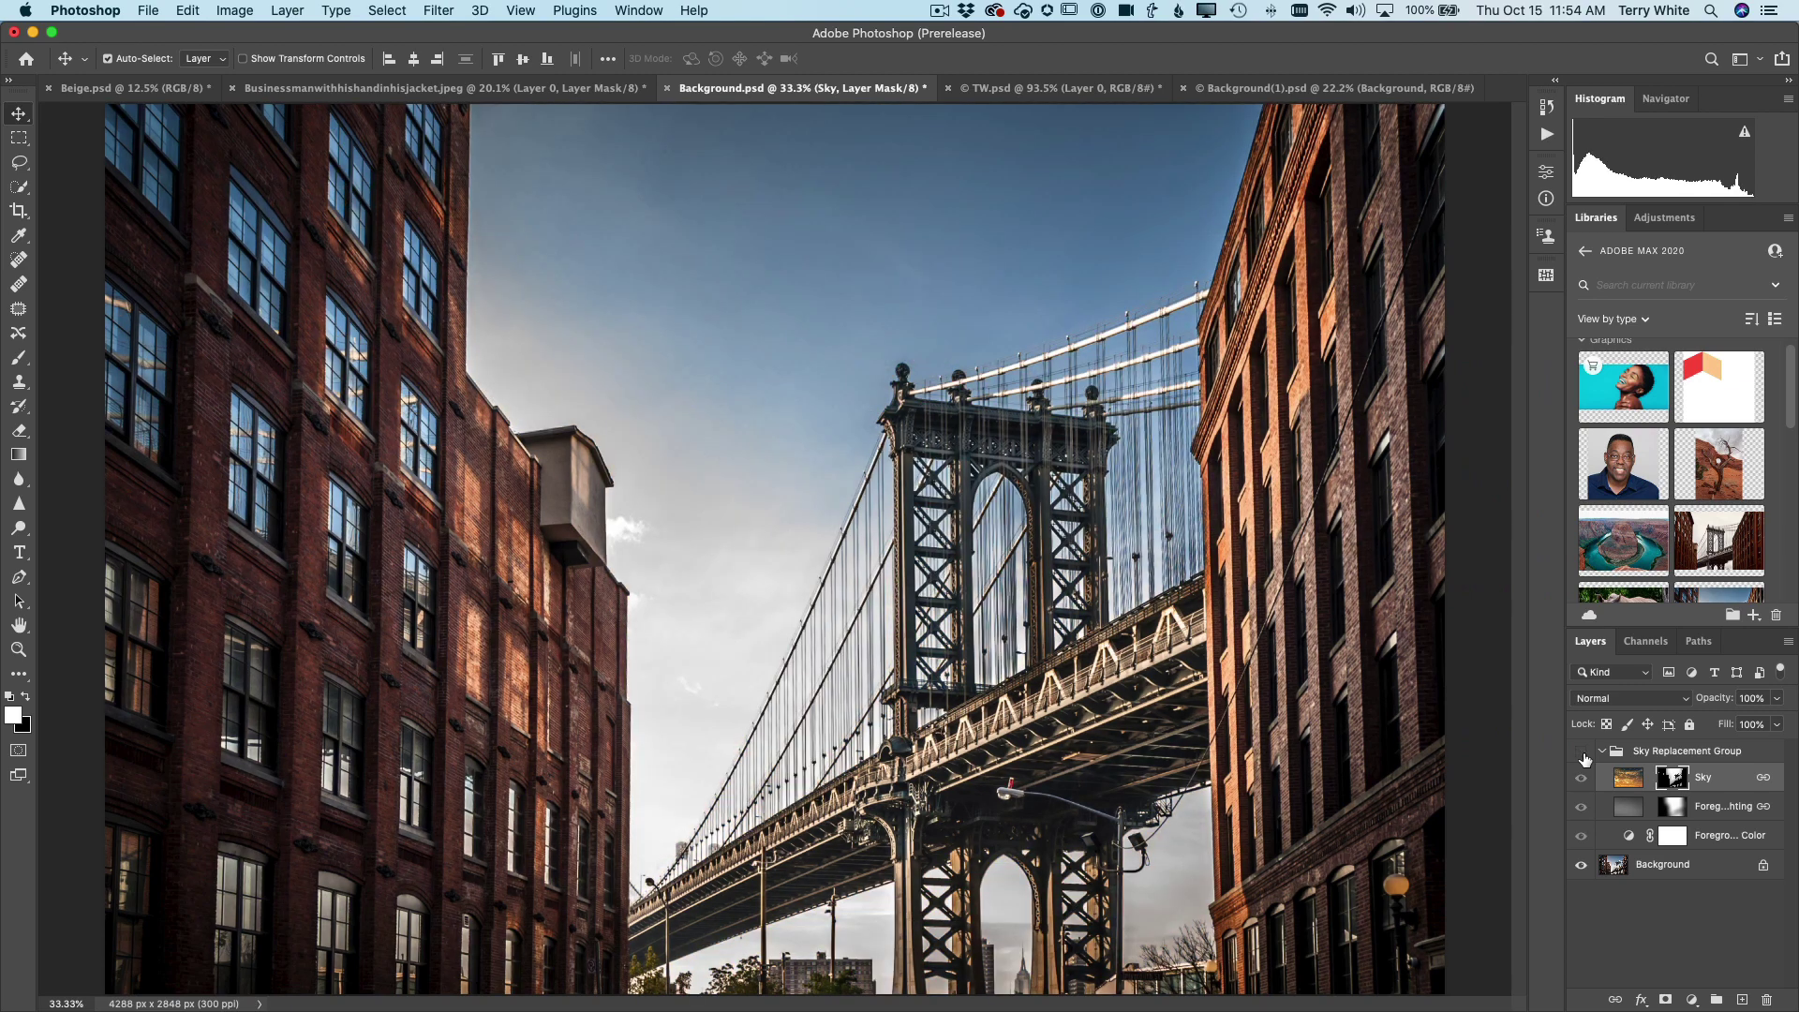
{"action": "left_click", "coordinate": [1581, 752]}
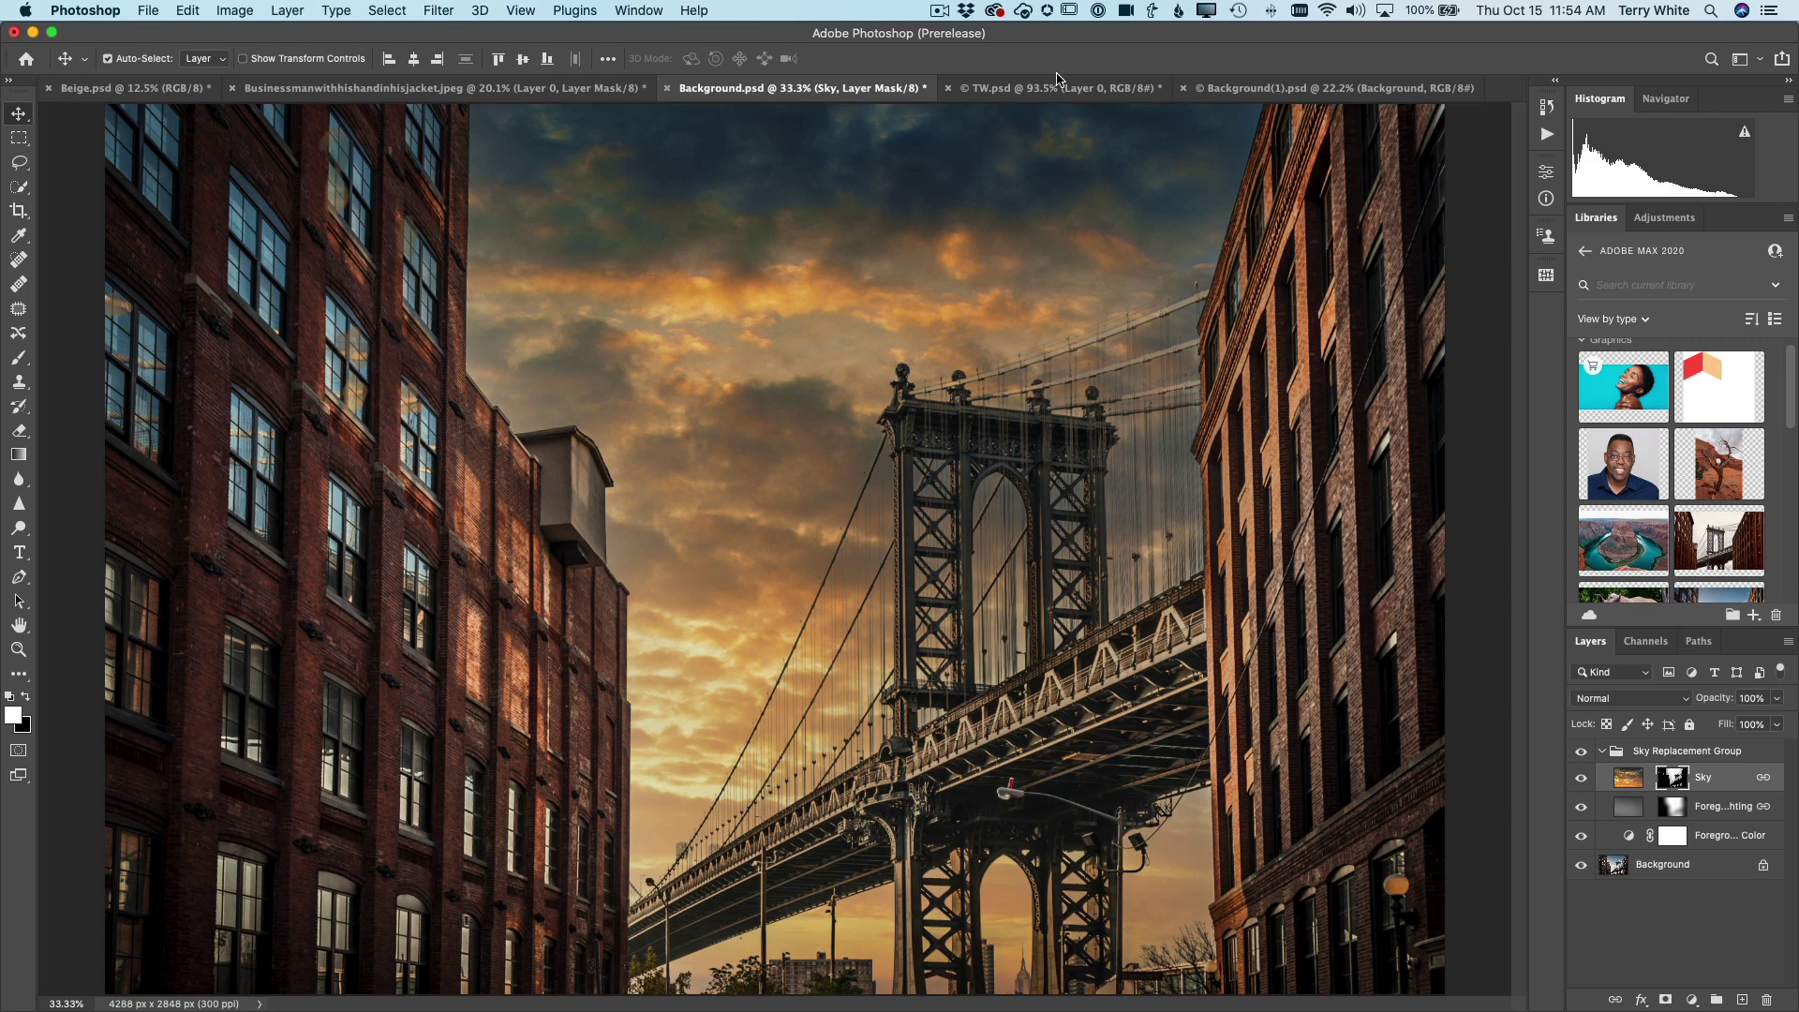
Step: Switch to the TW.psd headshot and glance at the Filter menu without choosing anything
{"action": "left_click", "coordinate": [1054, 88]}
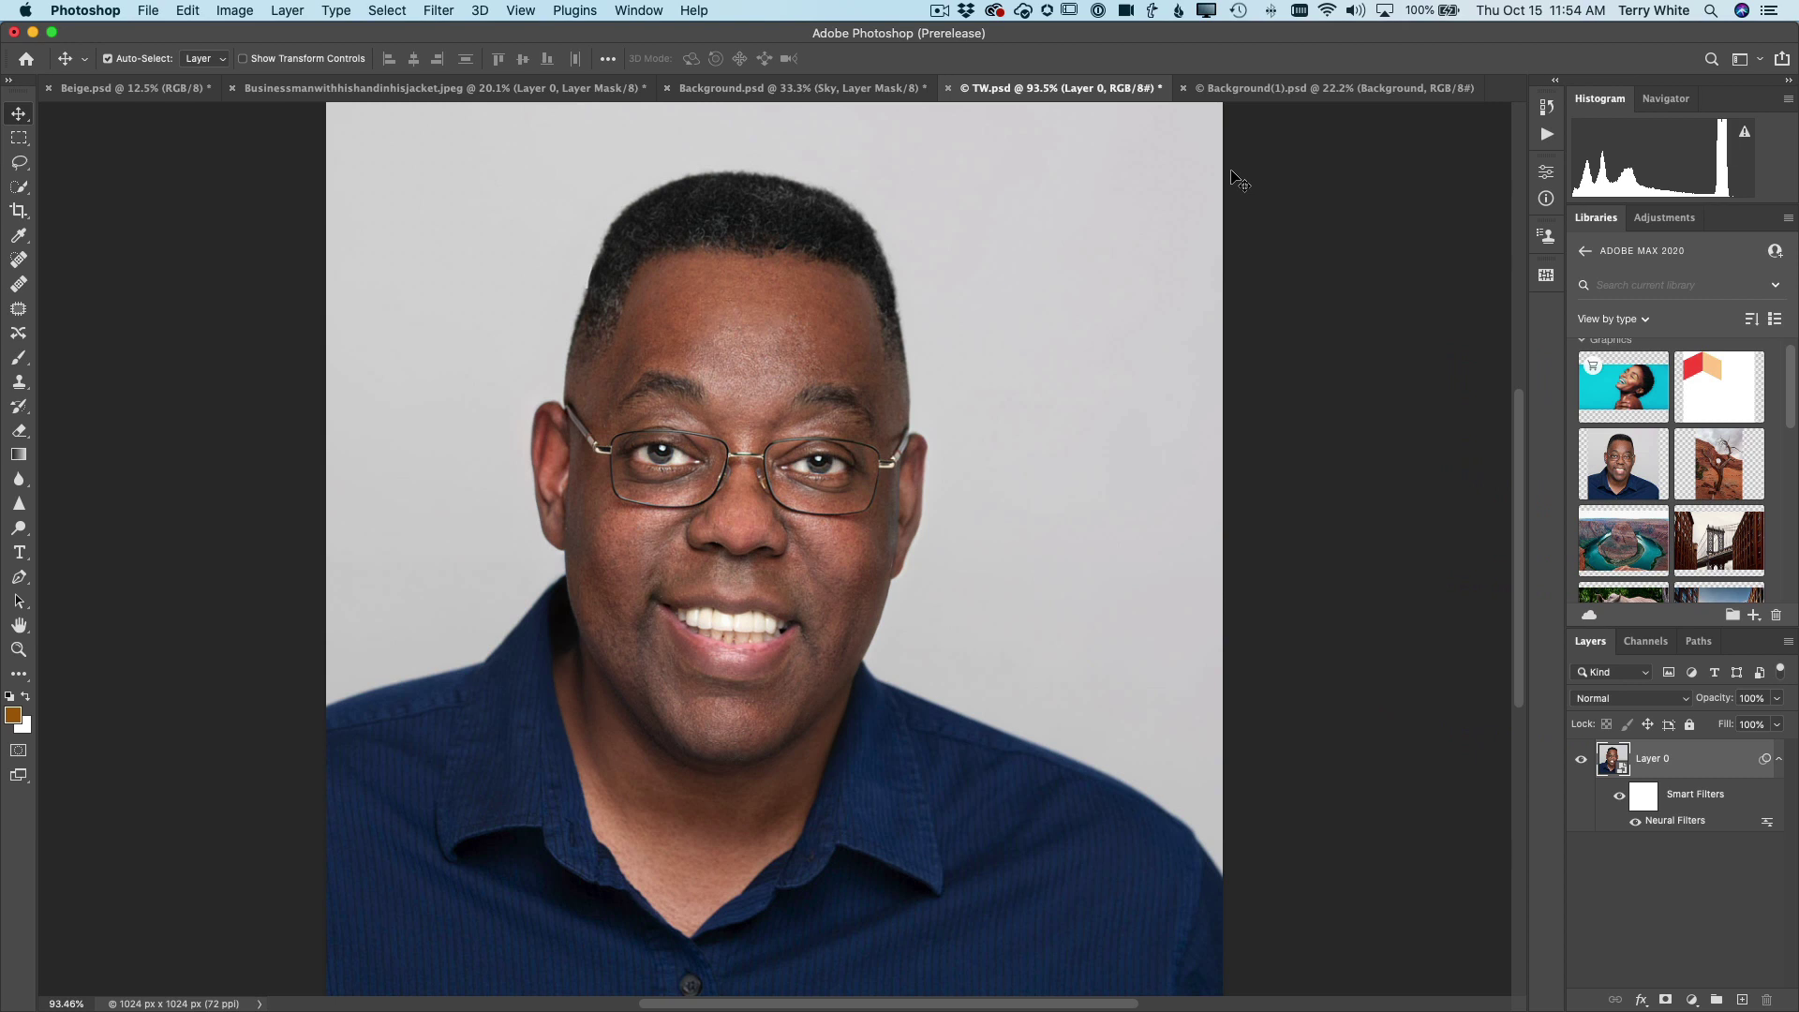
{"action": "left_click", "coordinate": [437, 12]}
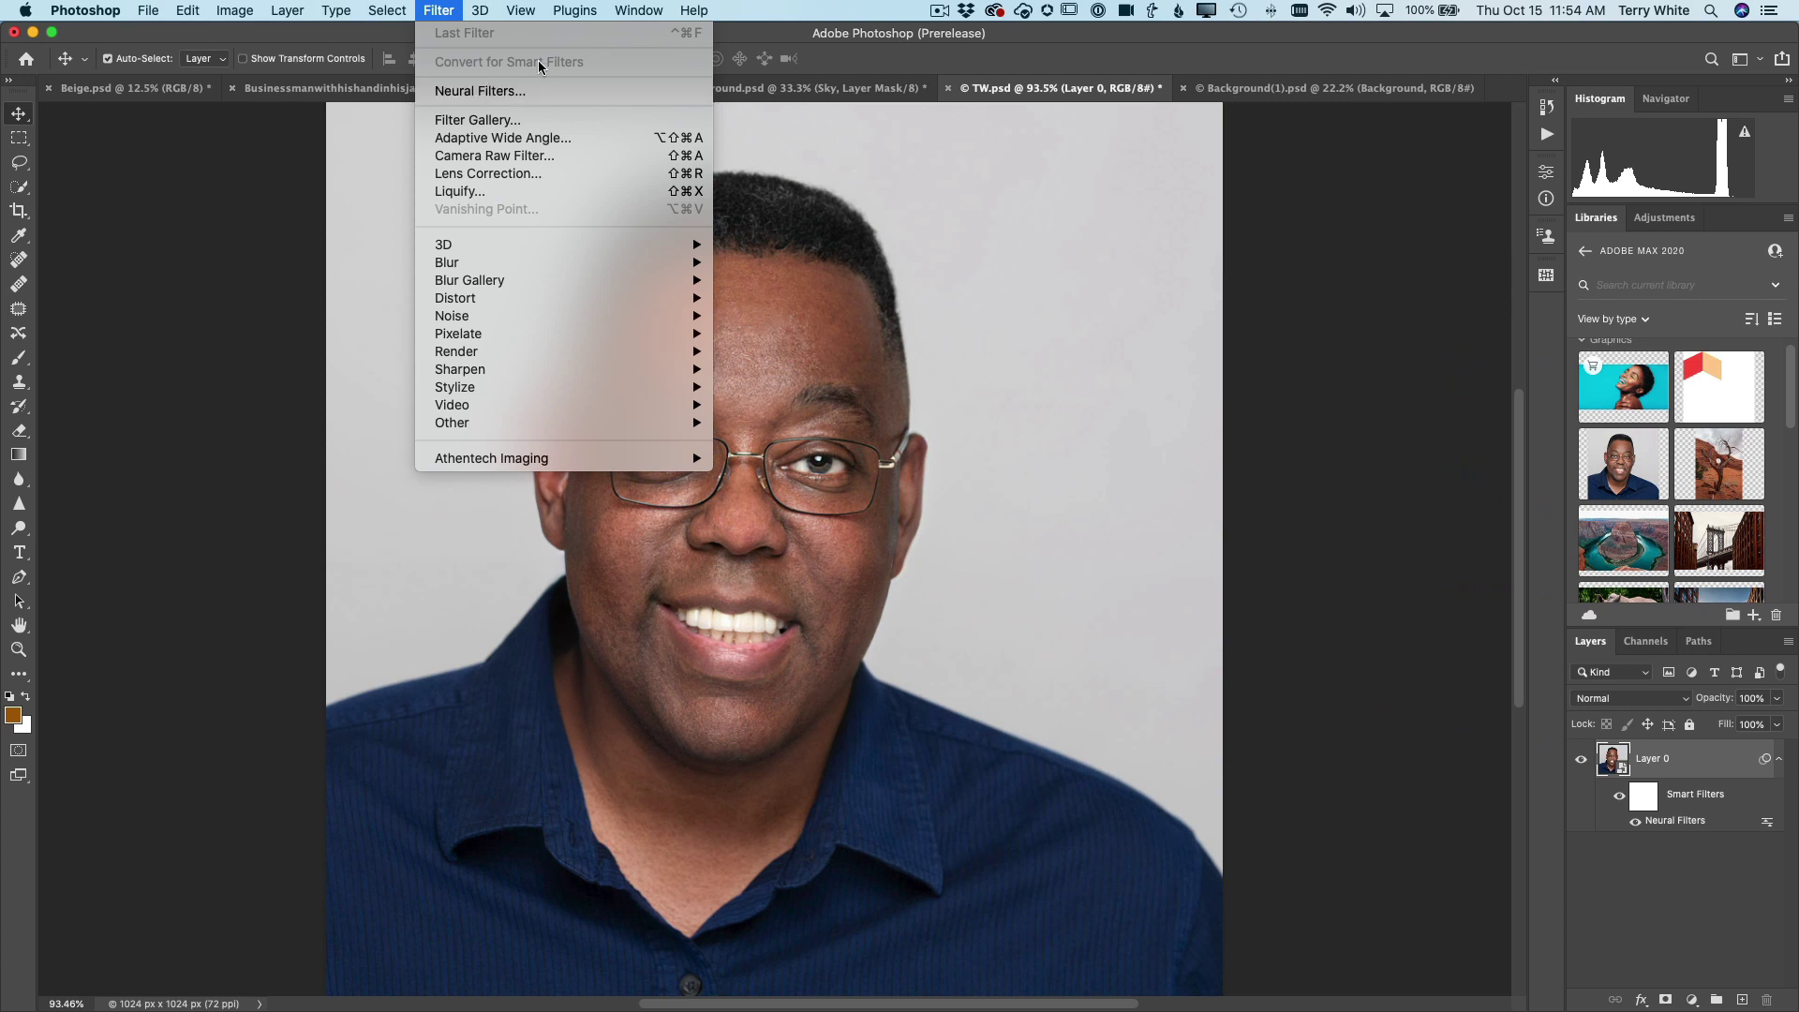
{"action": "left_click", "coordinate": [433, 9]}
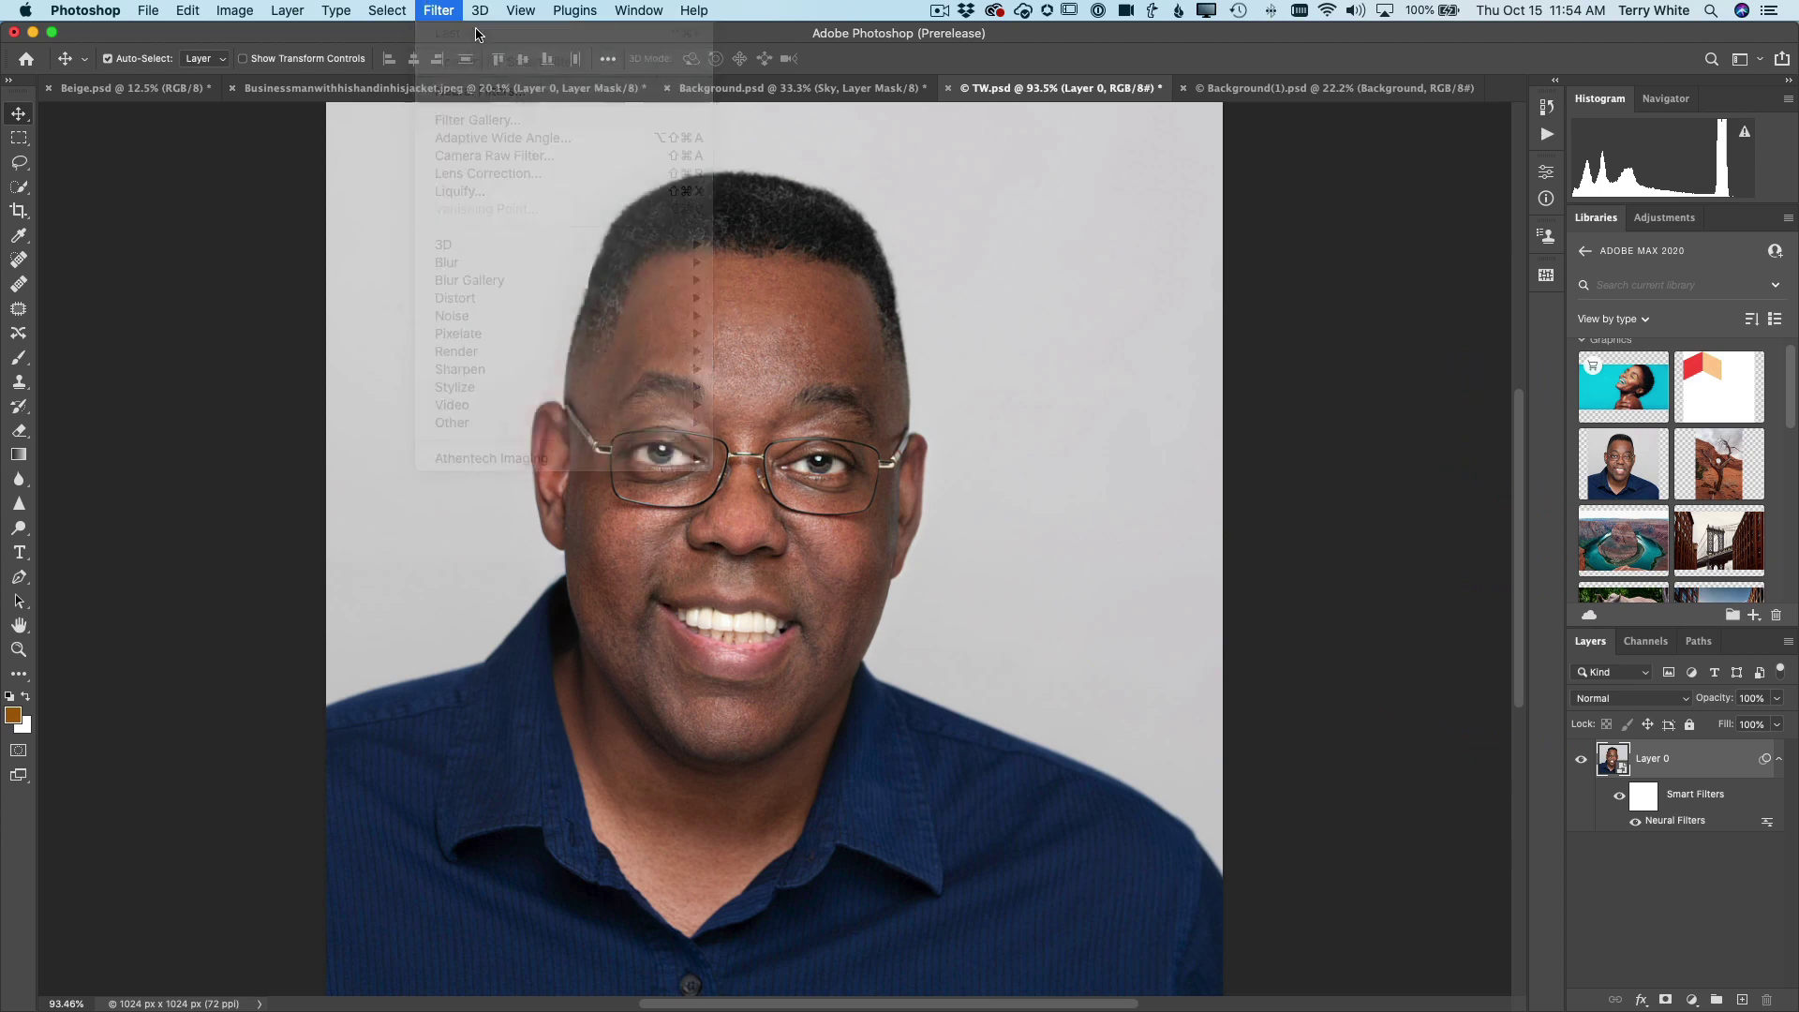
Step: Reopen Smart Portrait on the headshot and set Head direction to 23 and Gaze to -28
{"action": "double_click", "coordinate": [1673, 822]}
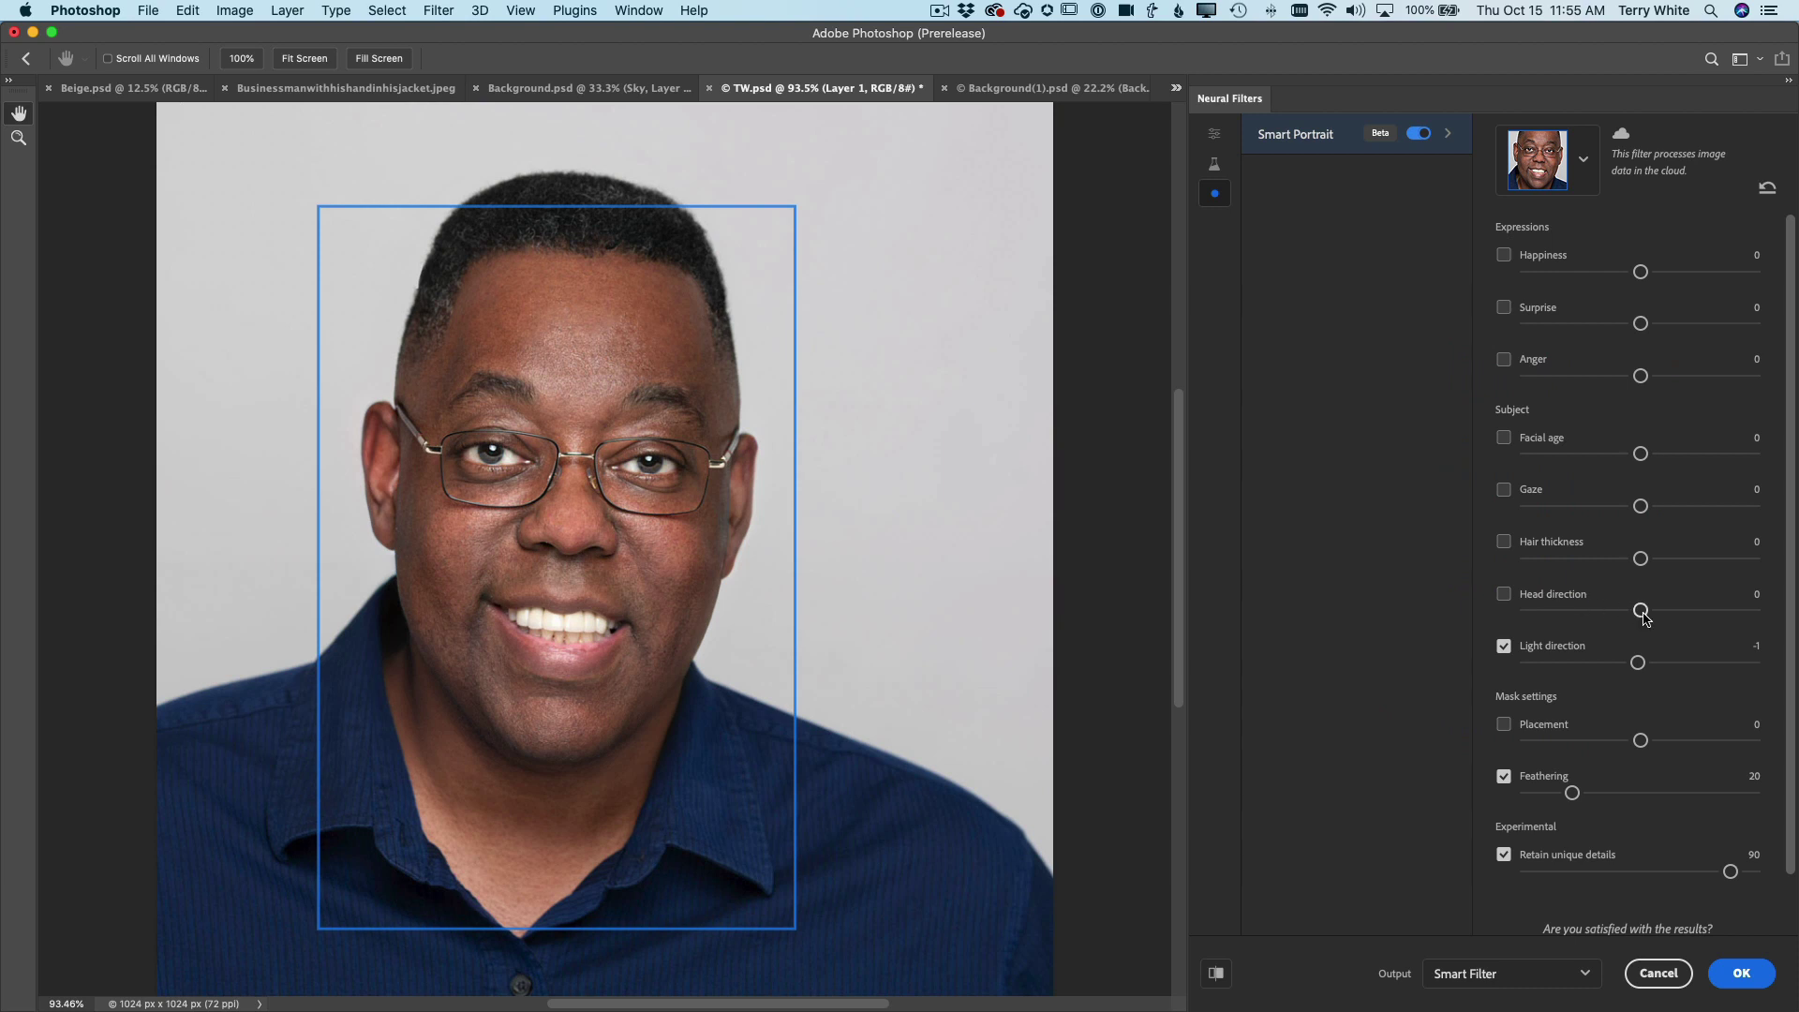
{"action": "left_click_drag", "start_coordinate": [1644, 617], "coordinate": [1589, 617]}
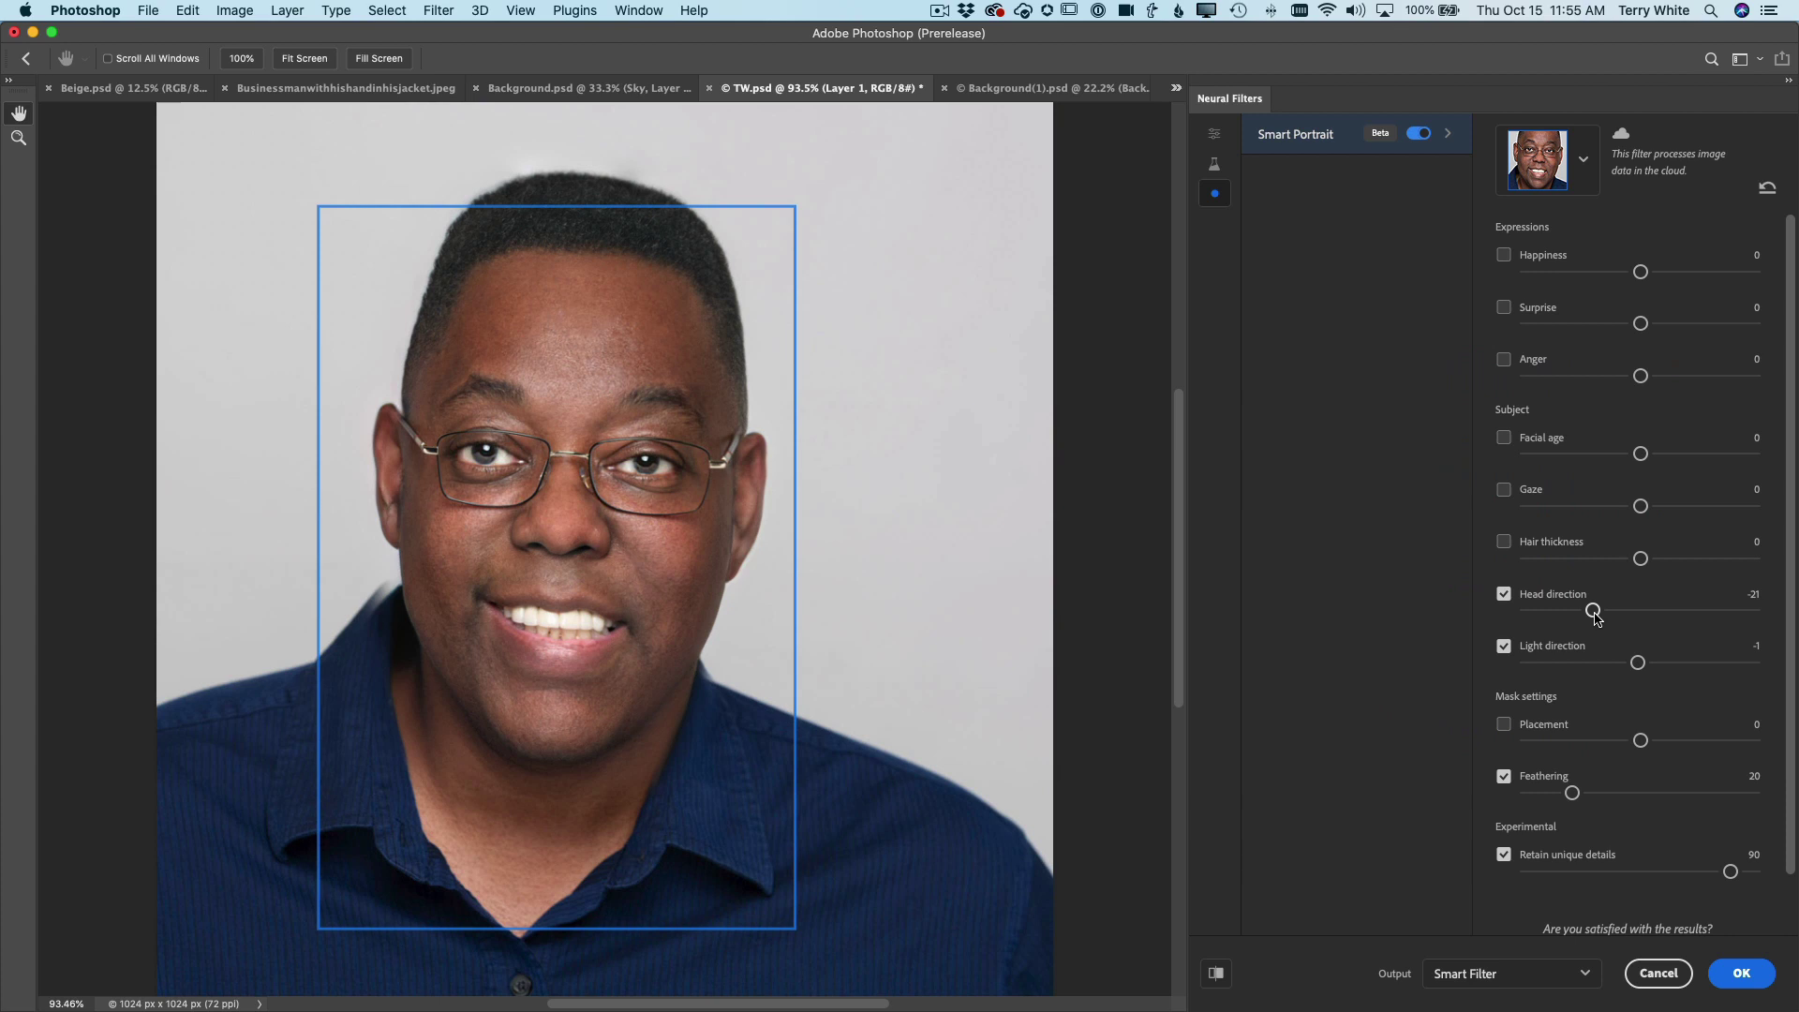
{"action": "left_click_drag", "start_coordinate": [1592, 610], "coordinate": [1691, 611]}
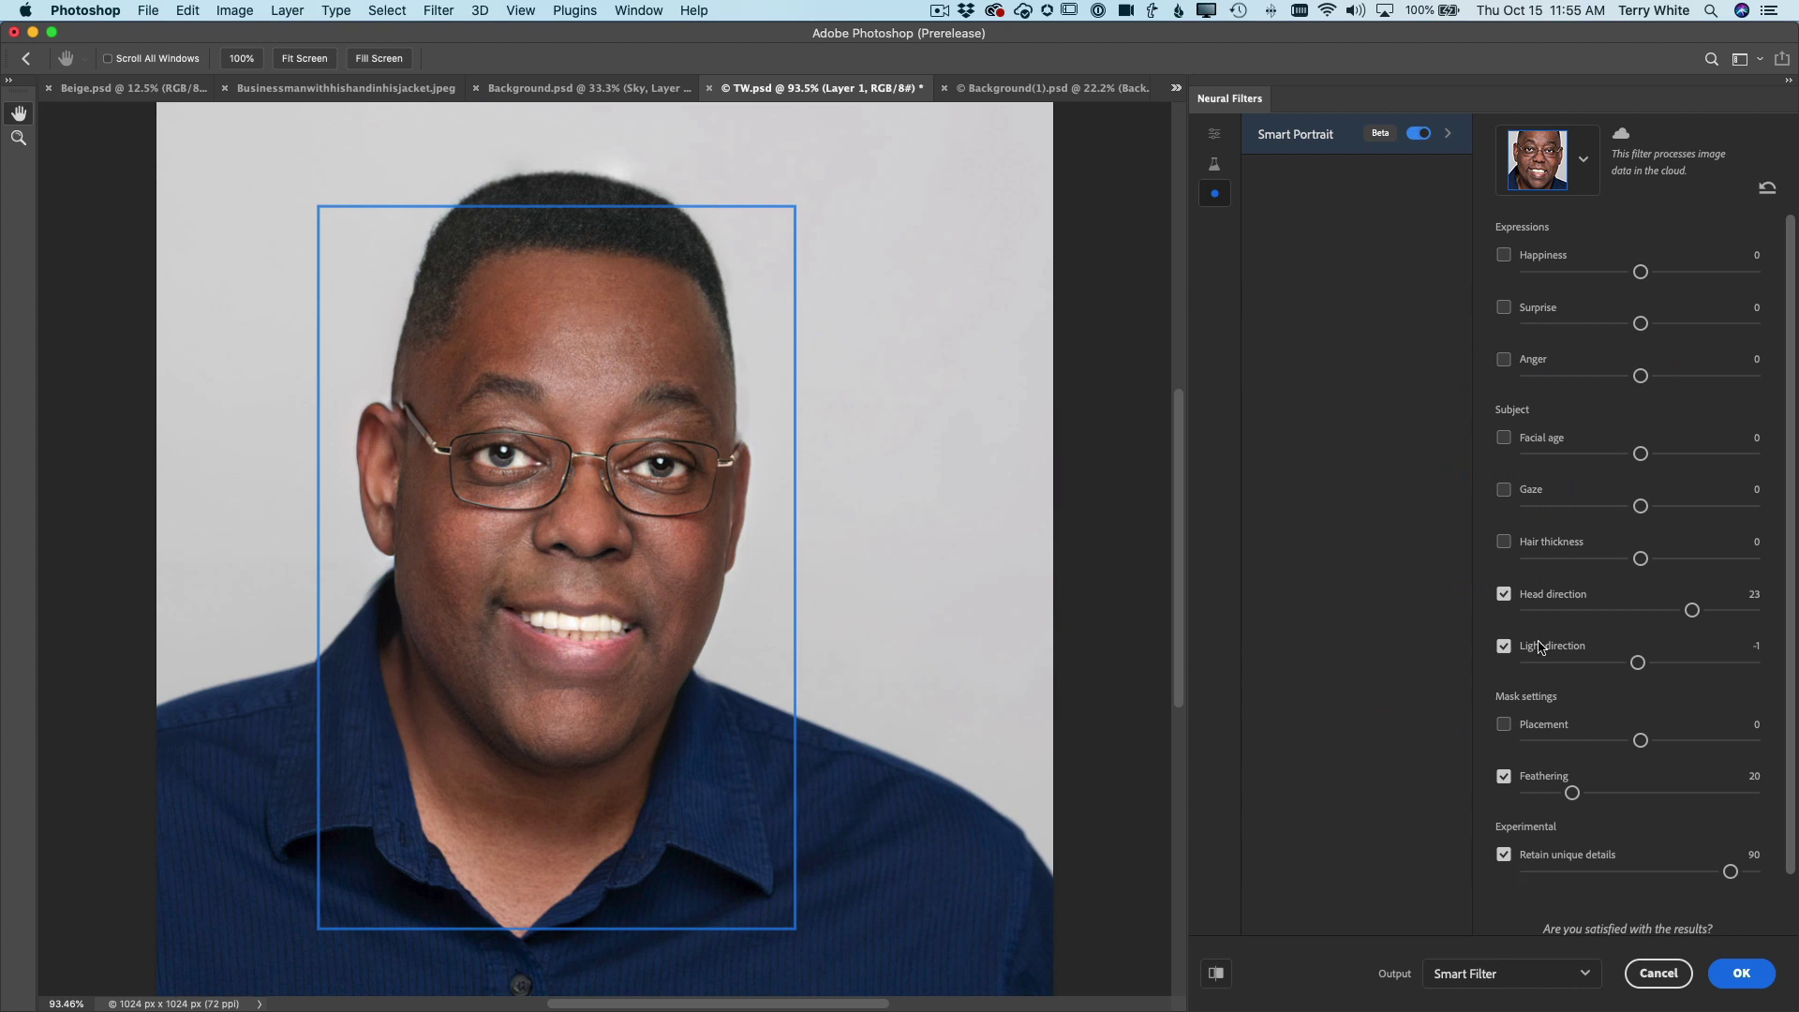
{"action": "scroll", "coordinate": [1579, 515], "scroll_direction": "down", "scroll_amount": 1}
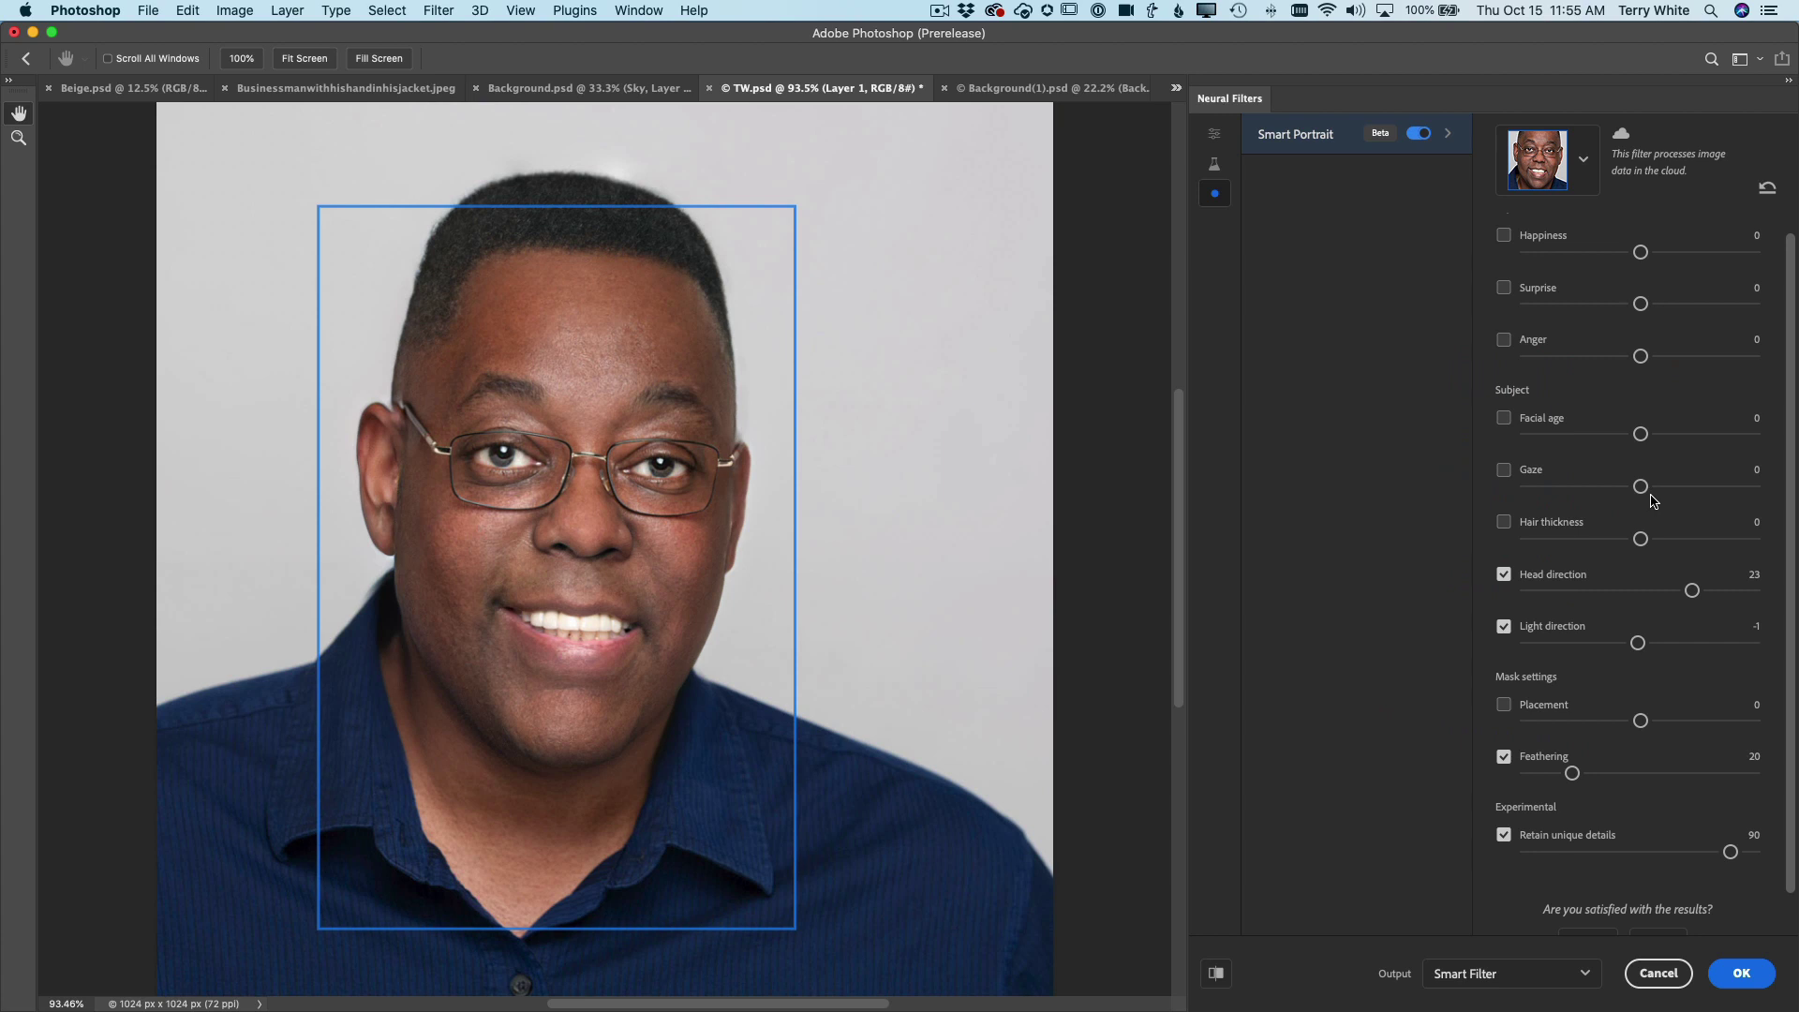
{"action": "left_click_drag", "start_coordinate": [1640, 487], "coordinate": [1577, 494]}
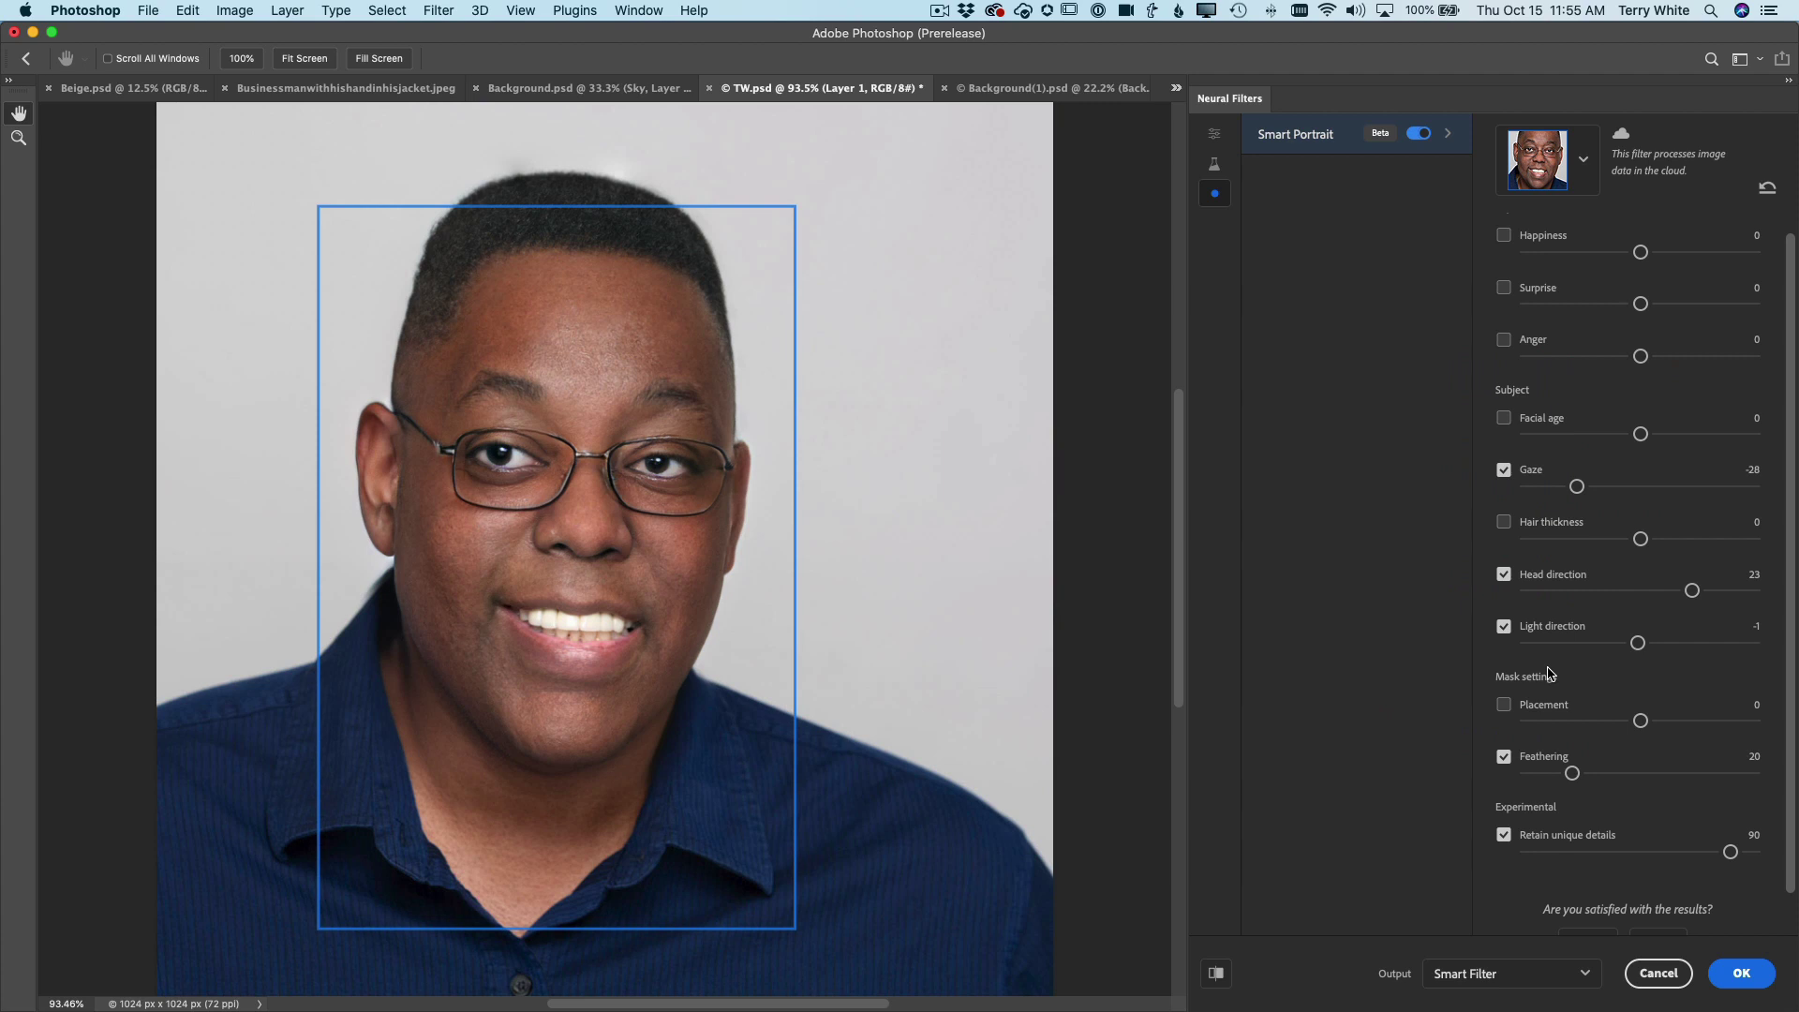
{"action": "scroll", "coordinate": [1632, 597], "scroll_direction": "up", "scroll_amount": 1}
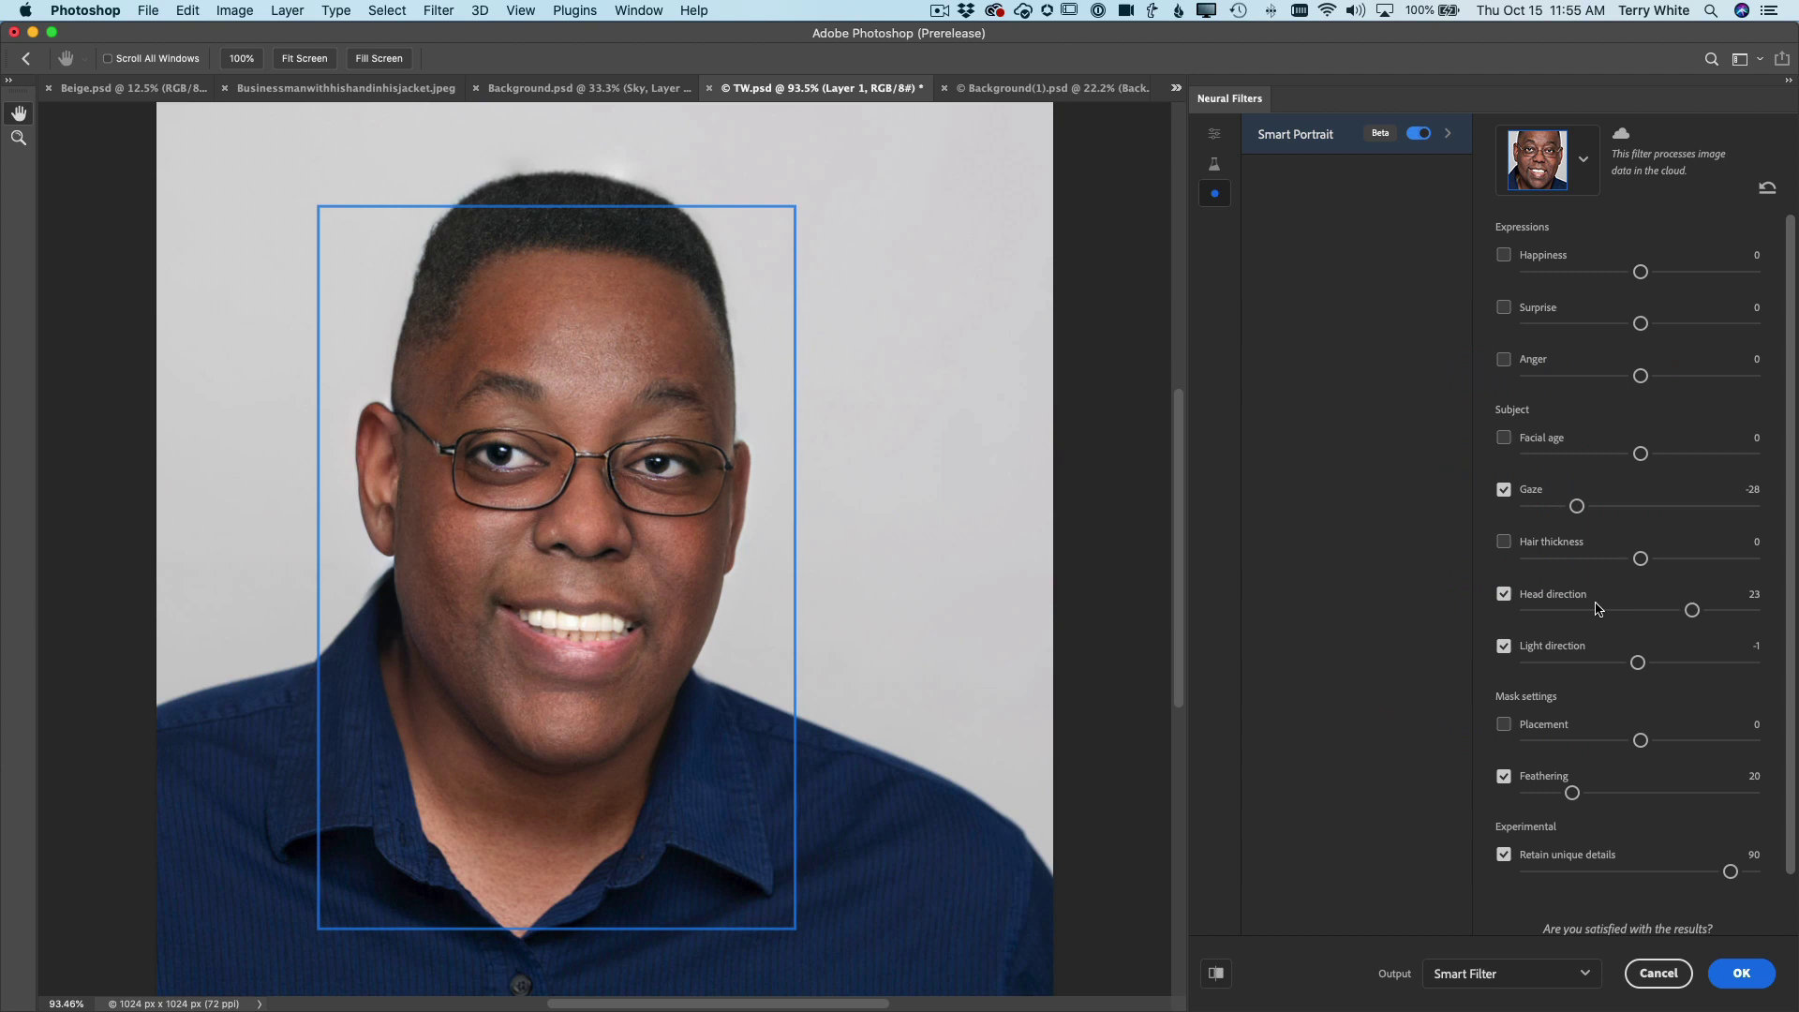
Step: Turn off Gaze and Head direction, preview Facial age and Hair thickness, then cancel Neural Filters
{"action": "left_click", "coordinate": [1504, 489]}
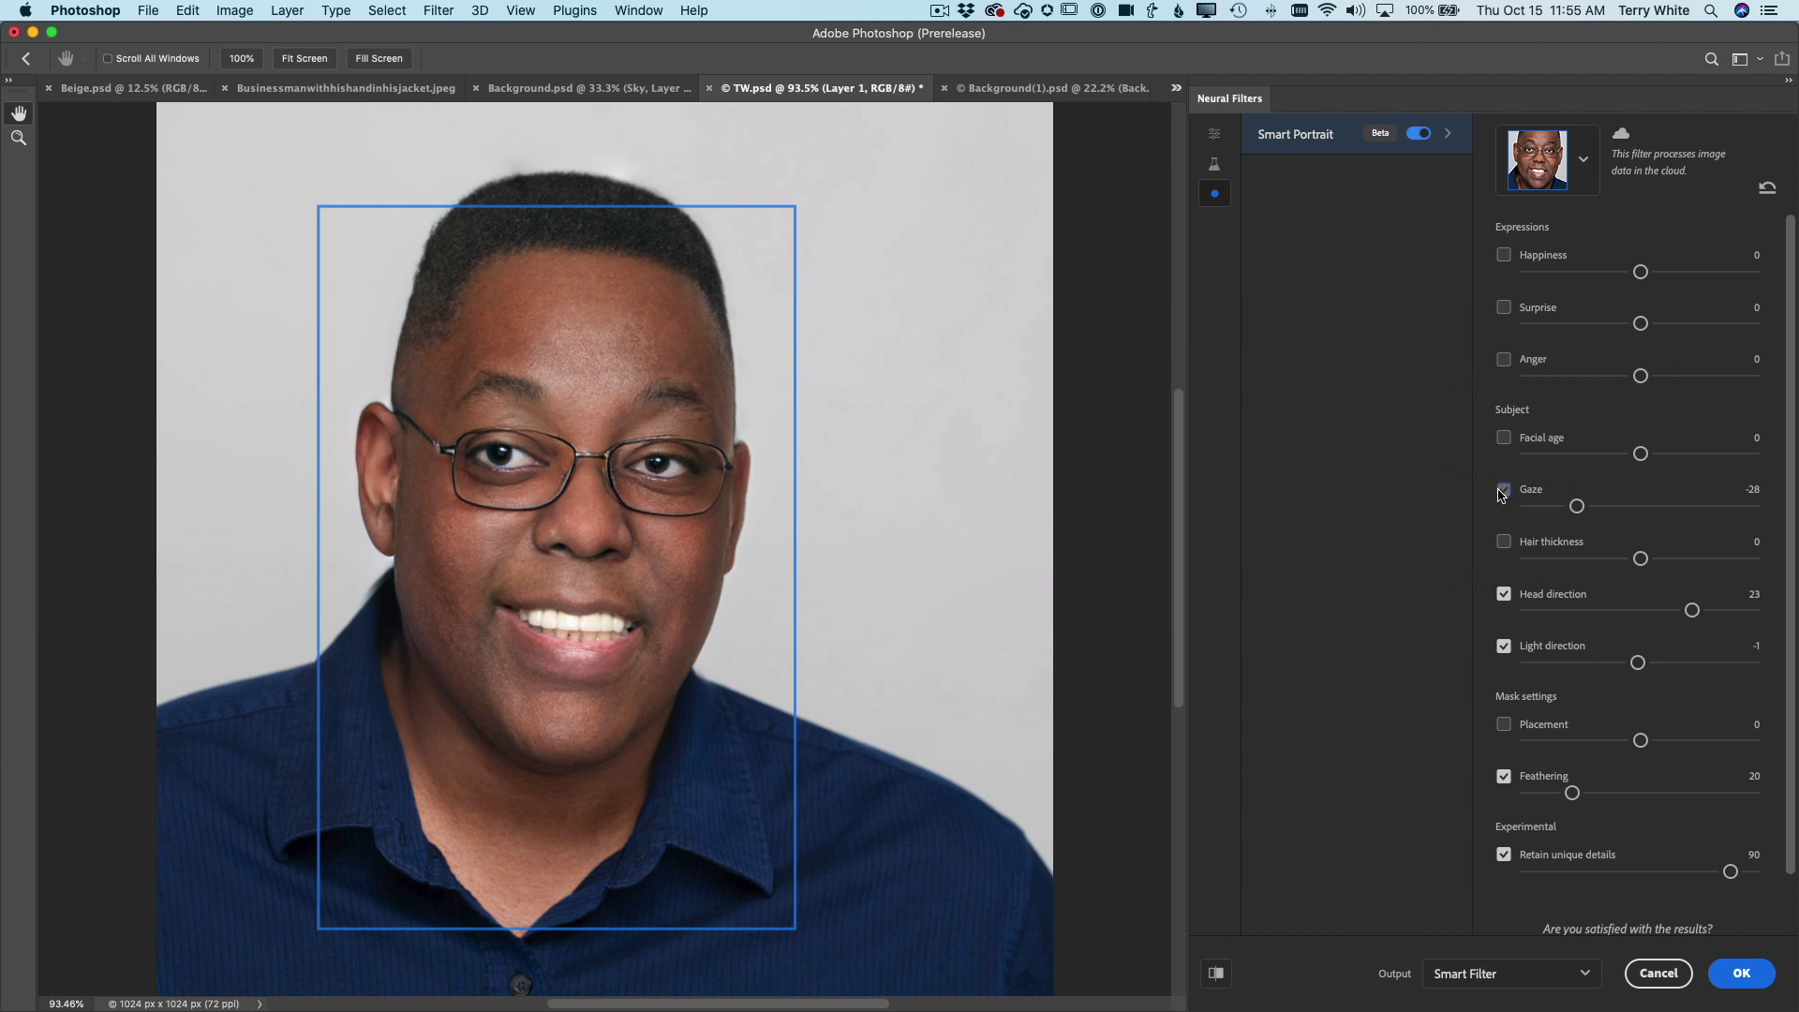
{"action": "left_click", "coordinate": [1504, 596]}
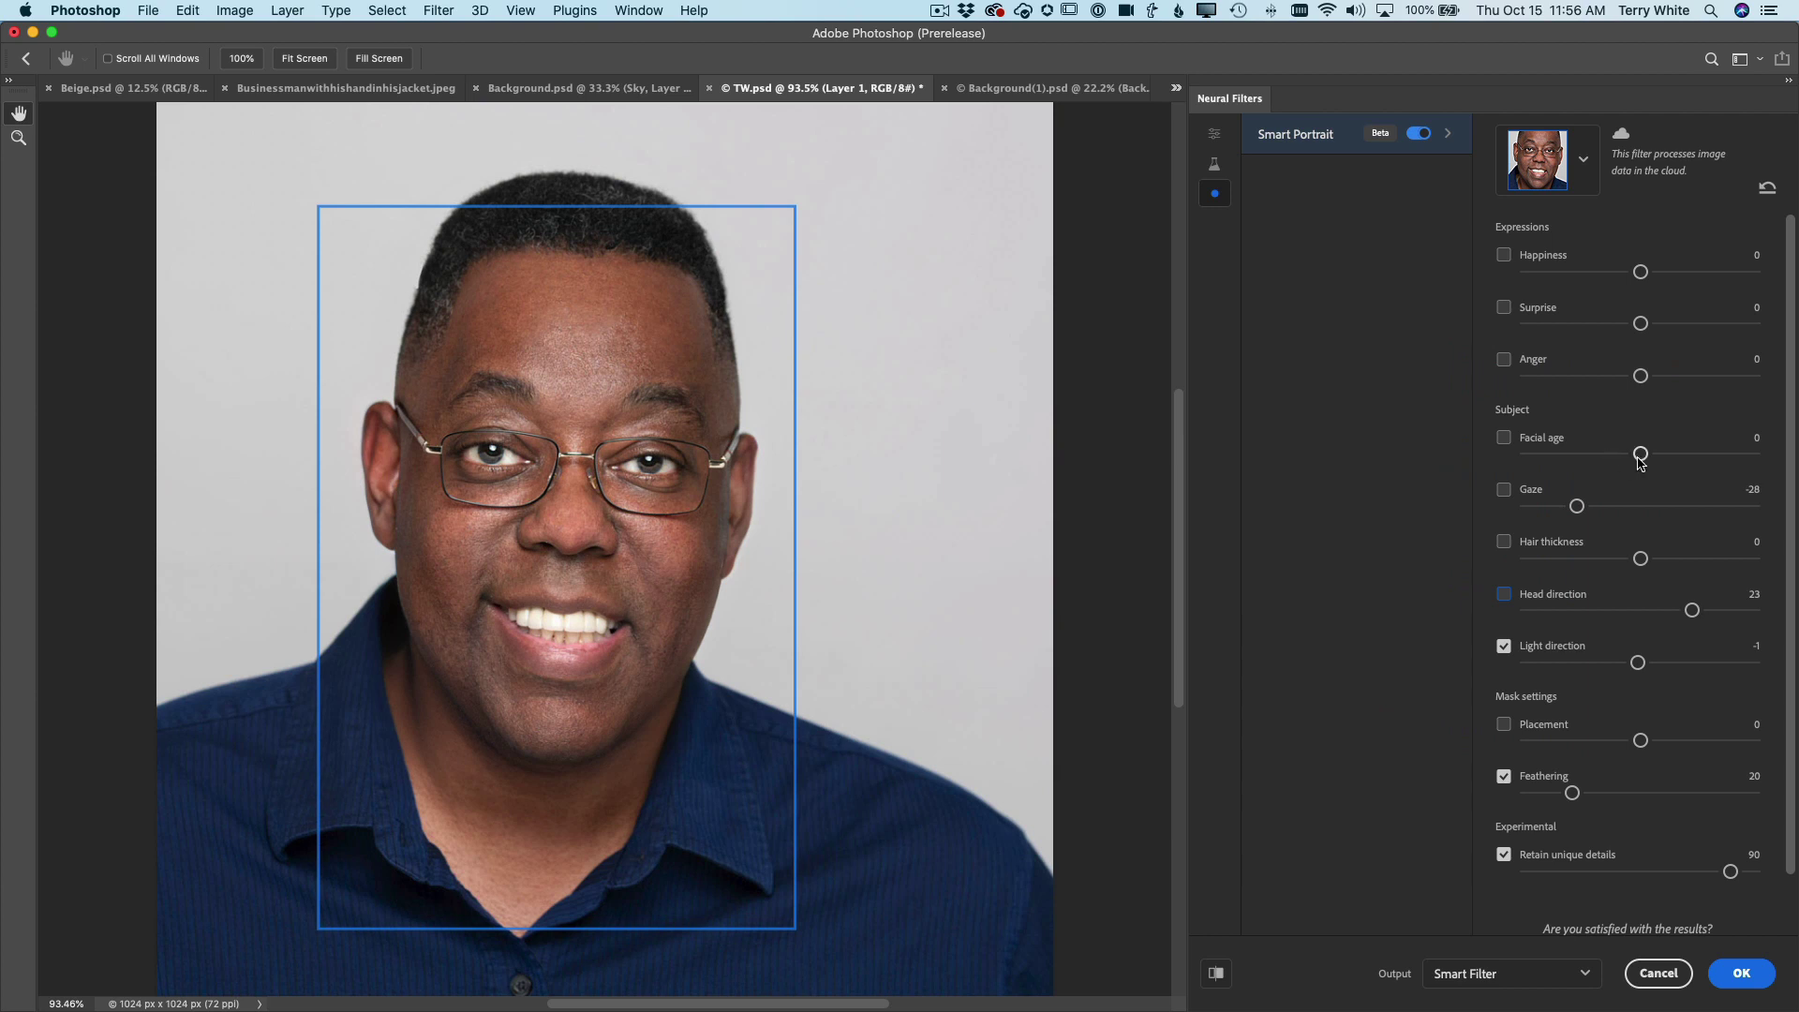
{"action": "left_click_drag", "start_coordinate": [1642, 458], "coordinate": [1727, 456]}
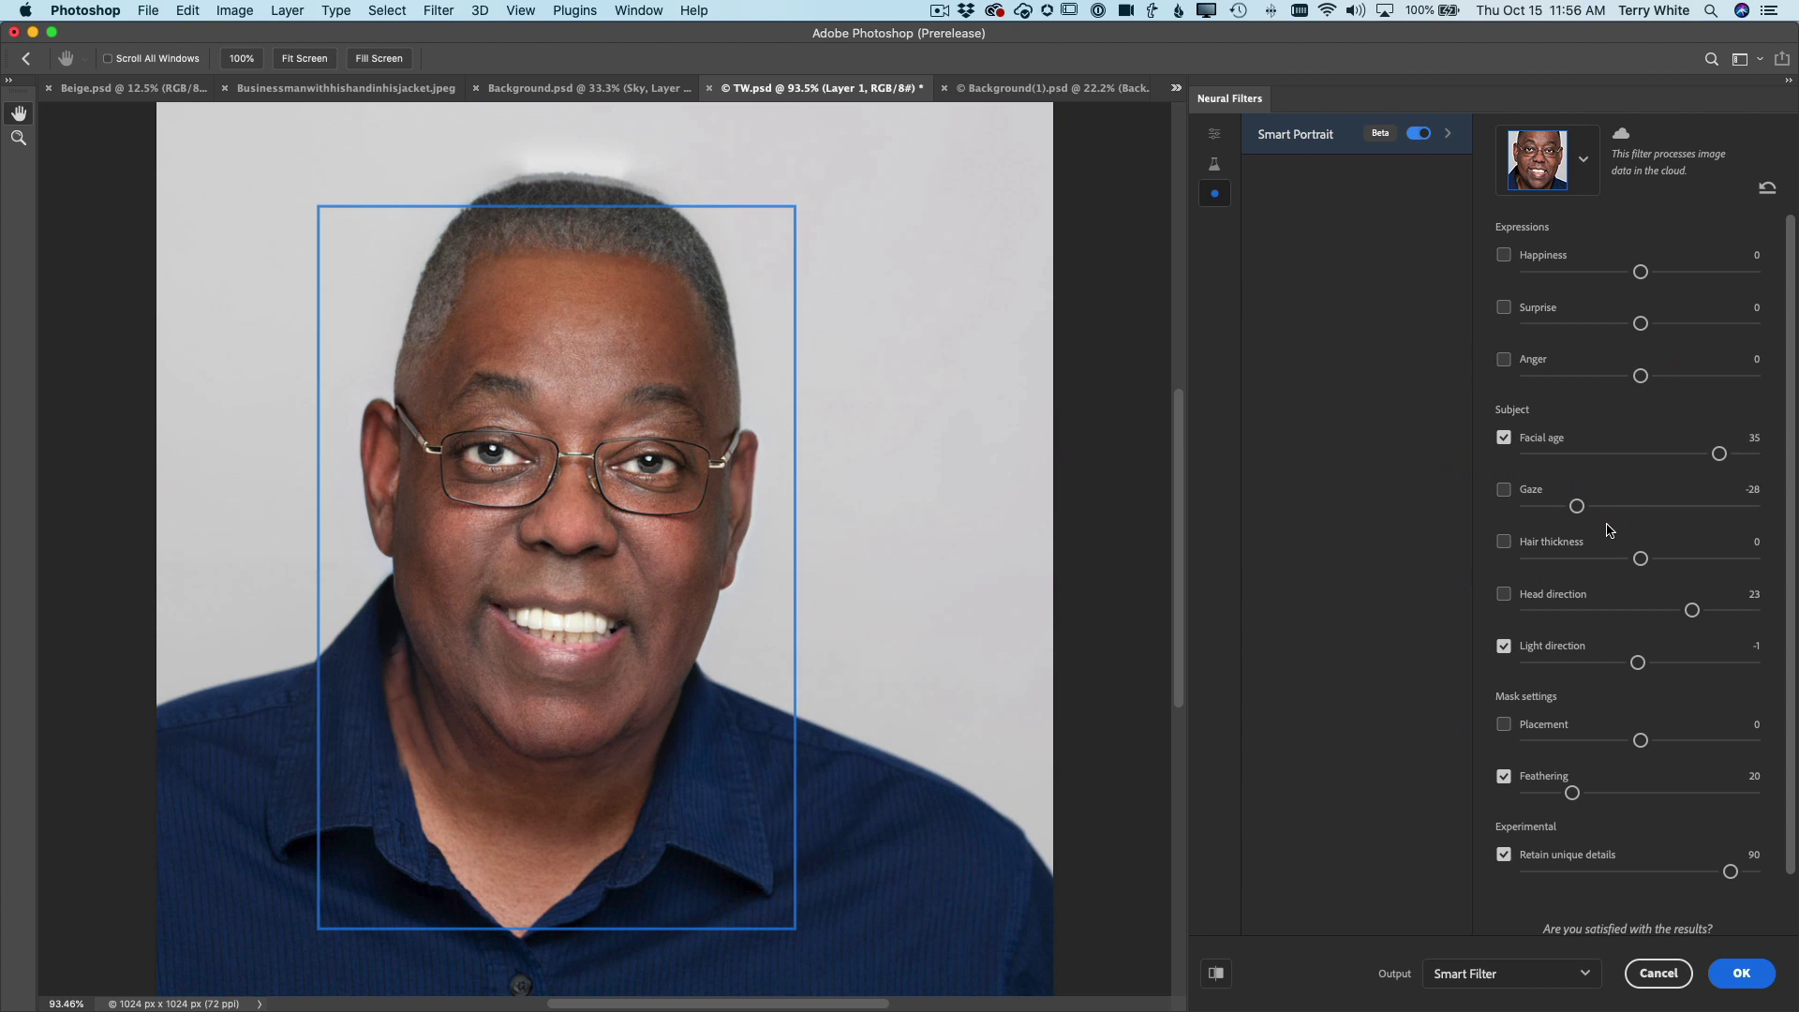
{"action": "left_click_drag", "start_coordinate": [1640, 559], "coordinate": [1563, 560]}
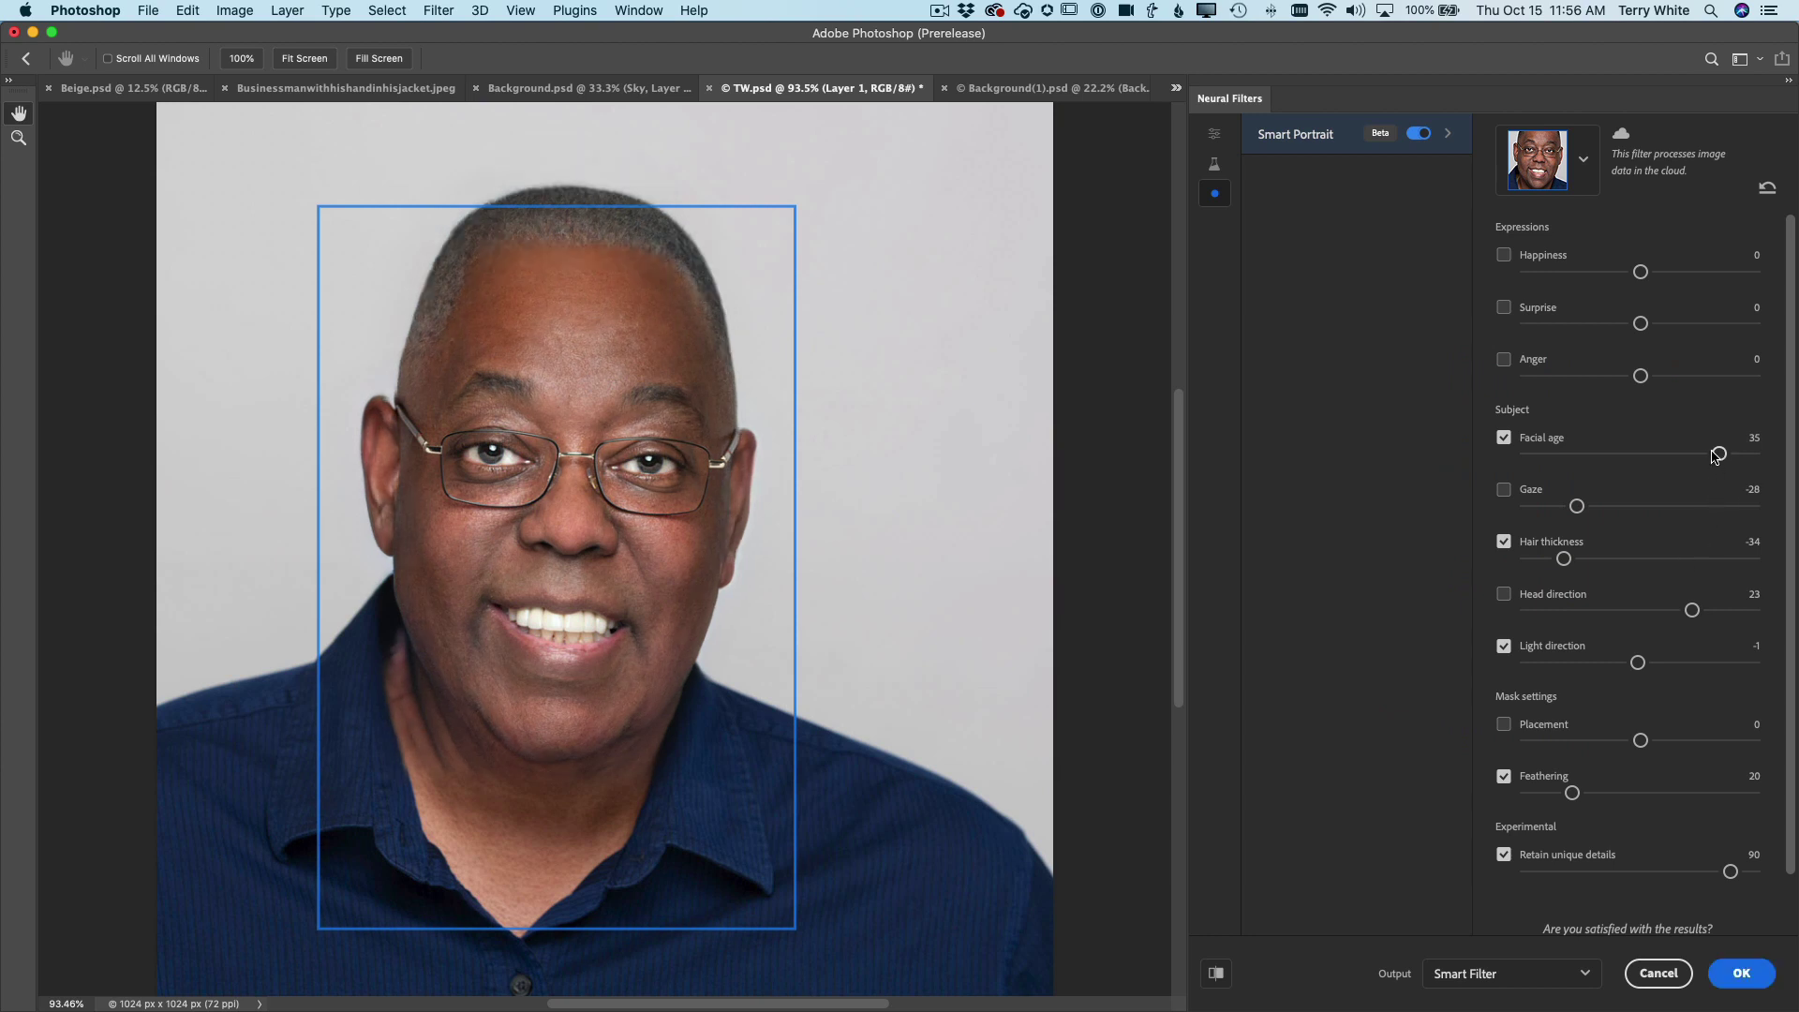
{"action": "left_click_drag", "start_coordinate": [1718, 453], "coordinate": [1728, 454]}
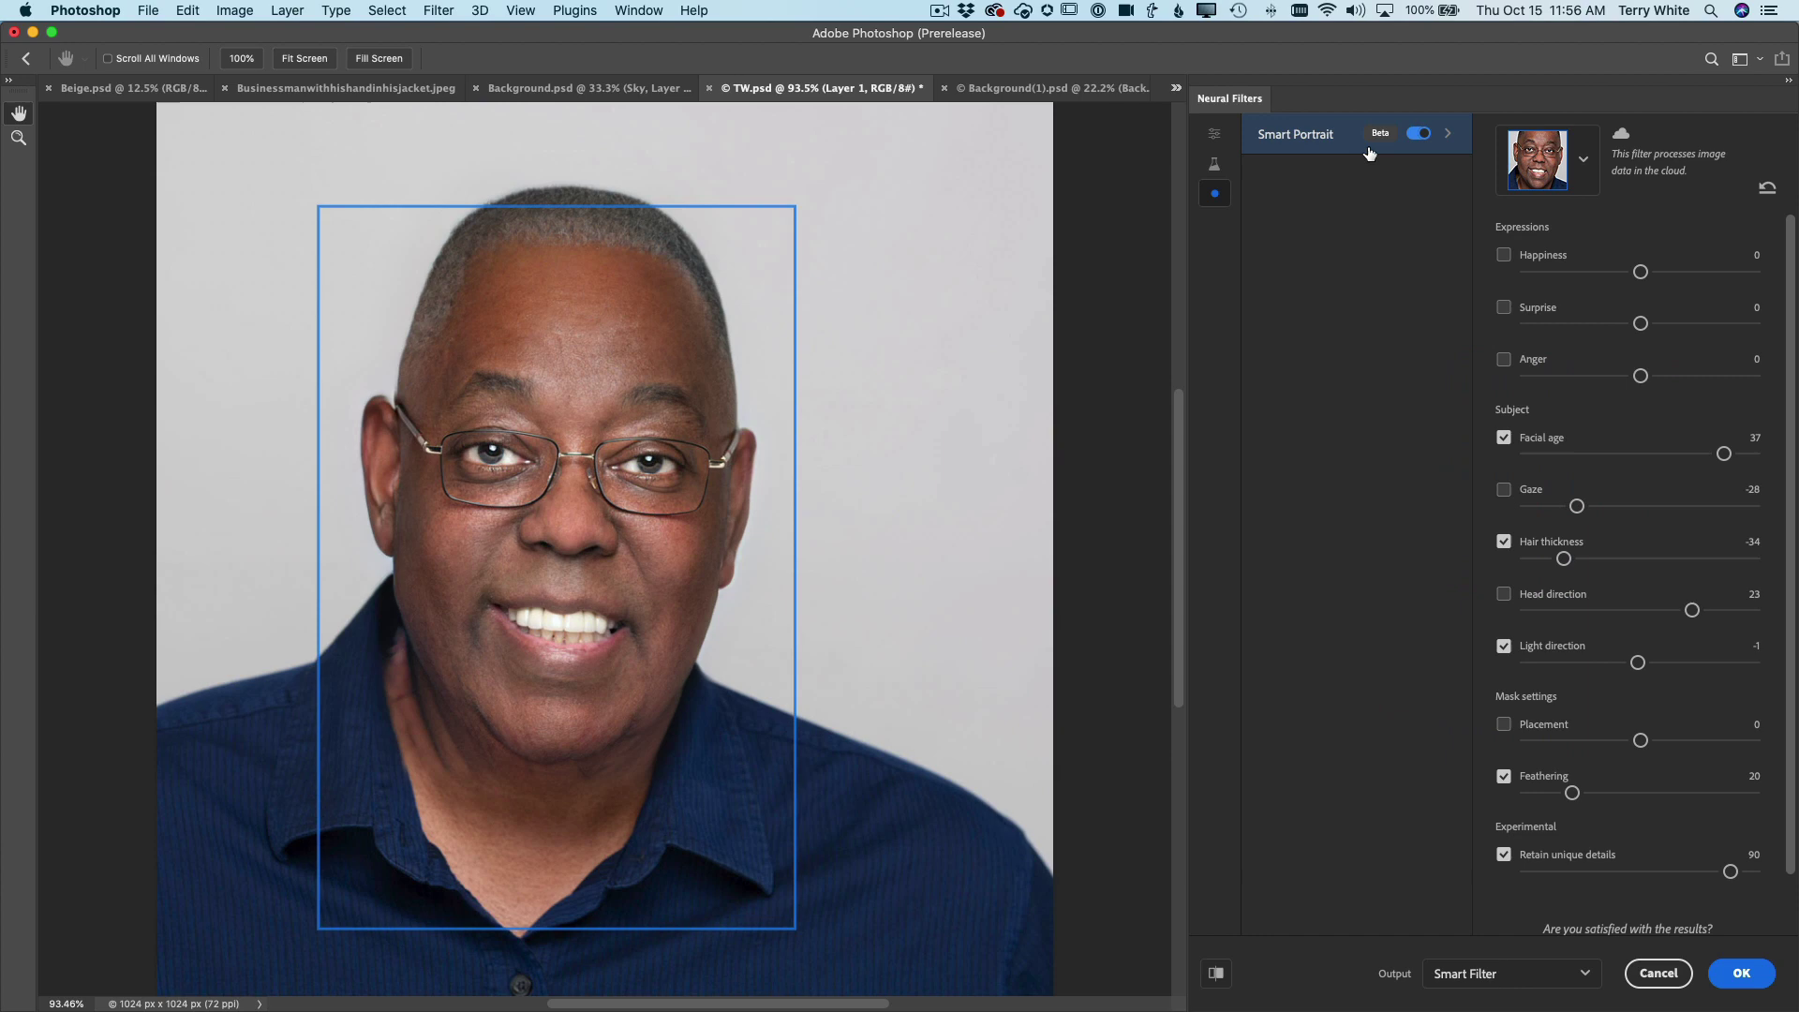
{"action": "left_click", "coordinate": [1658, 975]}
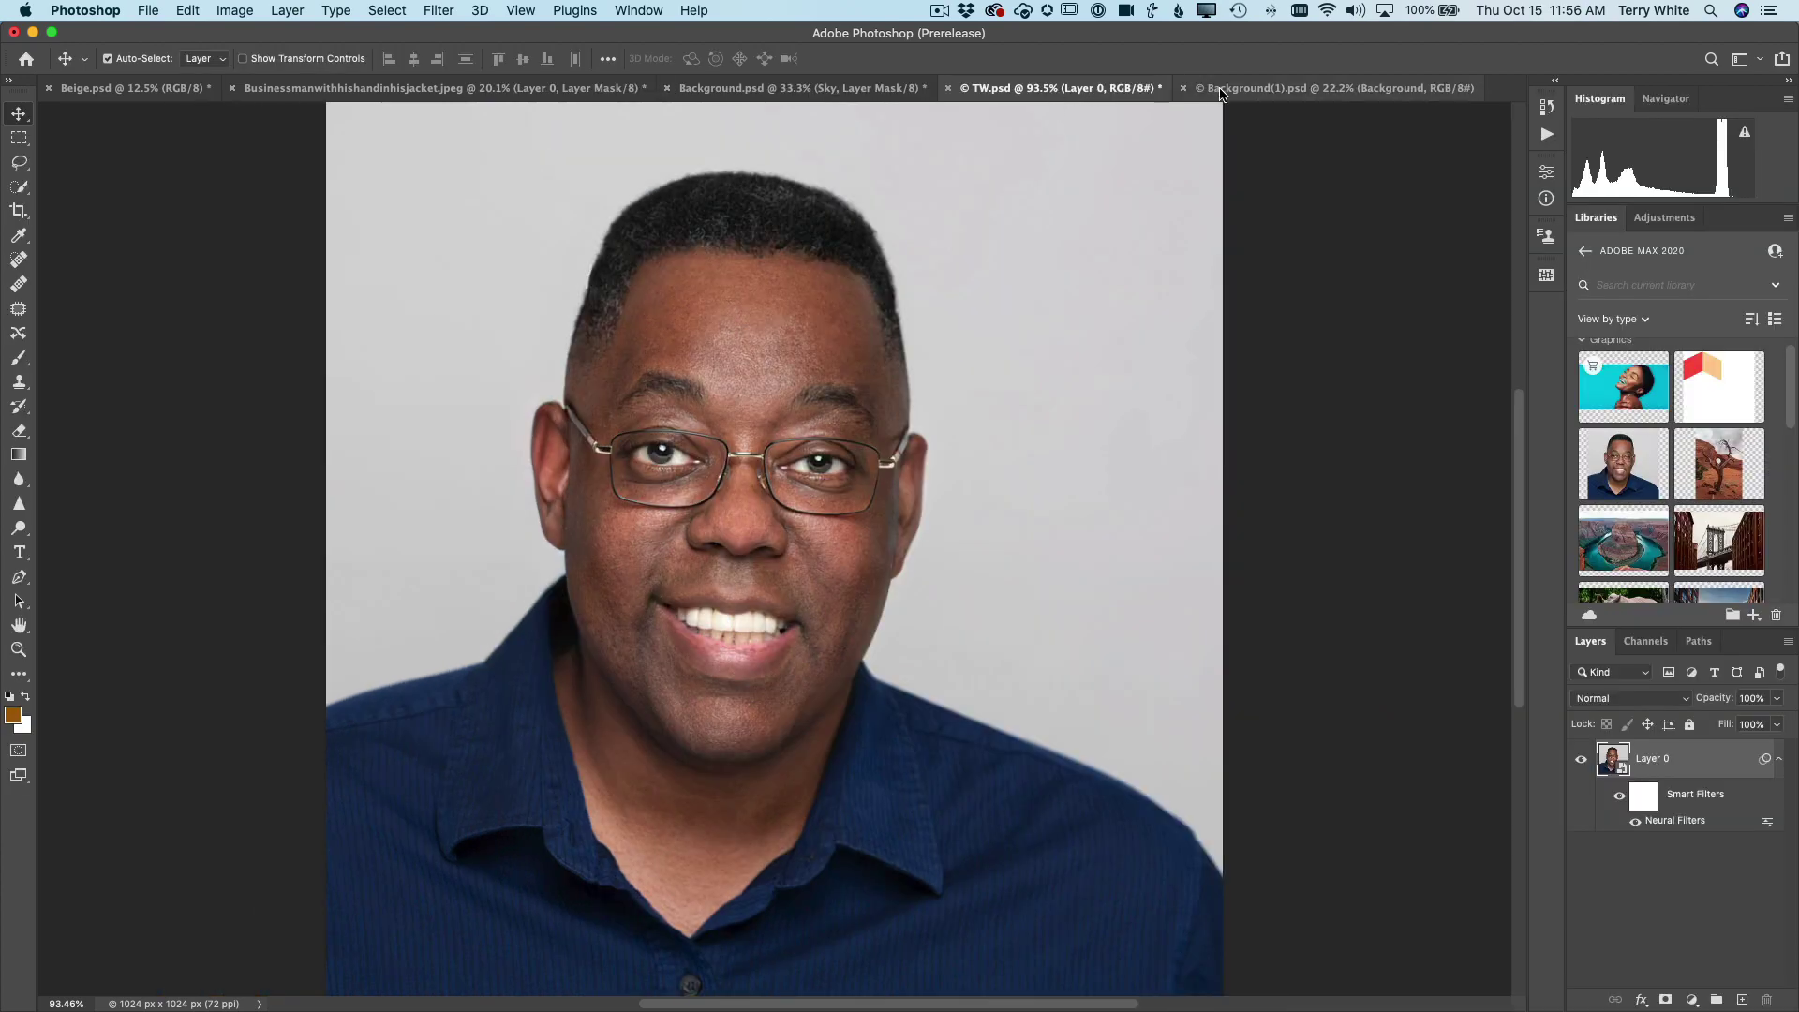
Step: Switch to the Background(1).psd black-and-white sheep pasture document
{"action": "left_click", "coordinate": [1220, 90]}
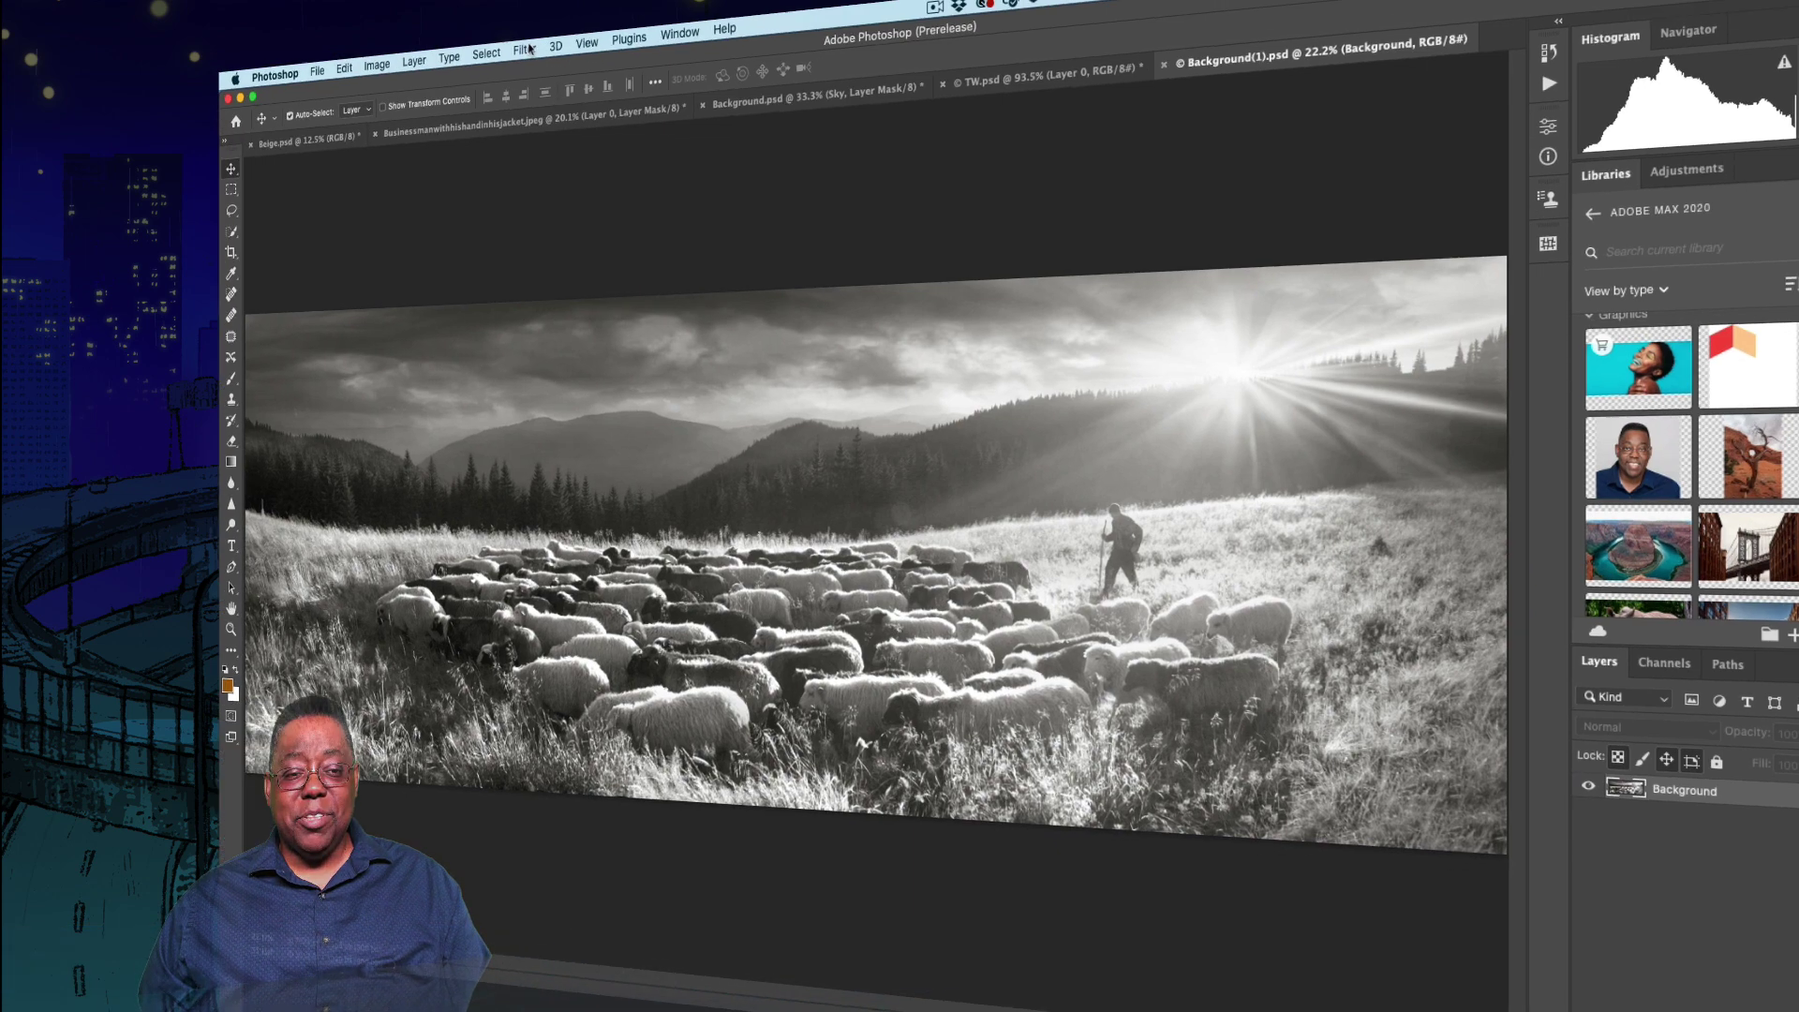
Step: Colorize the sheep pasture with the beta Colorize neural filter, output as new Layer 0
{"action": "left_click", "coordinate": [565, 58]}
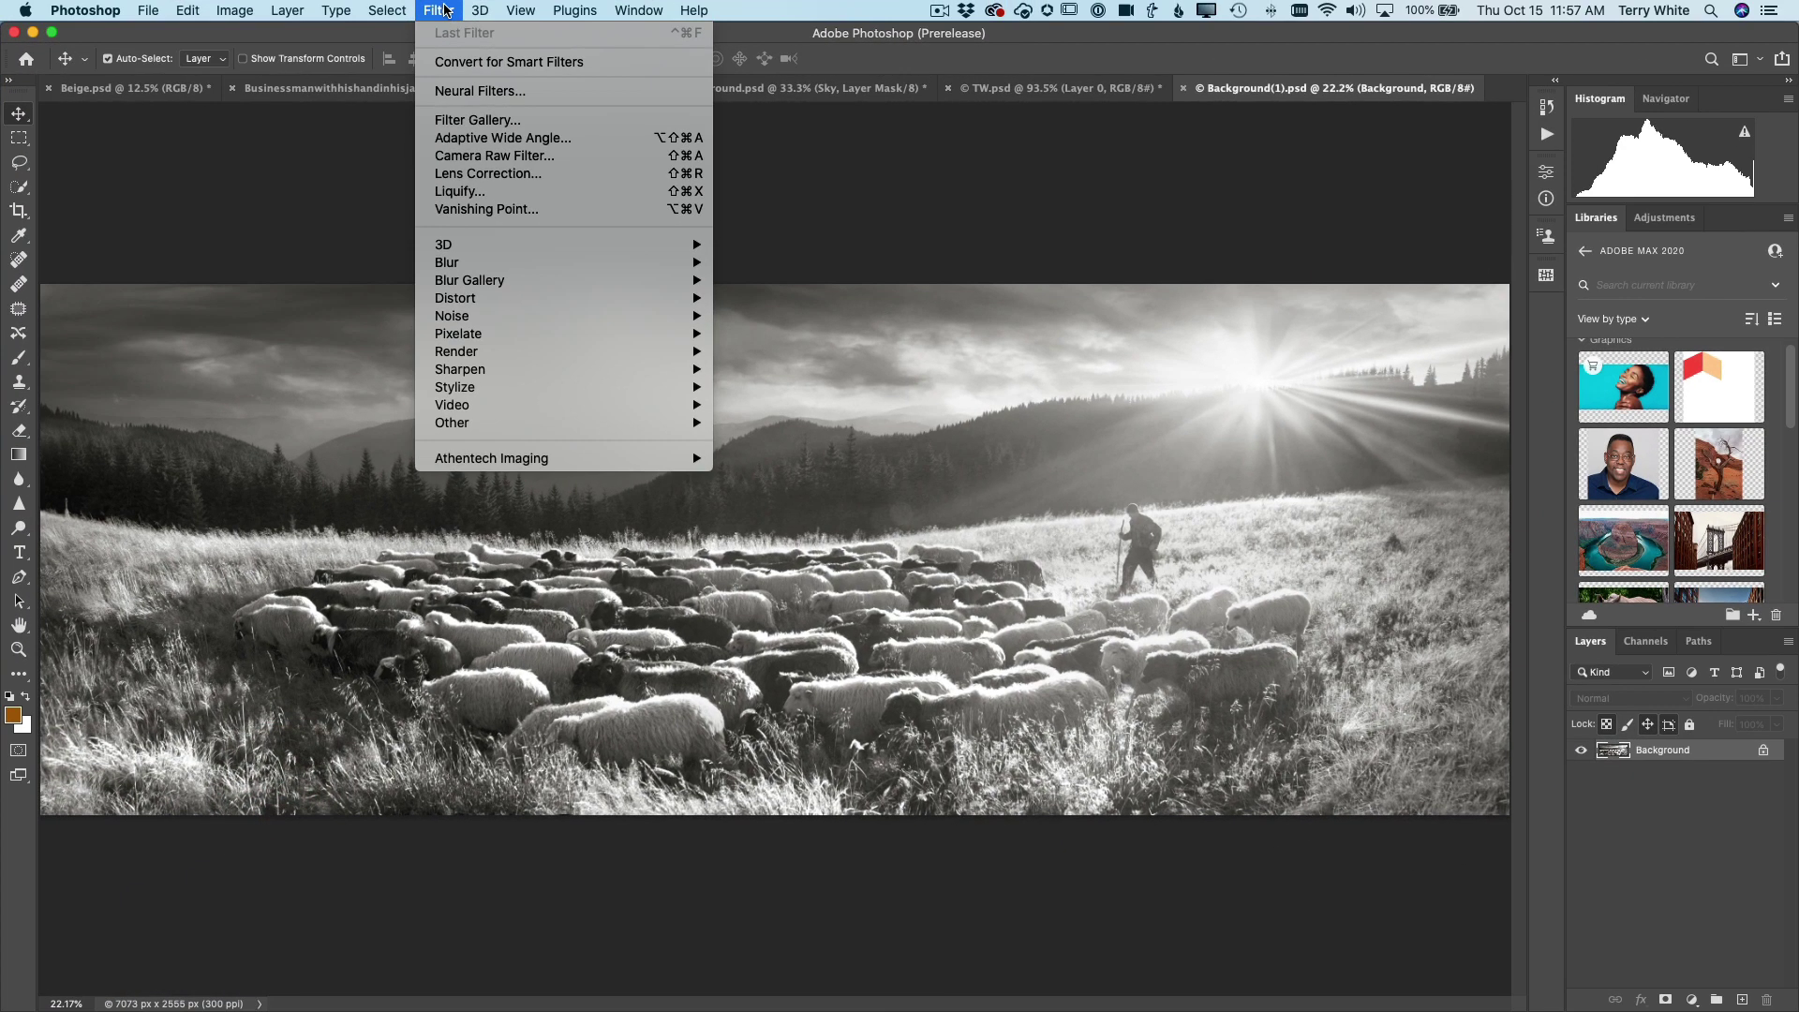
{"action": "left_click", "coordinate": [473, 92]}
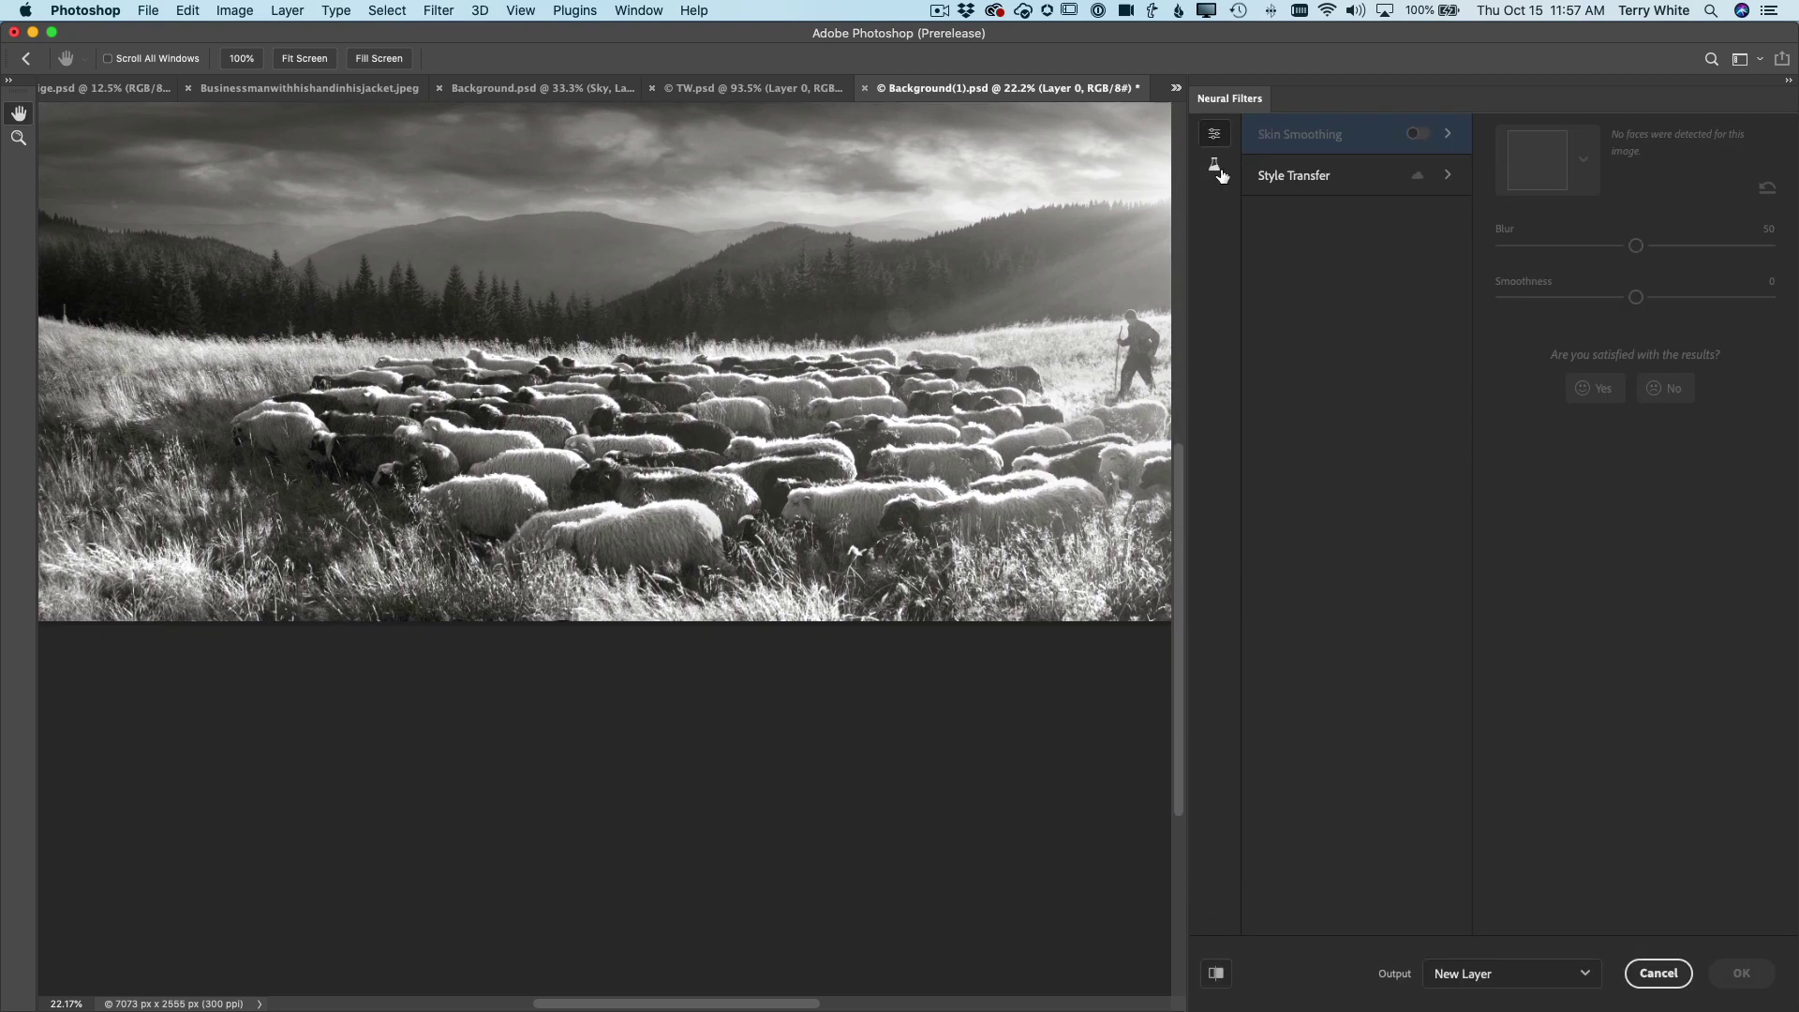
{"action": "scroll", "coordinate": [1078, 229], "scroll_direction": "up", "scroll_amount": 2}
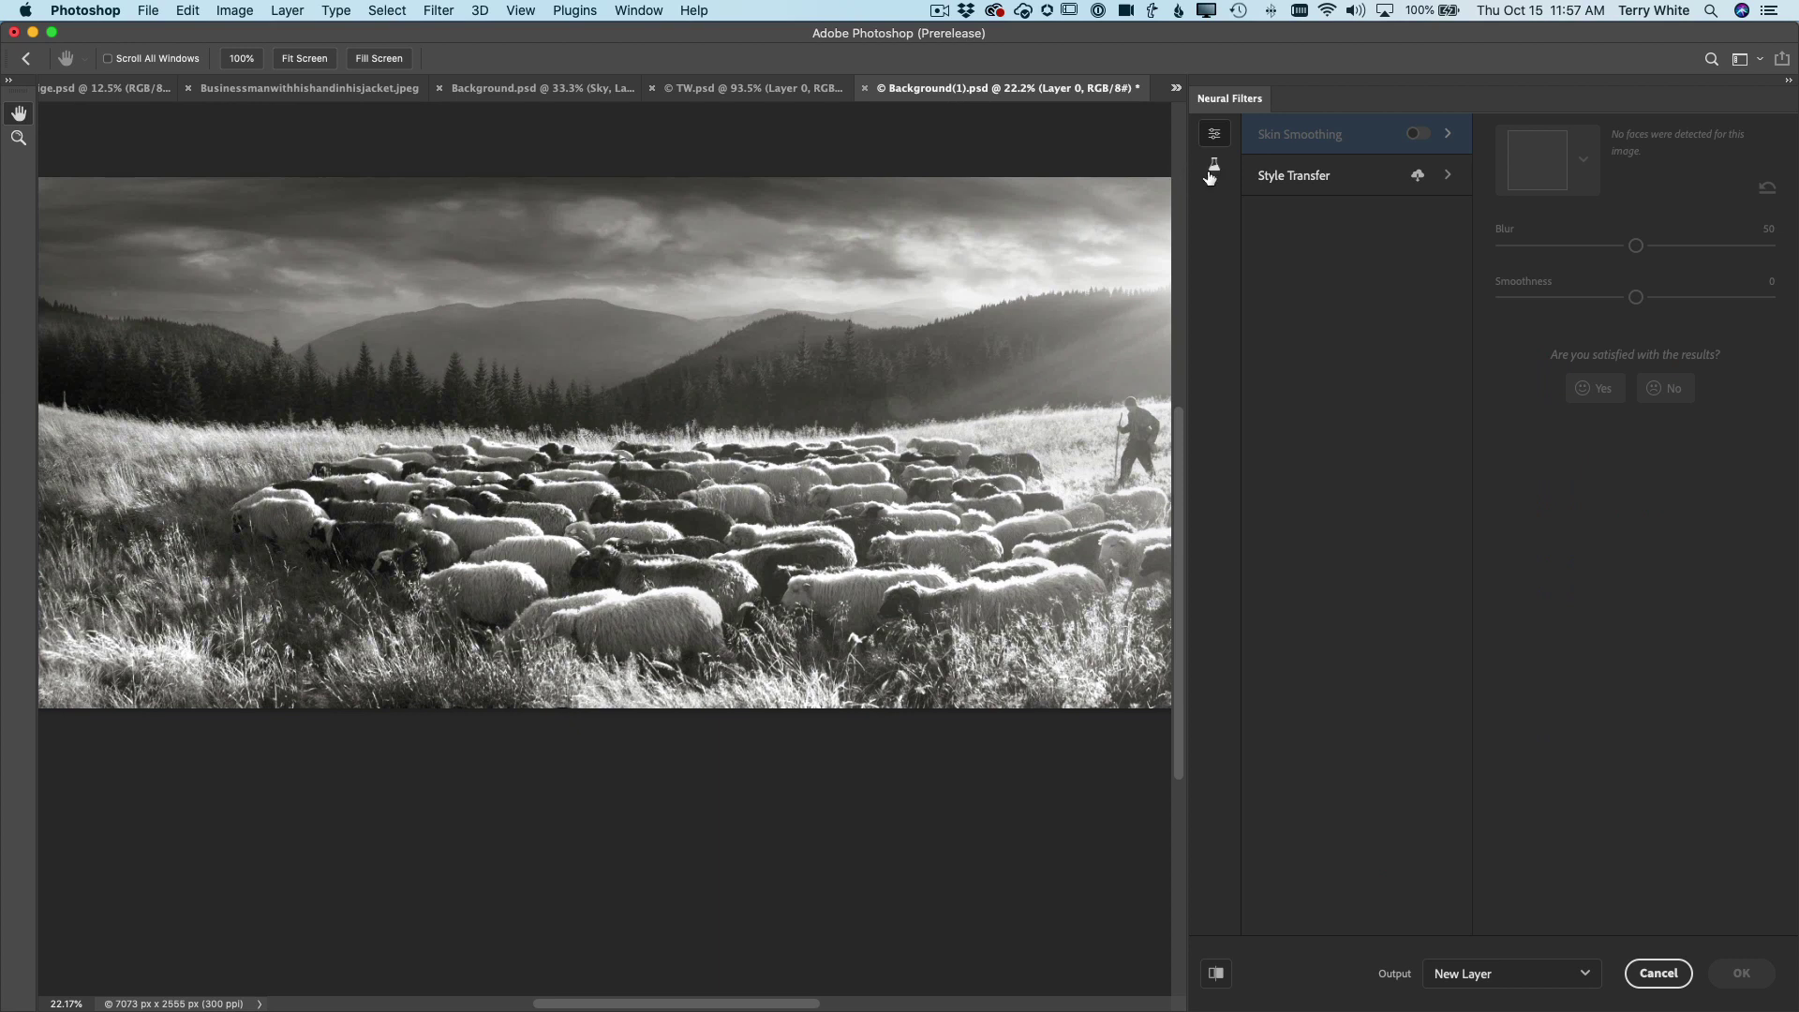
{"action": "left_click", "coordinate": [1211, 172]}
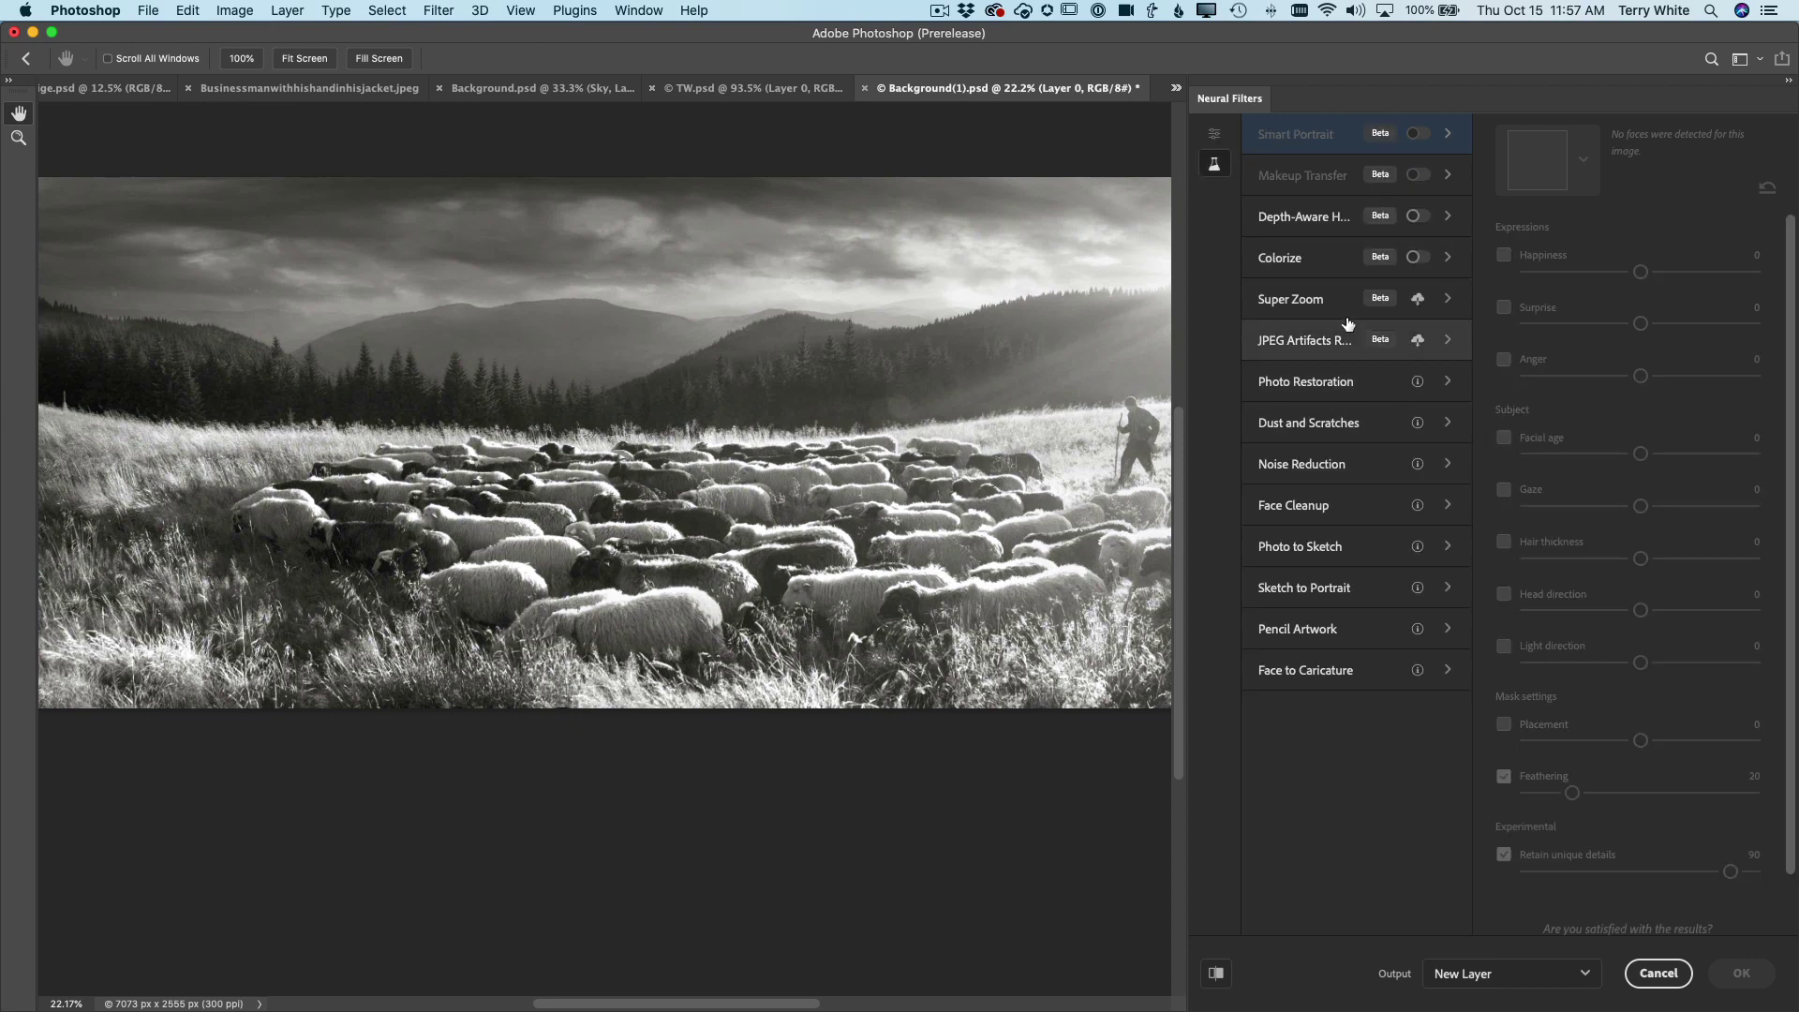
{"action": "left_click", "coordinate": [1416, 257]}
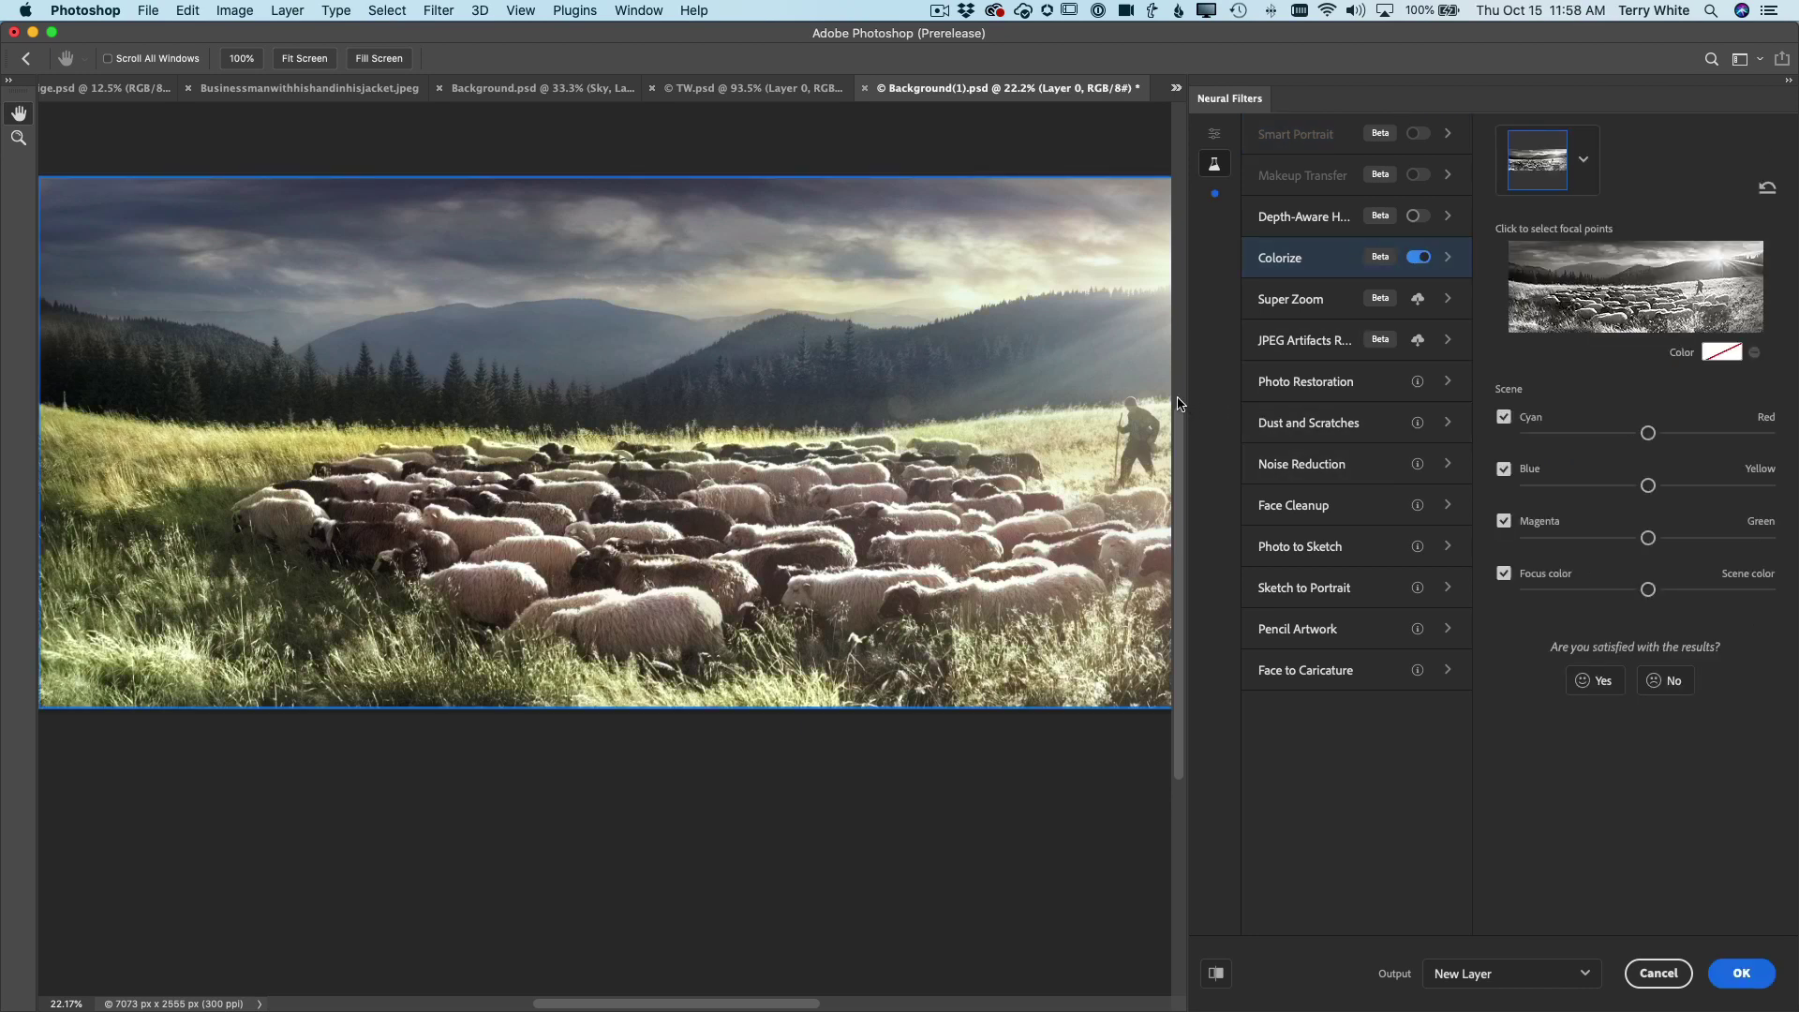
{"action": "left_click", "coordinate": [1740, 972]}
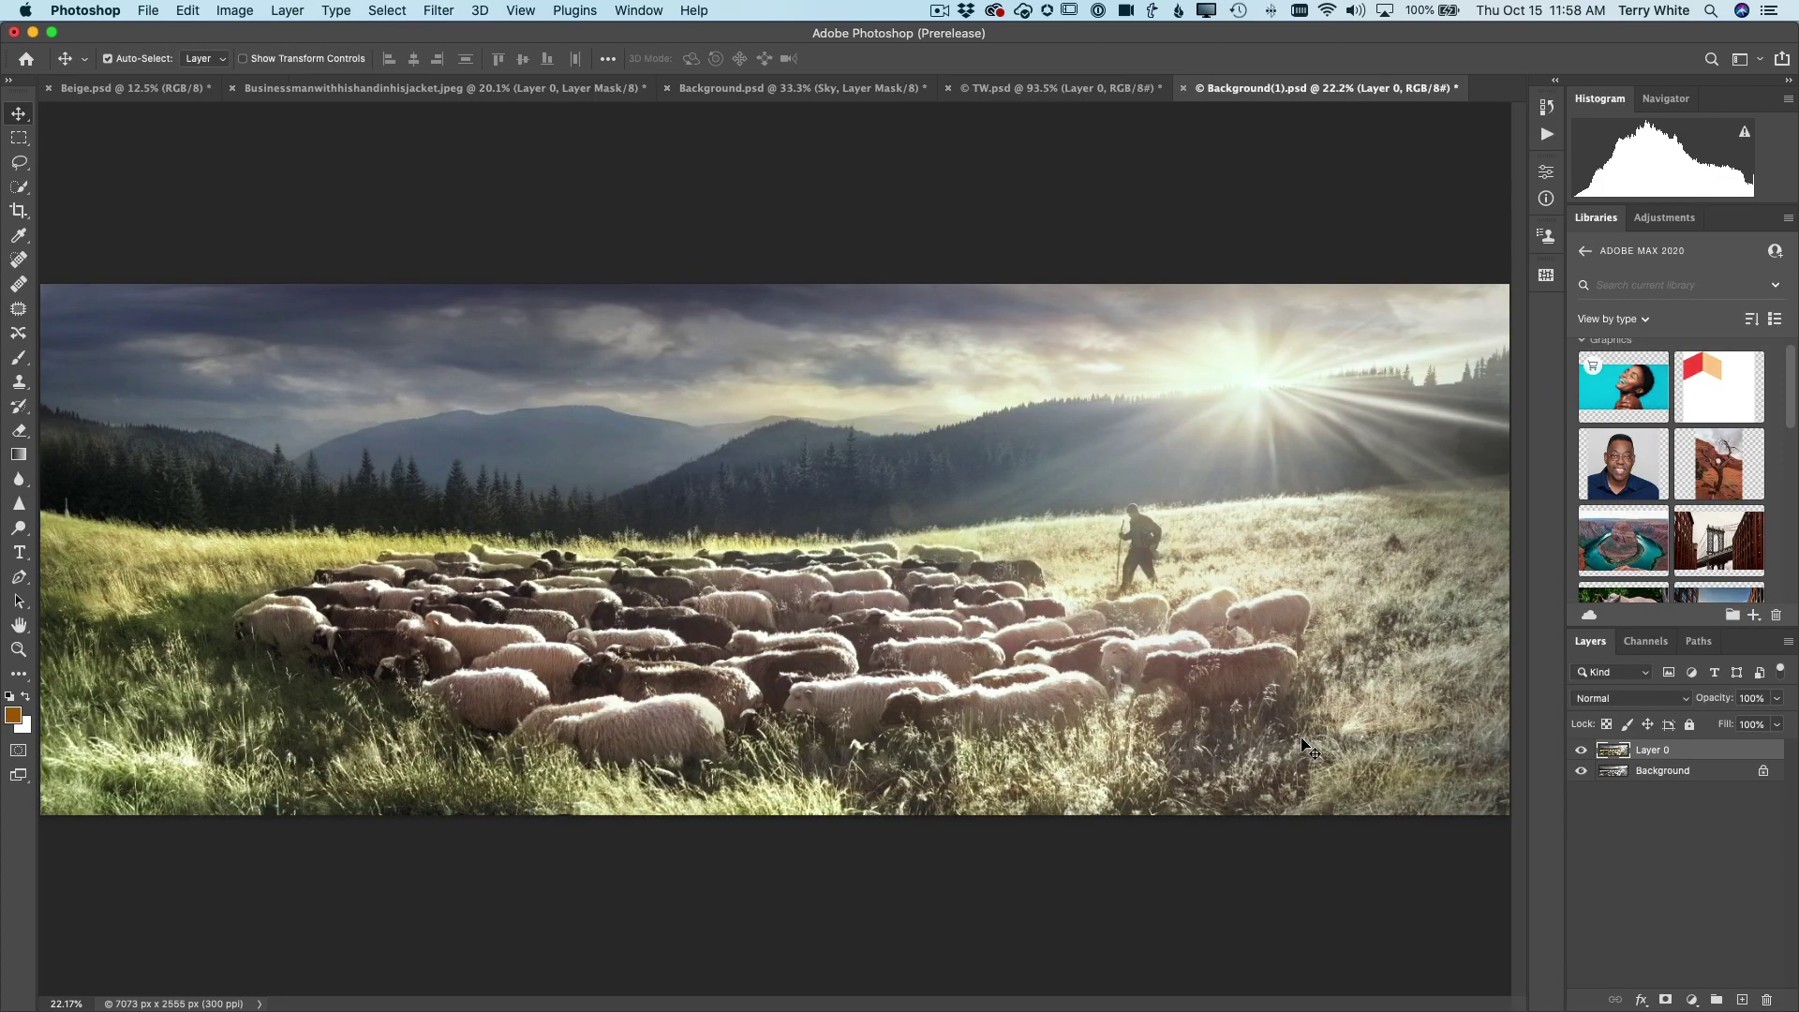